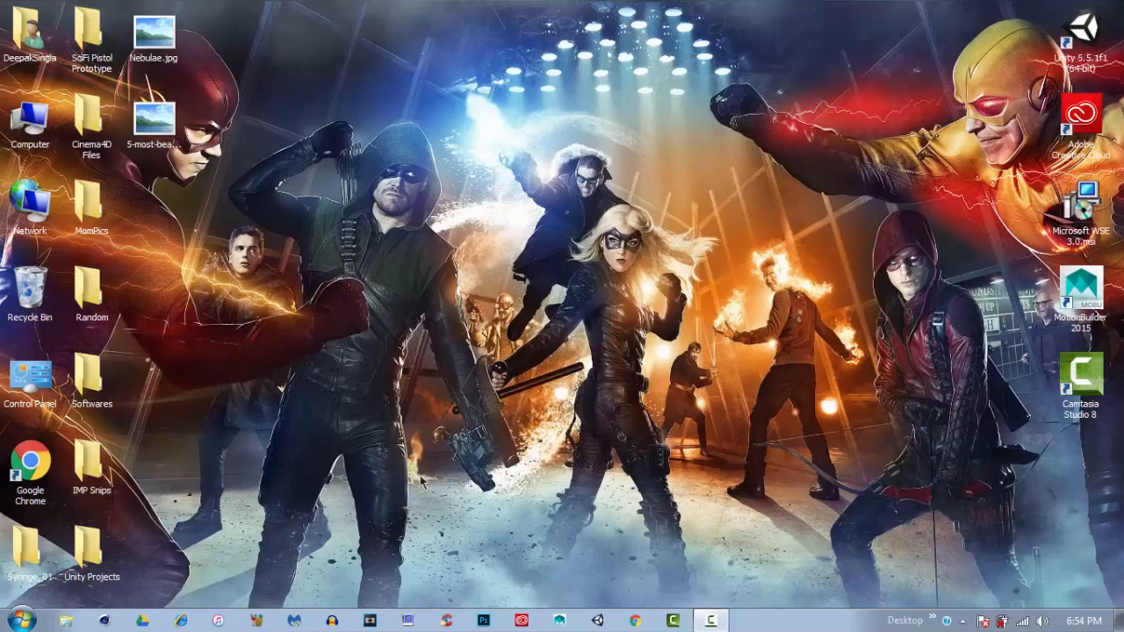
Step: View the example render Effect3.png from the Cinema4D Files folder, then close the image and the folder
click(102, 153)
double_click(102, 153)
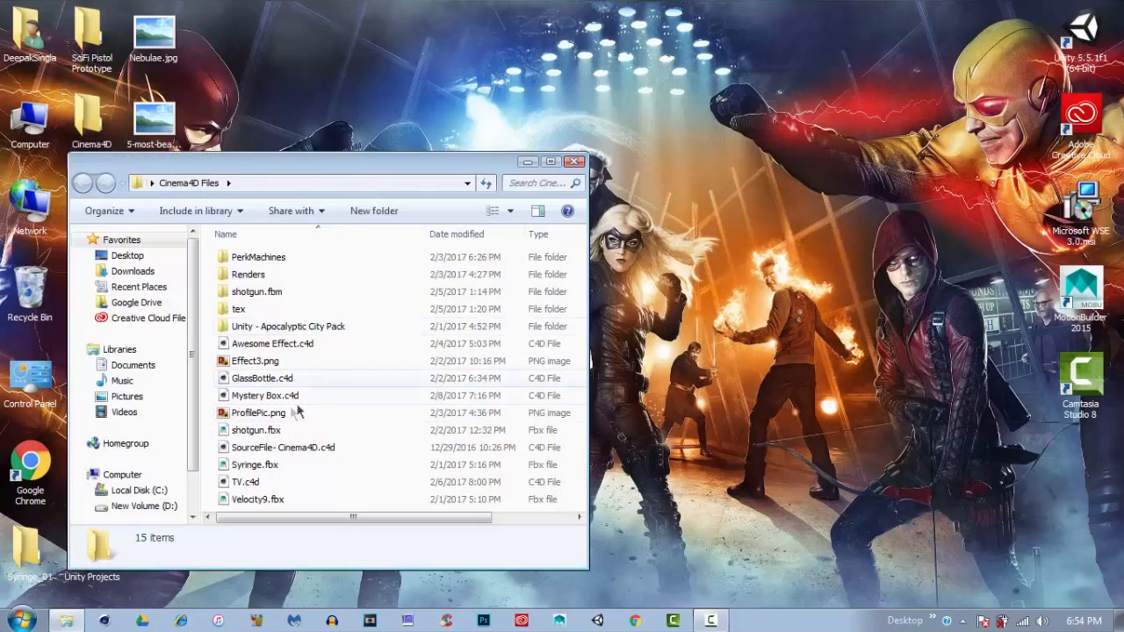
double_click(266, 290)
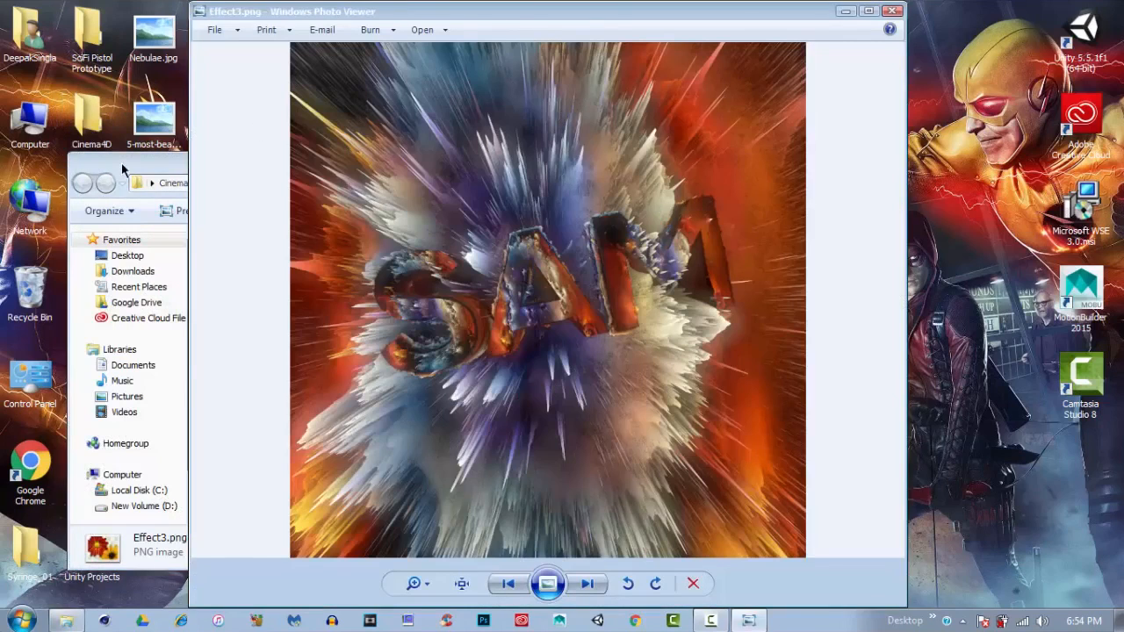
drag(123, 170, 245, 171)
click(572, 158)
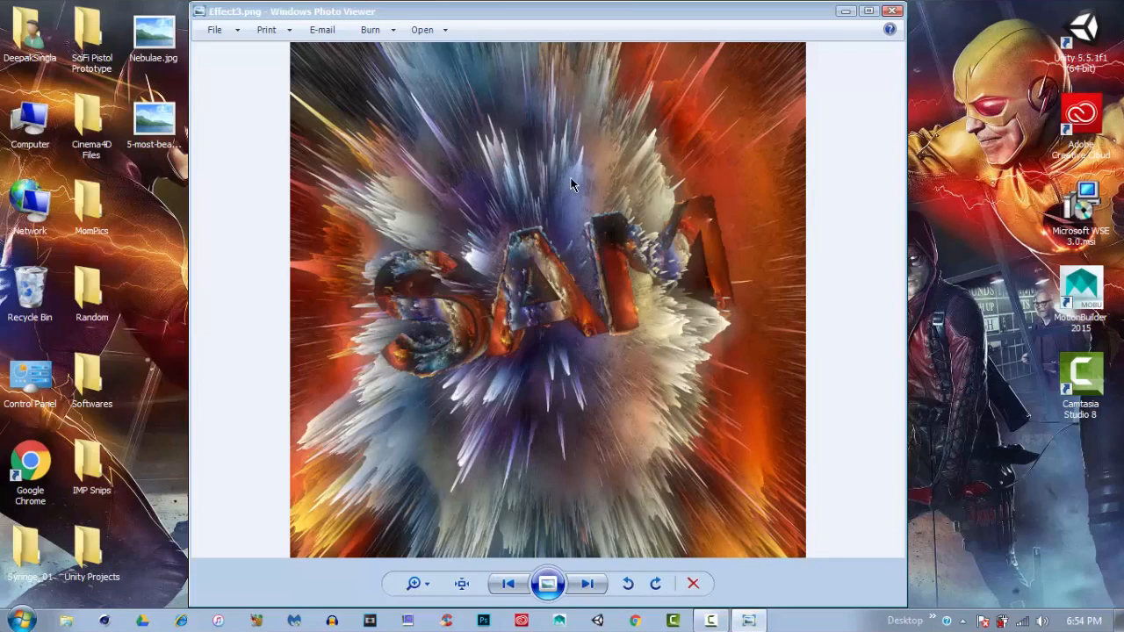
click(892, 11)
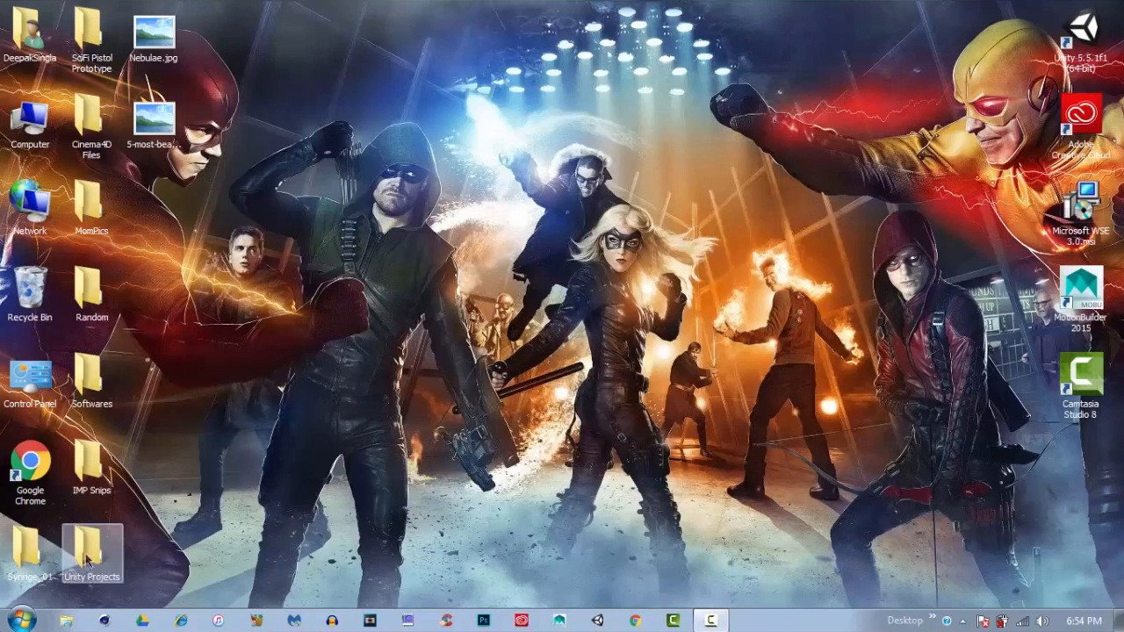
Step: Switch to Cinema 4D by launching it and maximize its window
click(104, 620)
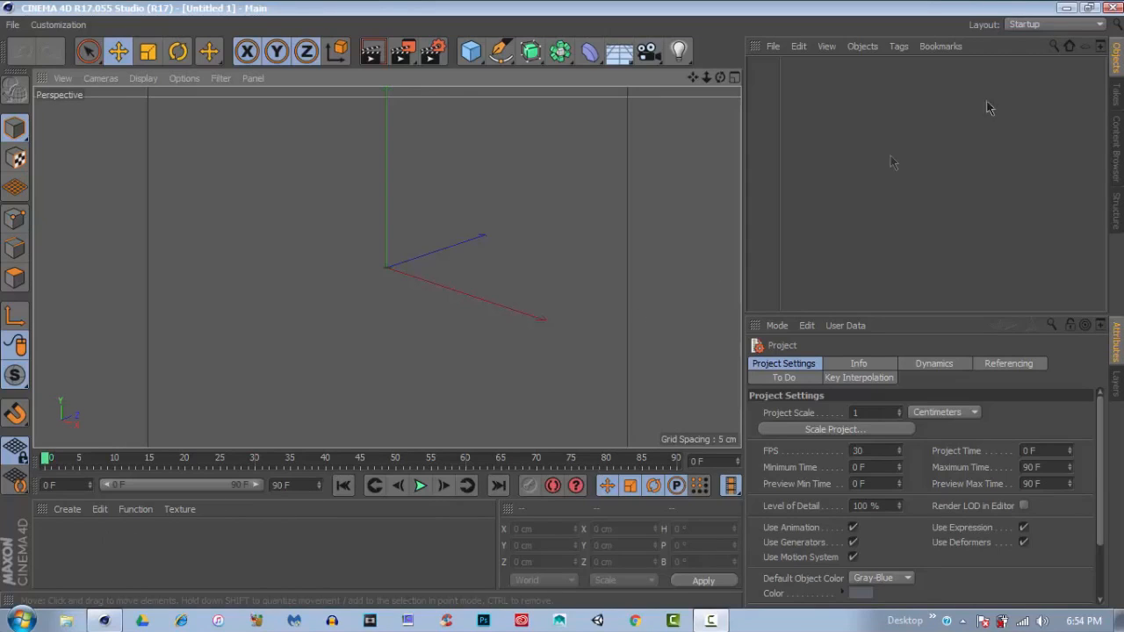
click(1095, 9)
double_click(908, 30)
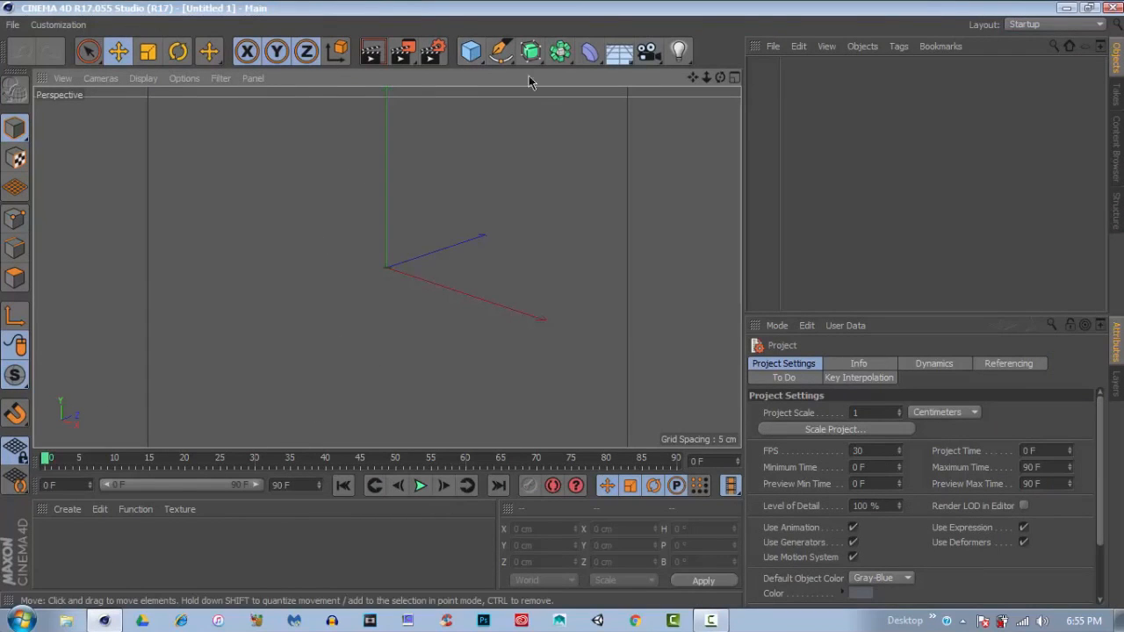
Step: Examine and compare the desktop images 5-most-beautiful-nebulae.jpeg and Nebulae.jpg as texture candidates
click(1067, 7)
double_click(154, 122)
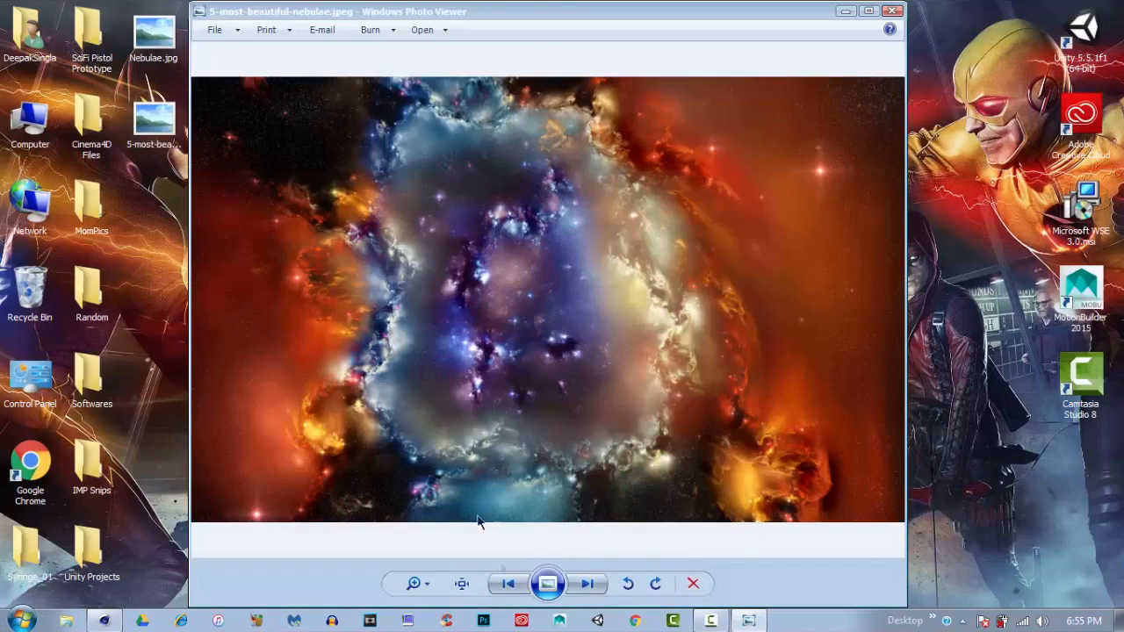
click(508, 583)
click(586, 583)
click(510, 584)
click(587, 584)
click(507, 583)
click(587, 583)
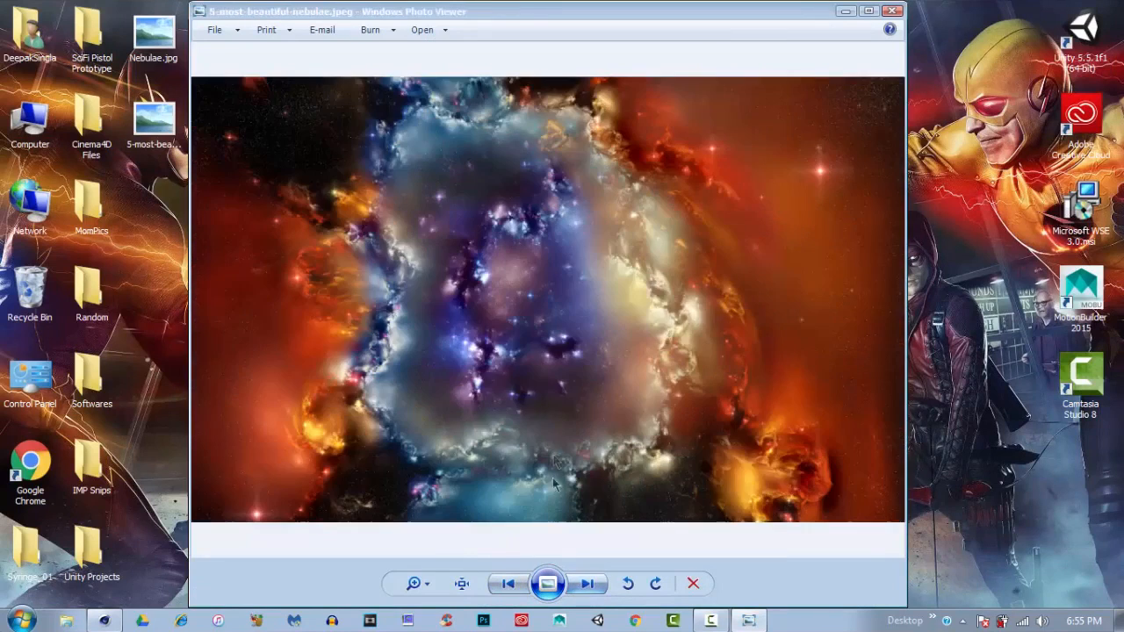
click(508, 583)
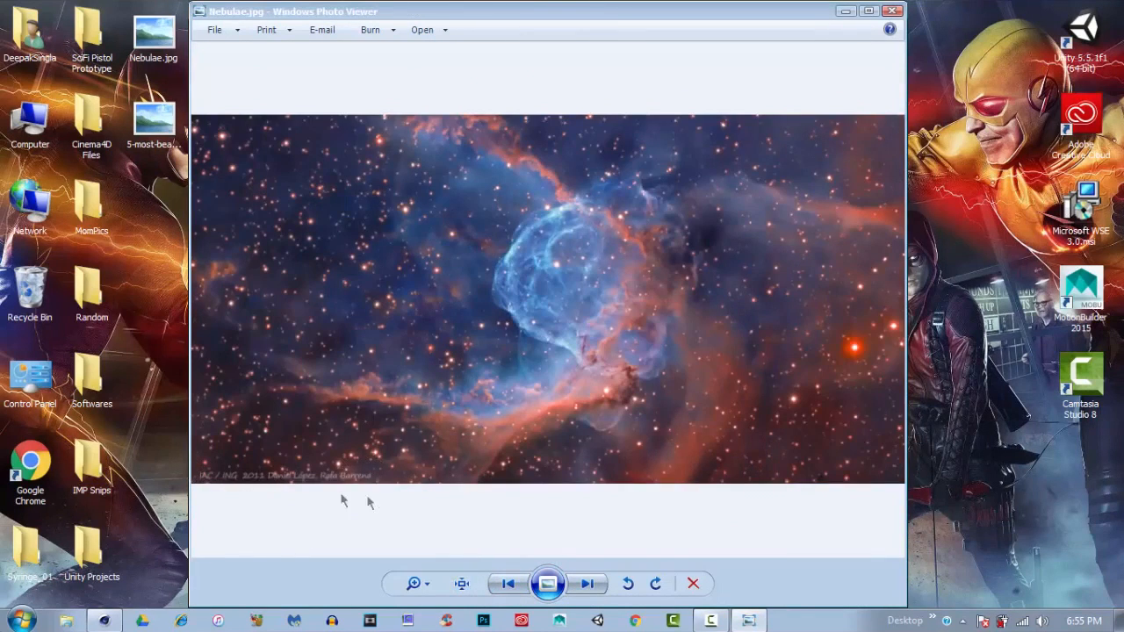
click(587, 583)
click(507, 583)
click(892, 10)
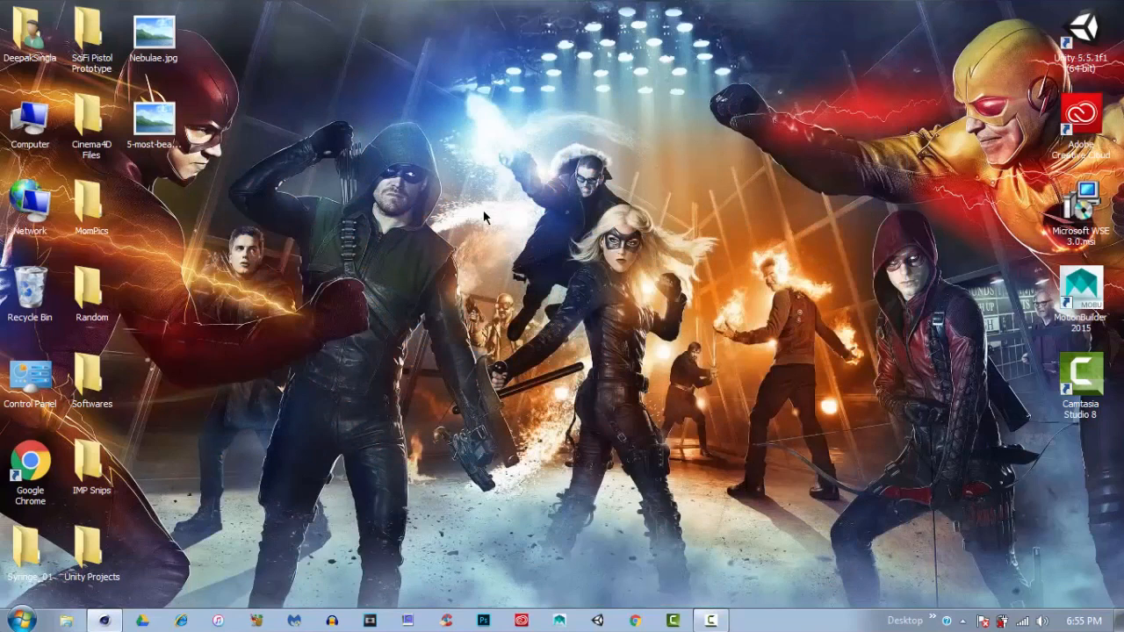
Step: Switch back to Cinema 4D, add a Plane and enlarge it to about 3876 by 3035 cm
click(104, 621)
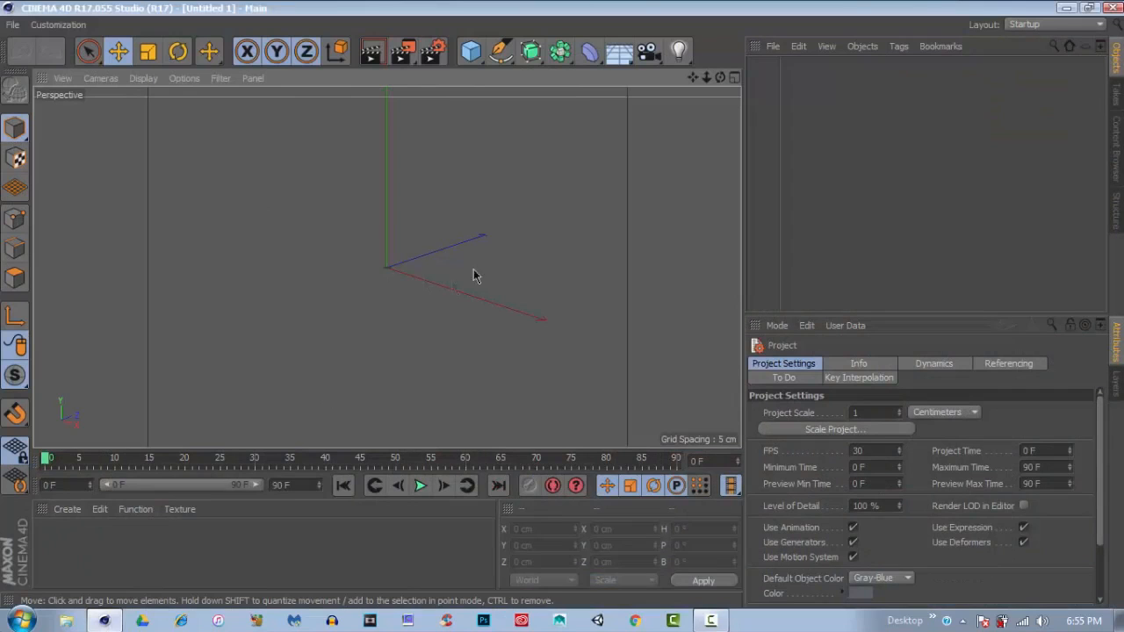
click(468, 57)
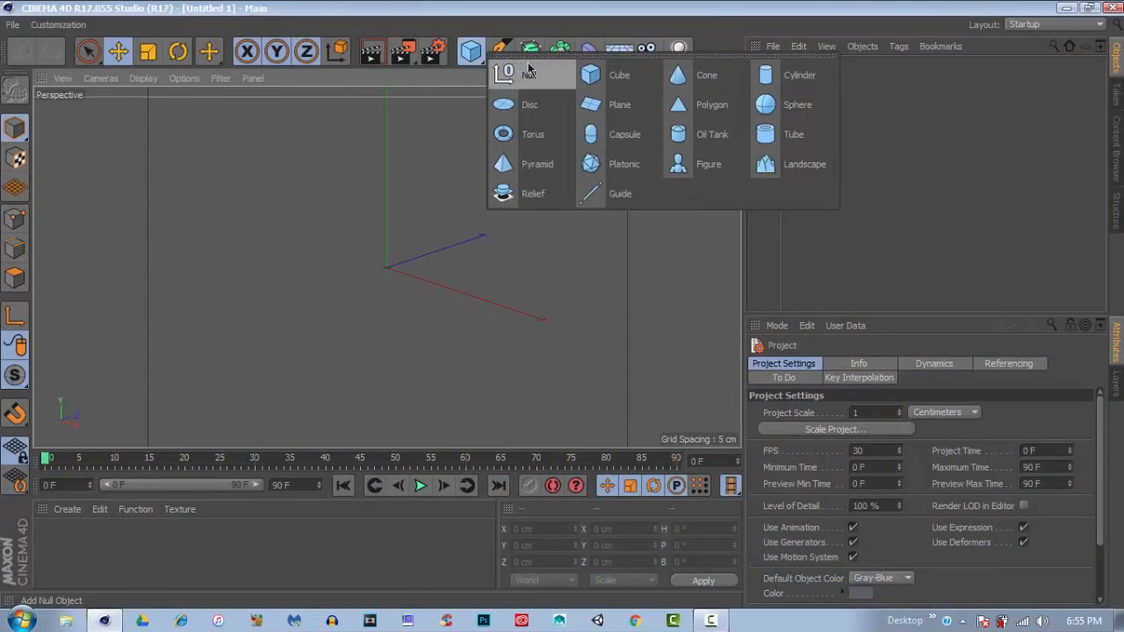
click(618, 105)
alt+drag(426, 201, 483, 271)
alt+drag(301, 266, 371, 116)
drag(527, 260, 558, 266)
drag(356, 117, 357, 98)
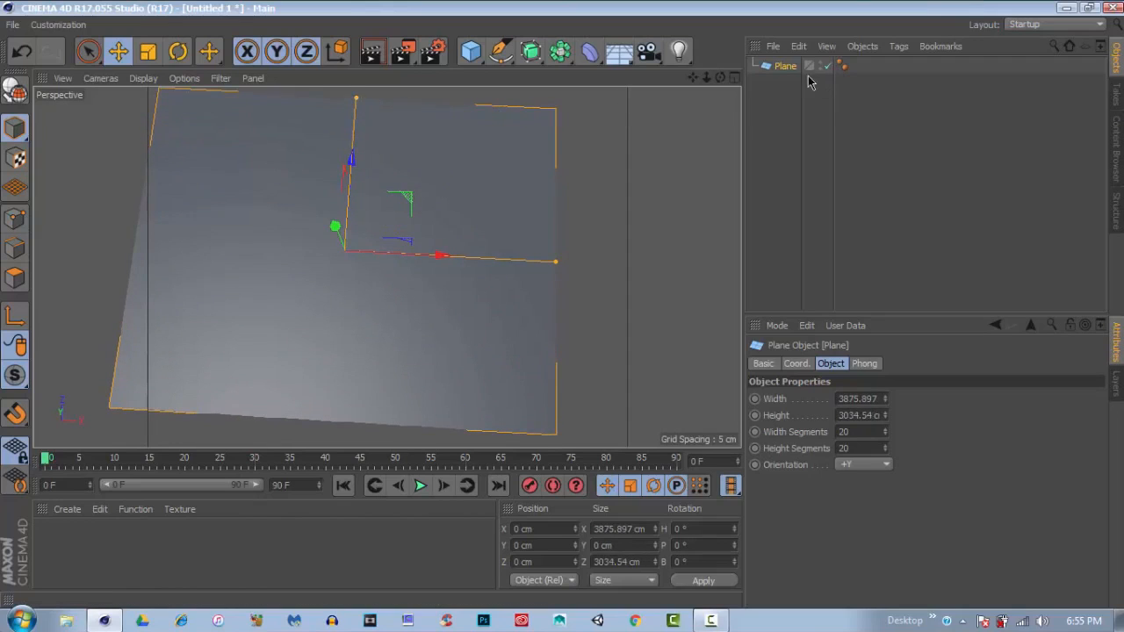
Step: Create a new material with Color and Reflectance disabled and Luminance and Displacement enabled
double_click(72, 536)
double_click(70, 538)
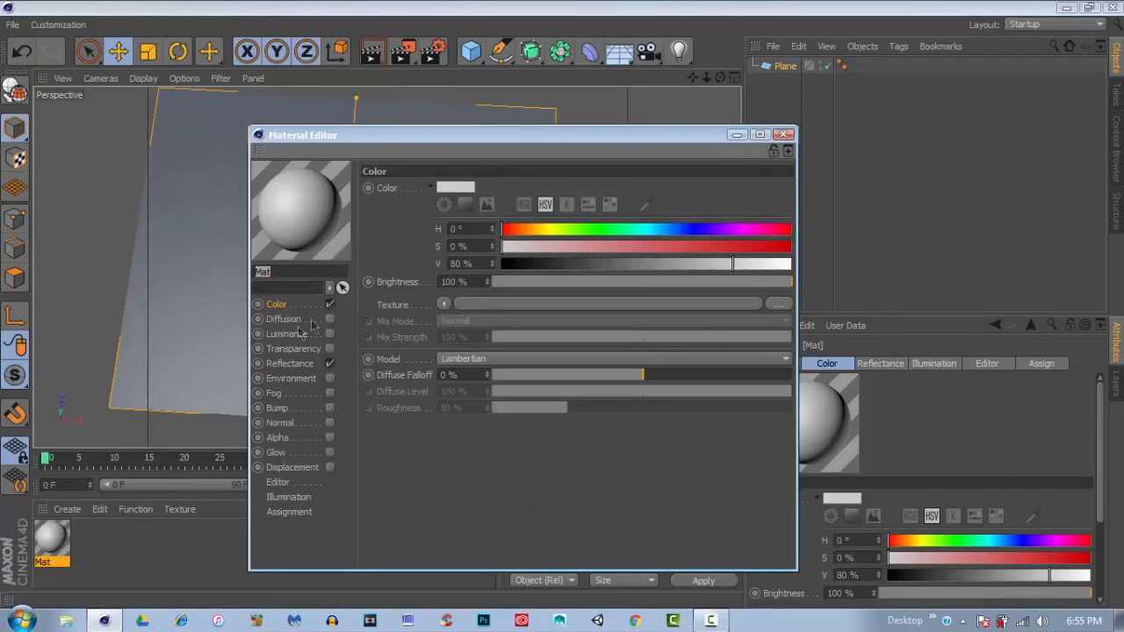
click(329, 304)
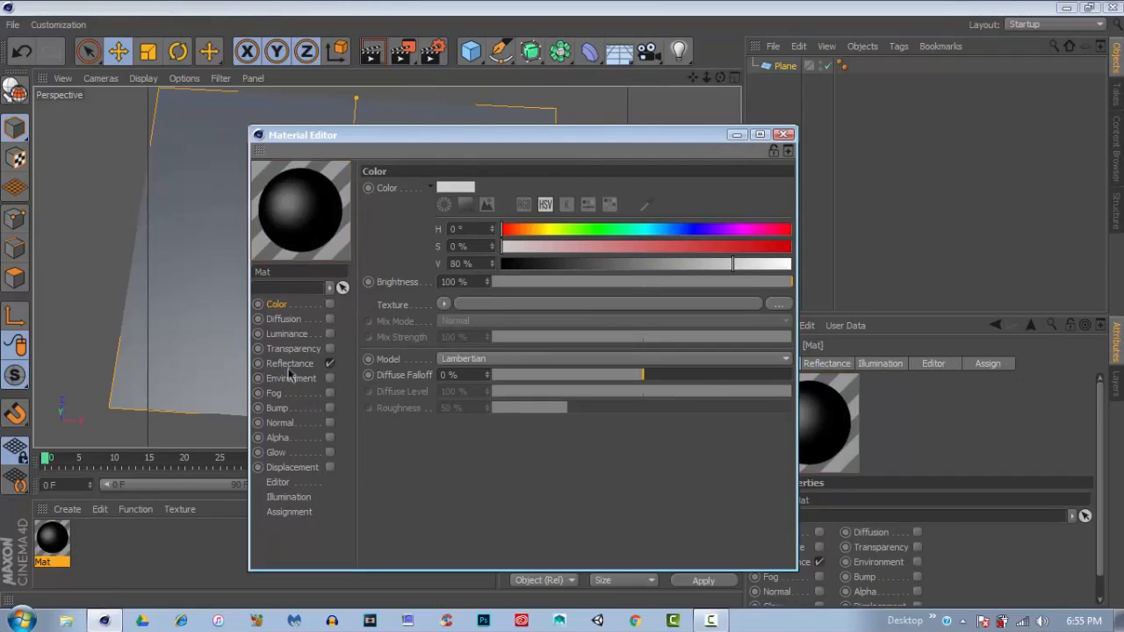
click(329, 363)
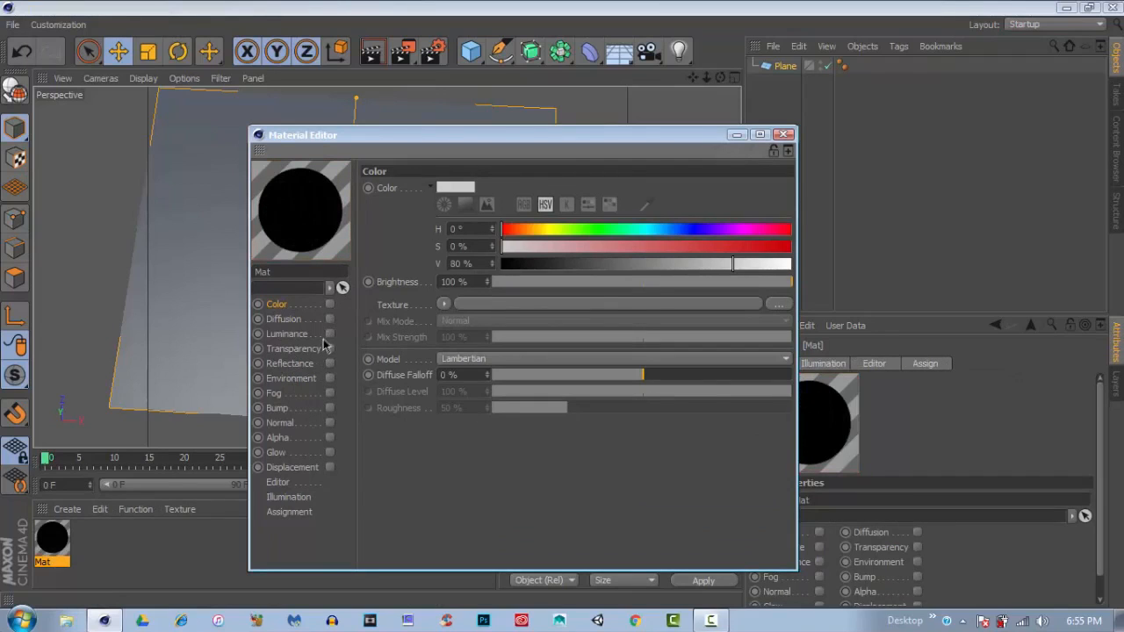
click(330, 334)
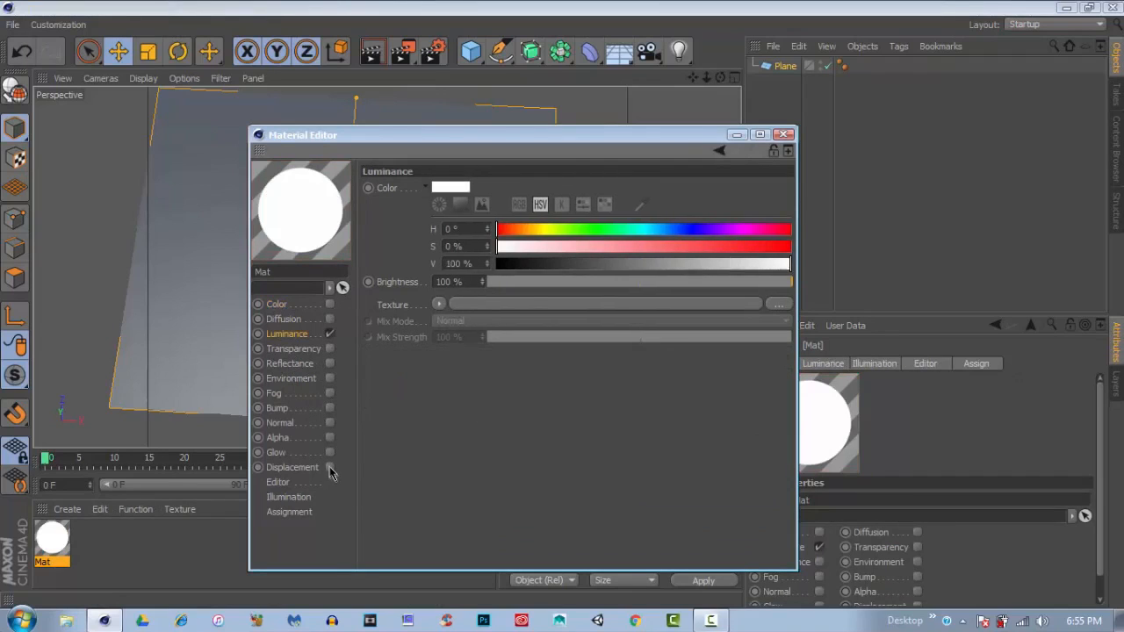
click(329, 467)
Step: Load 5-most-beautiful-nebulae.jpeg from the Desktop as the material's Luminance texture
click(290, 335)
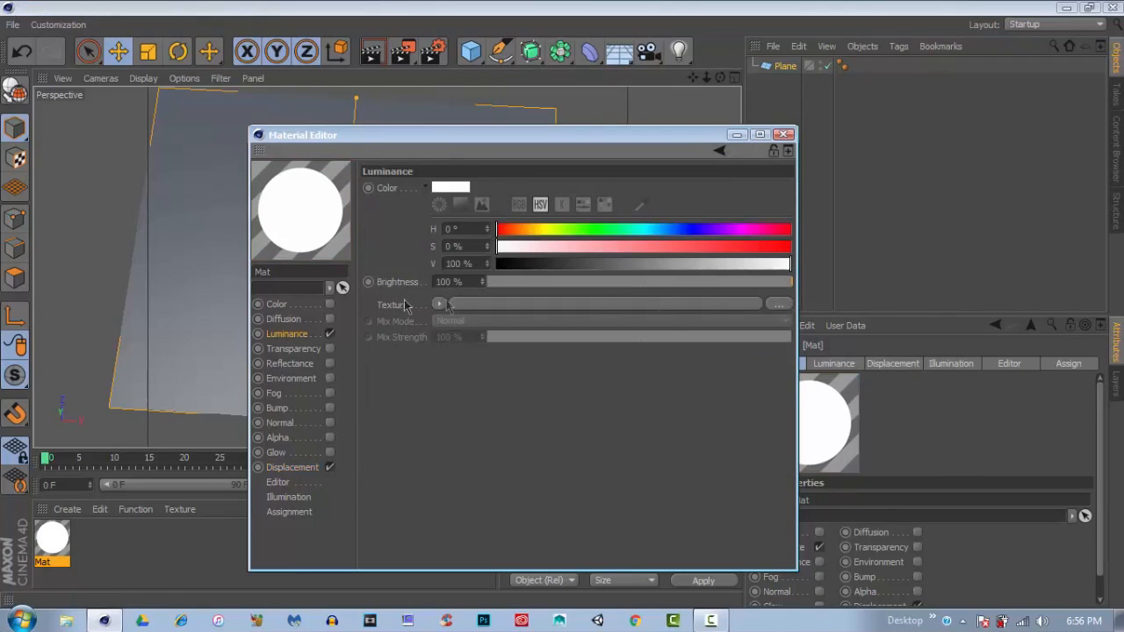
click(778, 308)
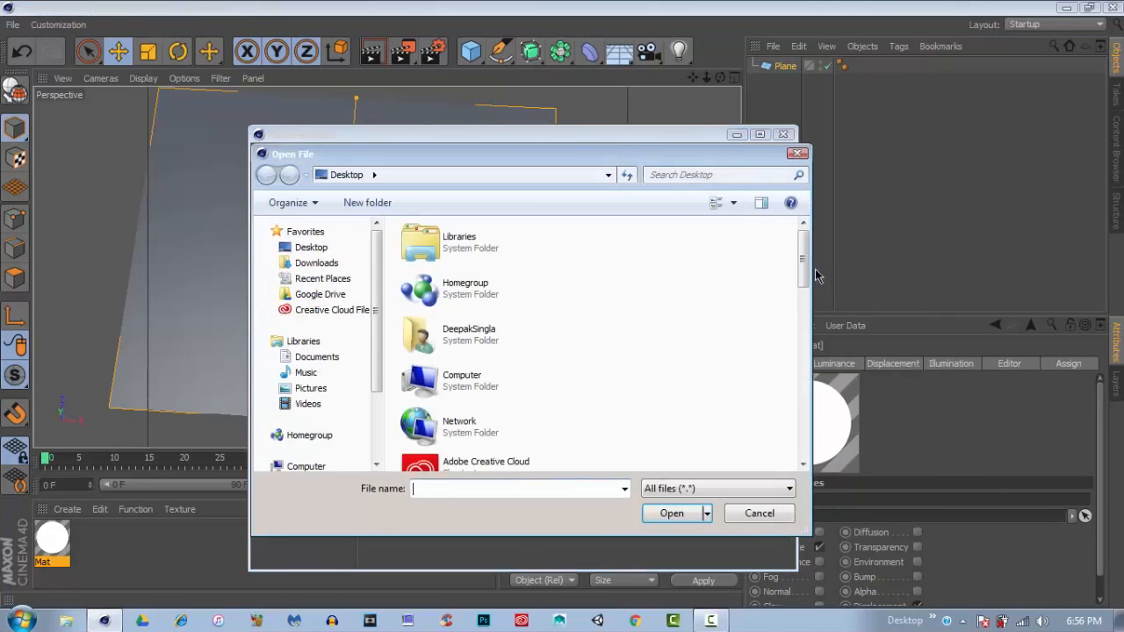
scroll(801, 306, down, 2)
scroll(802, 306, down, 6)
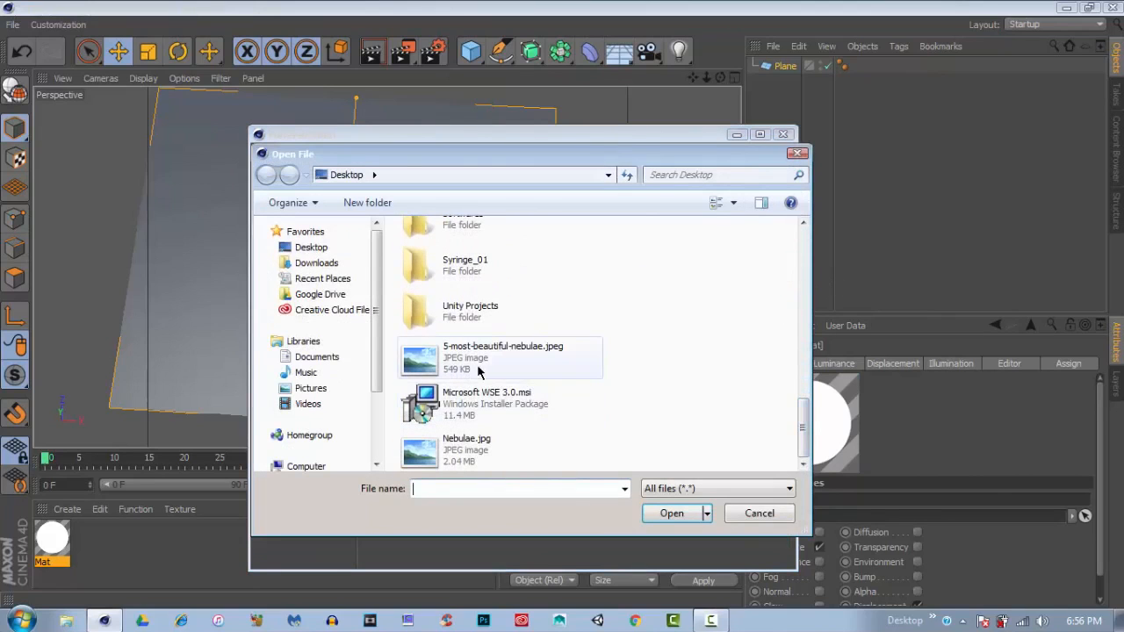
double_click(481, 368)
click(603, 360)
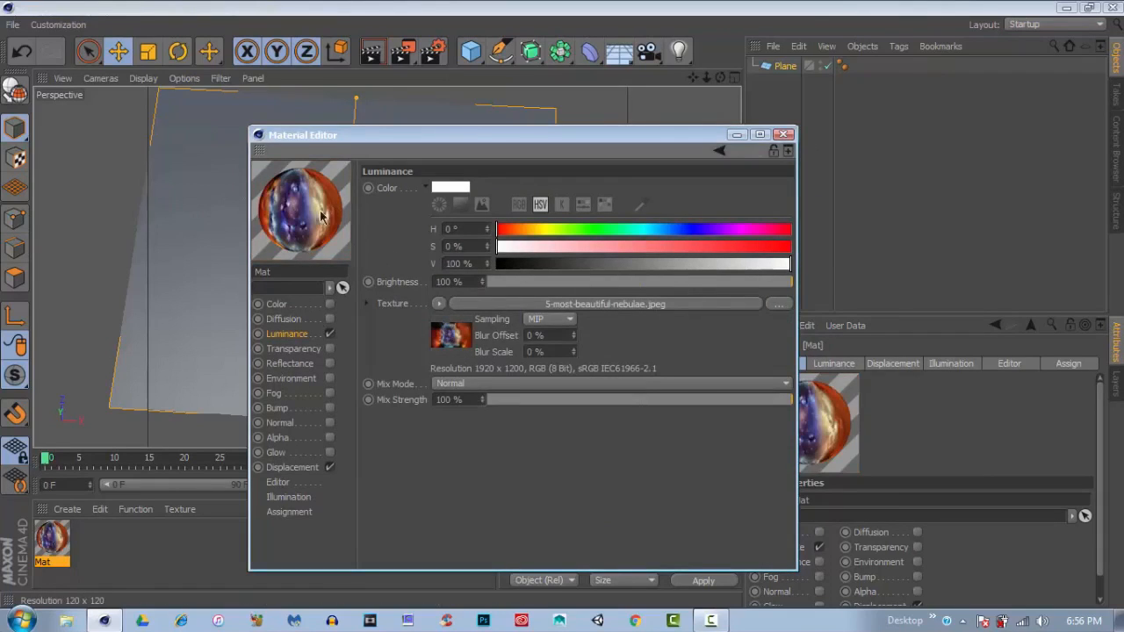
Step: Copy the Luminance texture channel into the material's Displacement texture and close the Material Editor
click(439, 305)
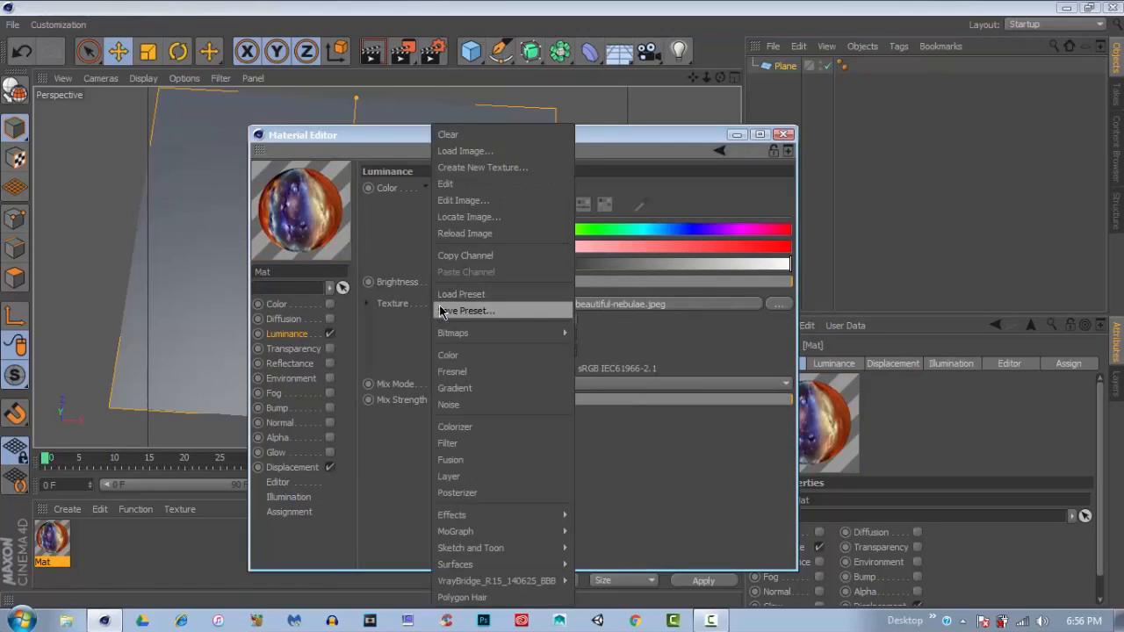
click(408, 309)
click(290, 466)
click(437, 244)
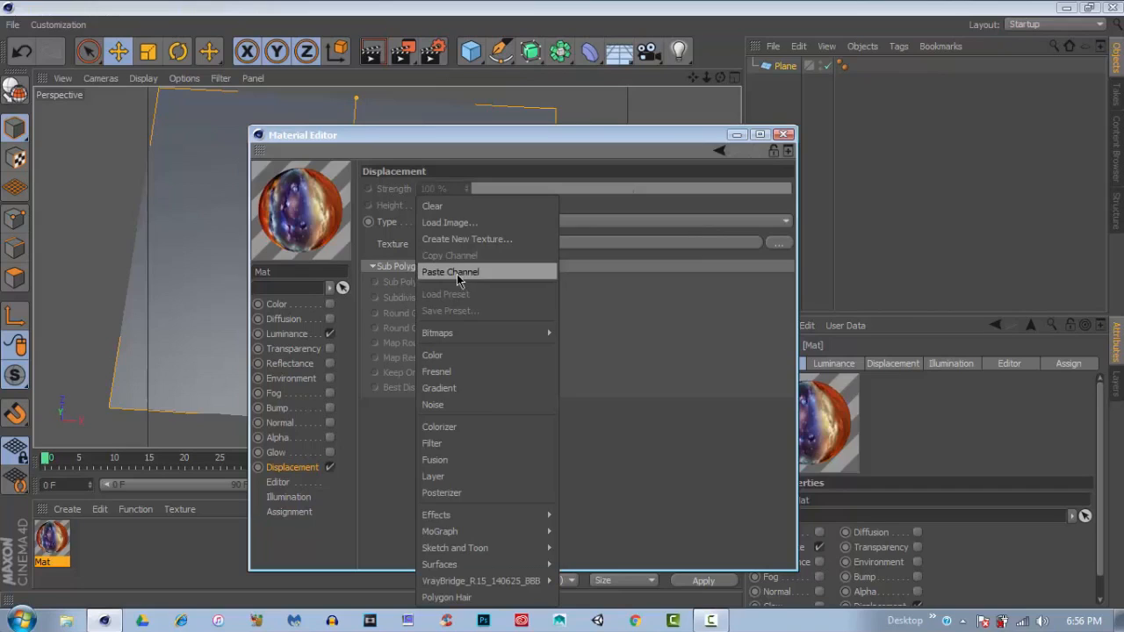
click(457, 272)
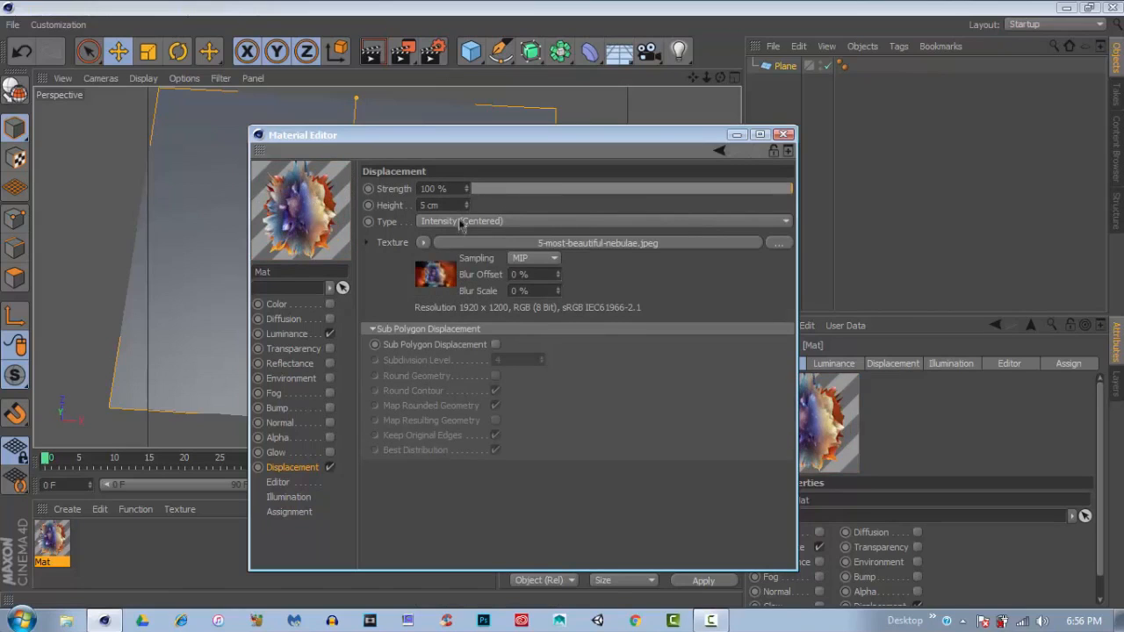
click(784, 135)
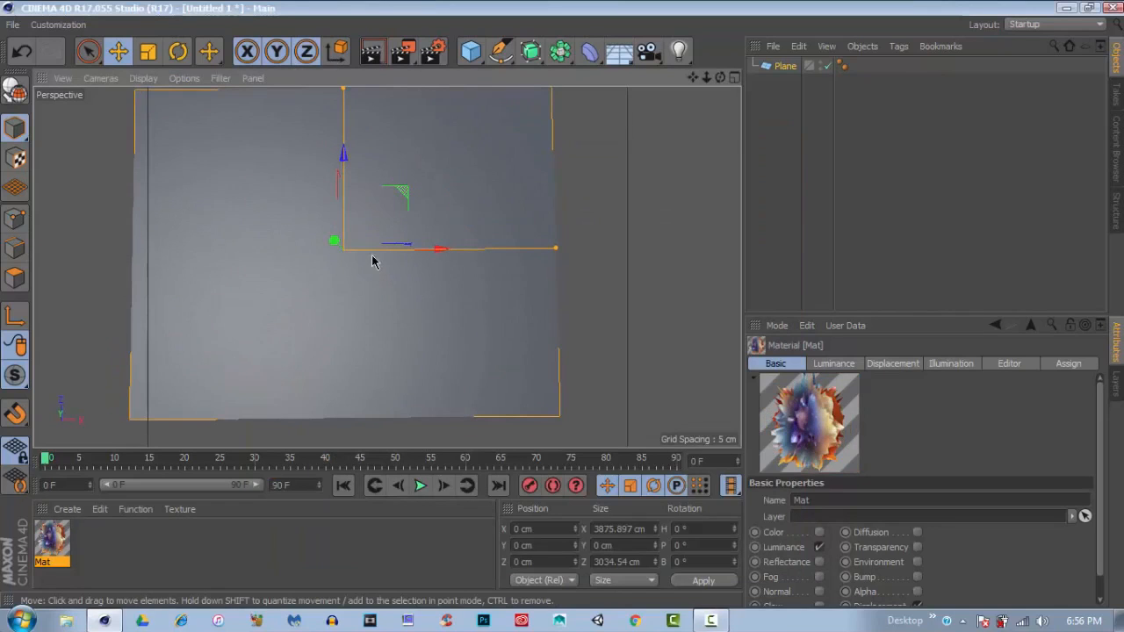
Step: Apply the nebula material to the Plane and render the view from above
drag(52, 540, 786, 68)
alt+drag(412, 264, 386, 264)
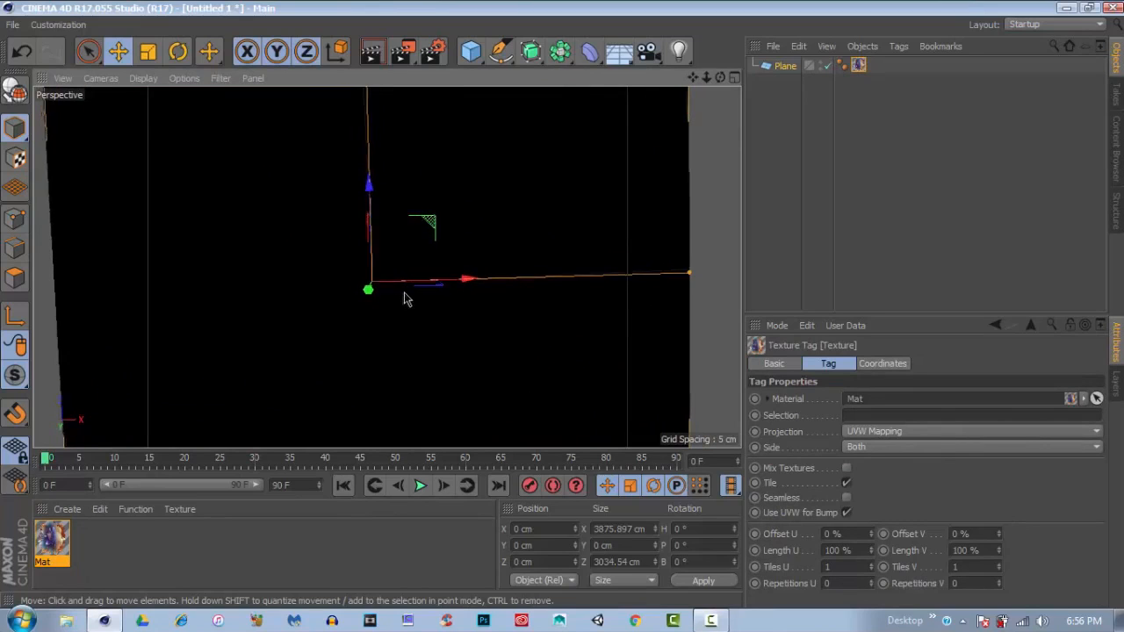
click(376, 55)
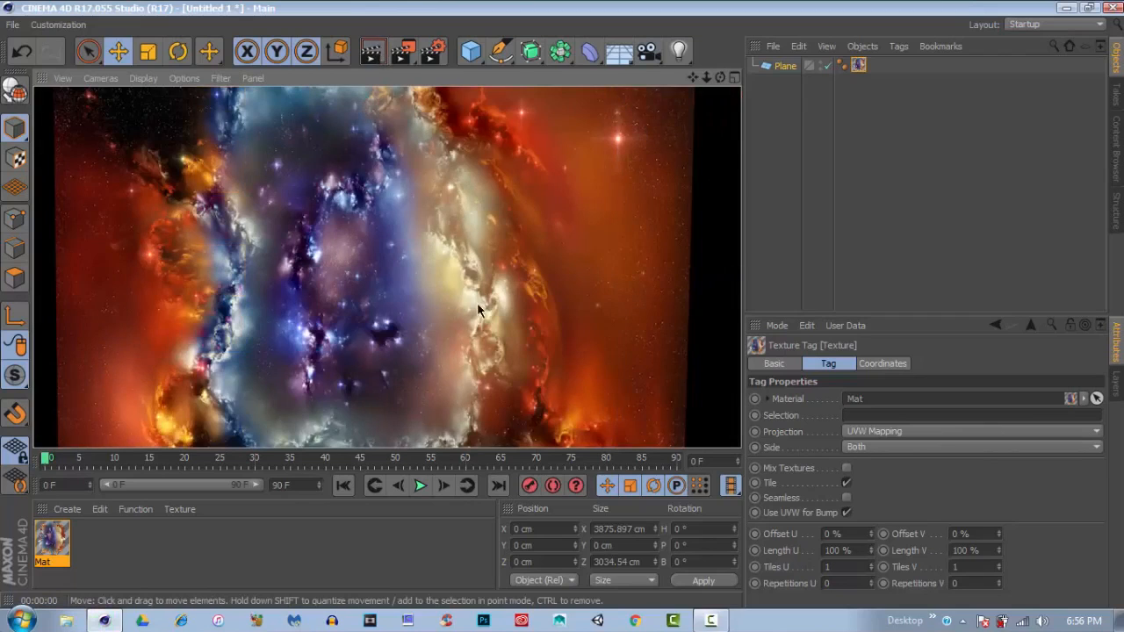
Step: Render the textured plane from shallower viewing angles to check its surface for displacement
key(ctrl+r)
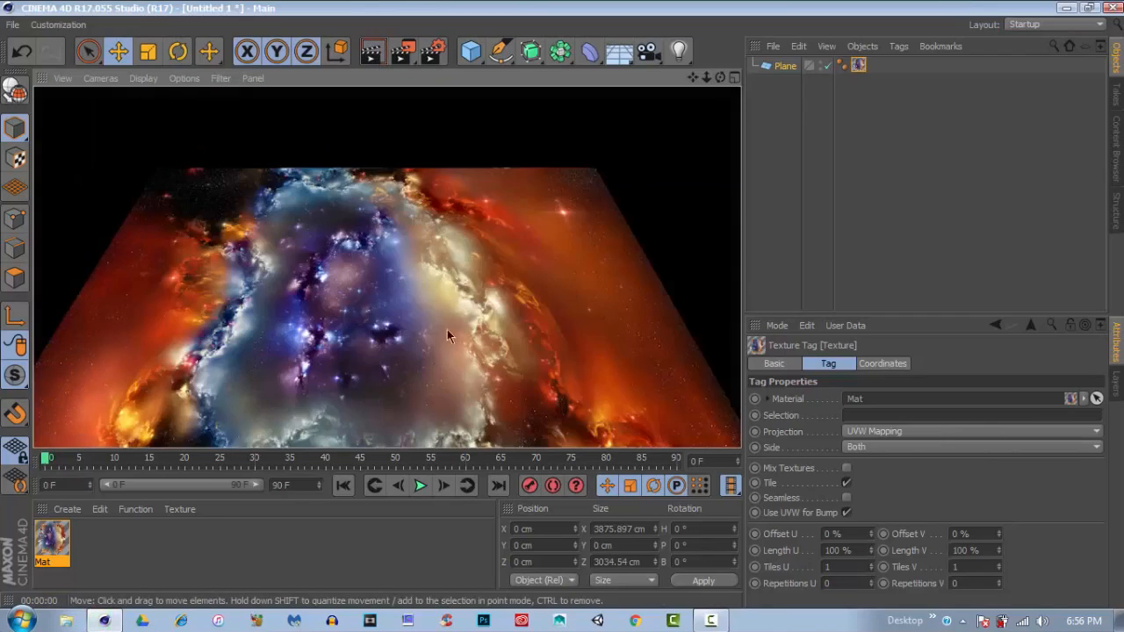
alt+drag(447, 329, 448, 180)
click(379, 62)
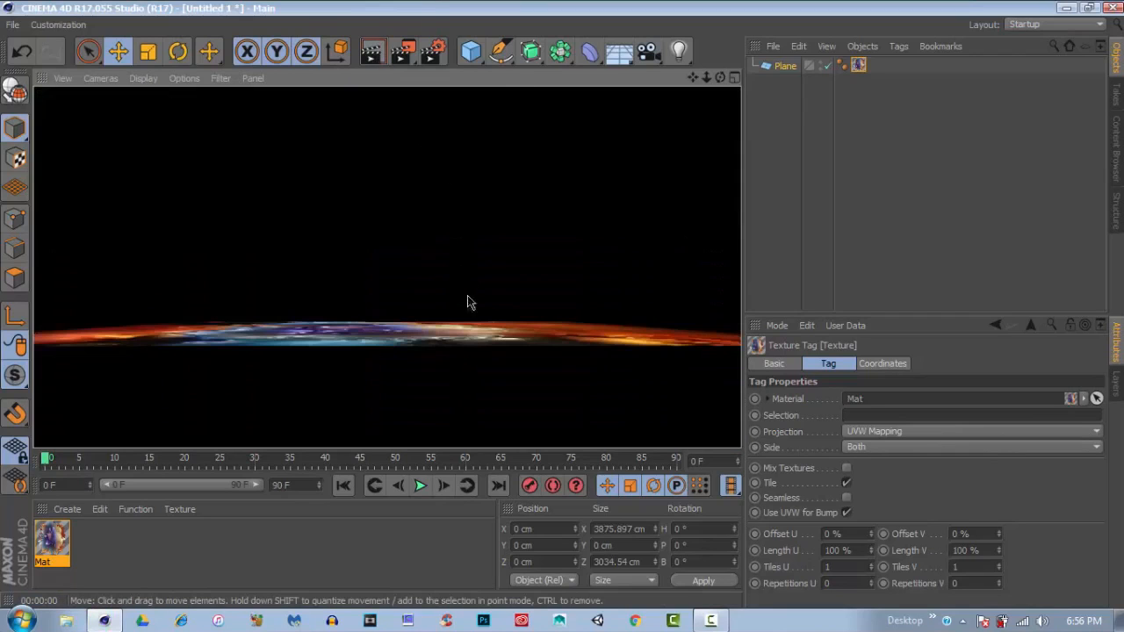
click(467, 290)
click(370, 62)
alt+drag(439, 244, 434, 351)
Step: Enable Sub Polygon Displacement on the plane's material with a Subdivision Level of 6
double_click(55, 546)
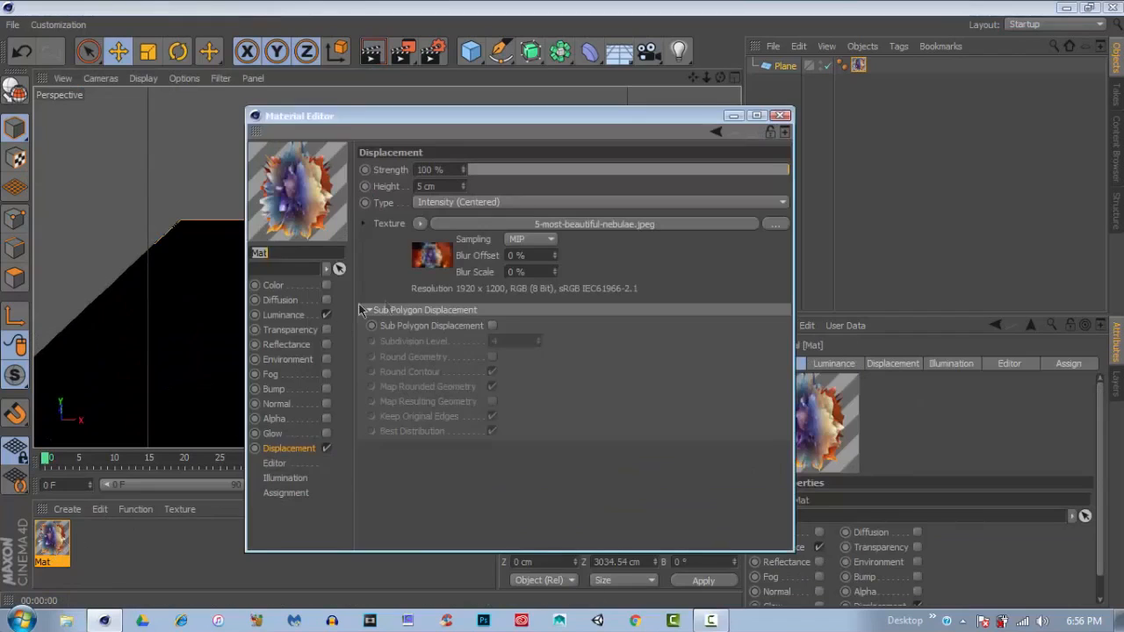
click(493, 326)
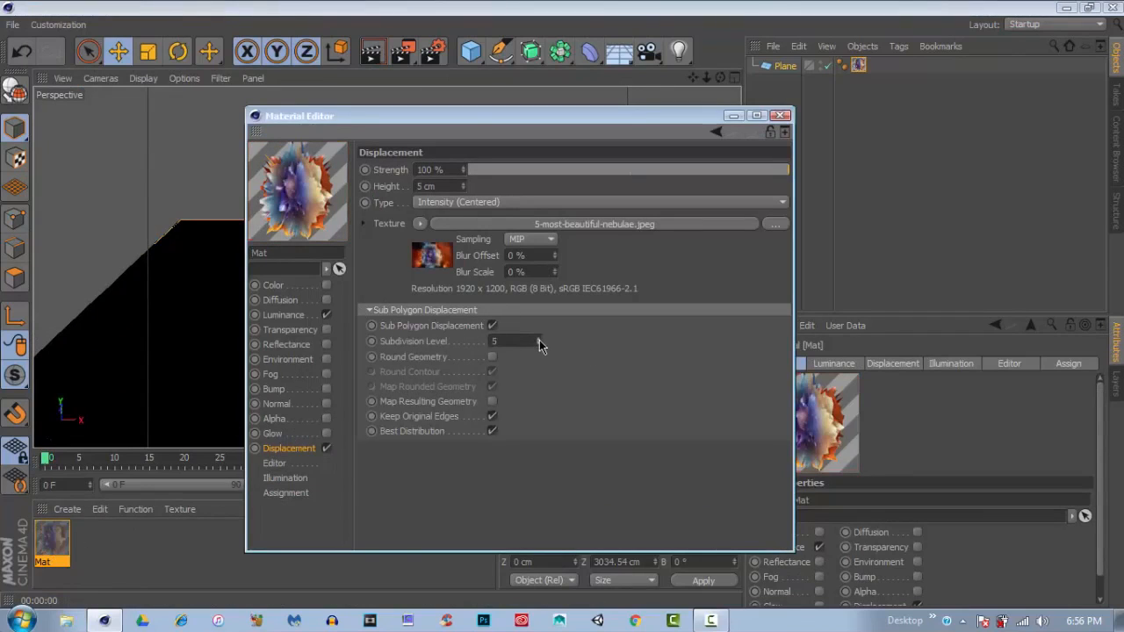
click(538, 339)
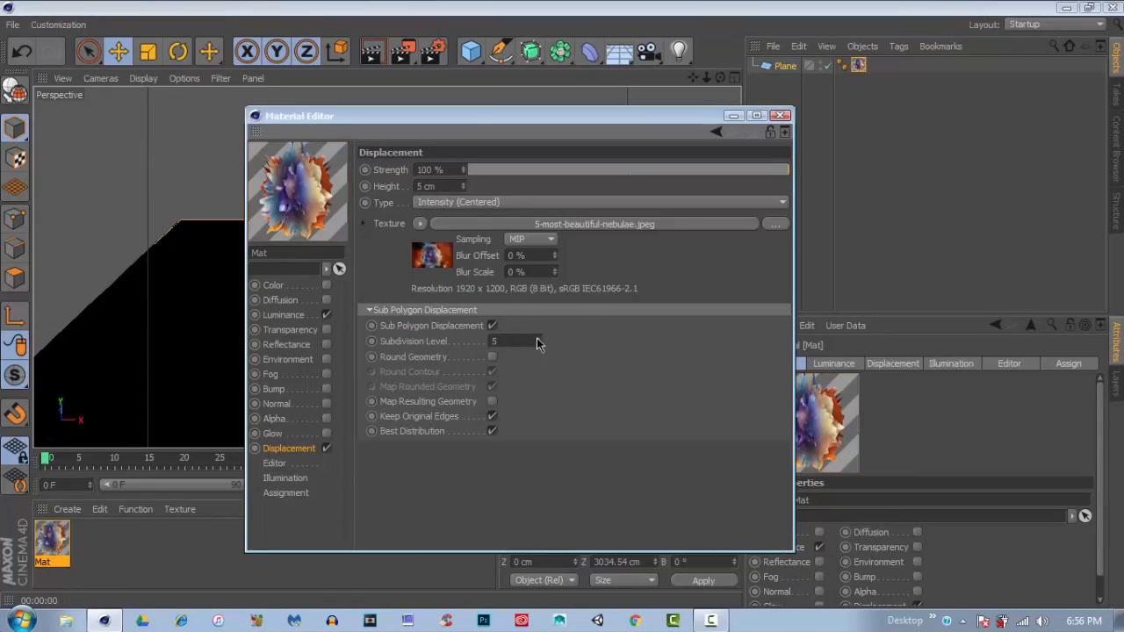
click(538, 339)
click(782, 117)
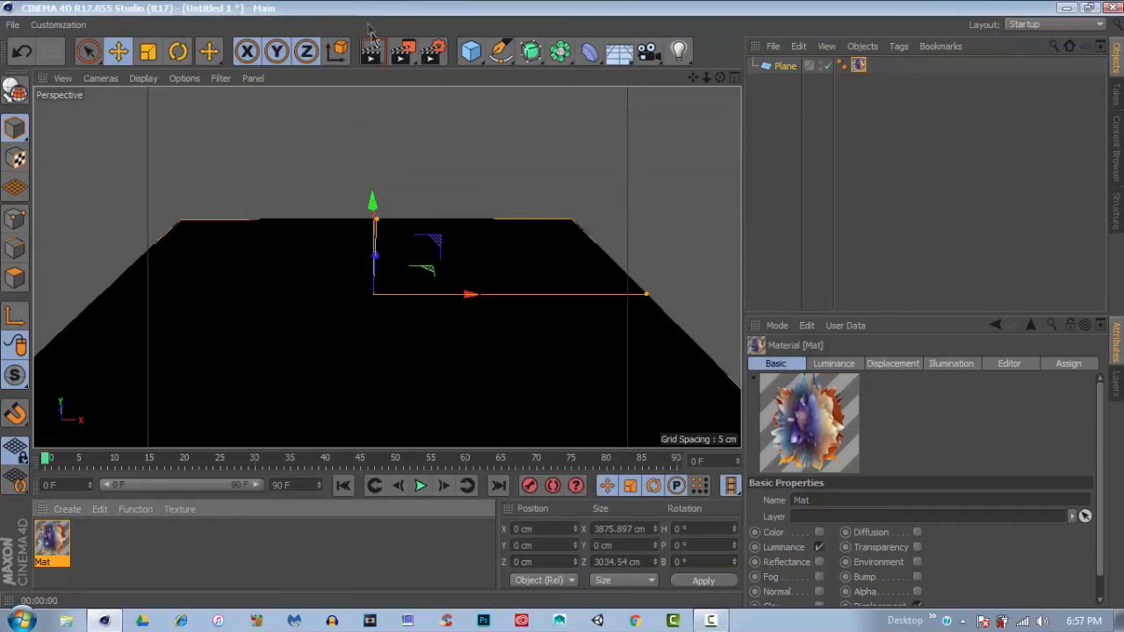
Step: Raise the material's Displacement height to 316 cm and render the plane from a steeper angle
alt+drag(443, 155, 444, 318)
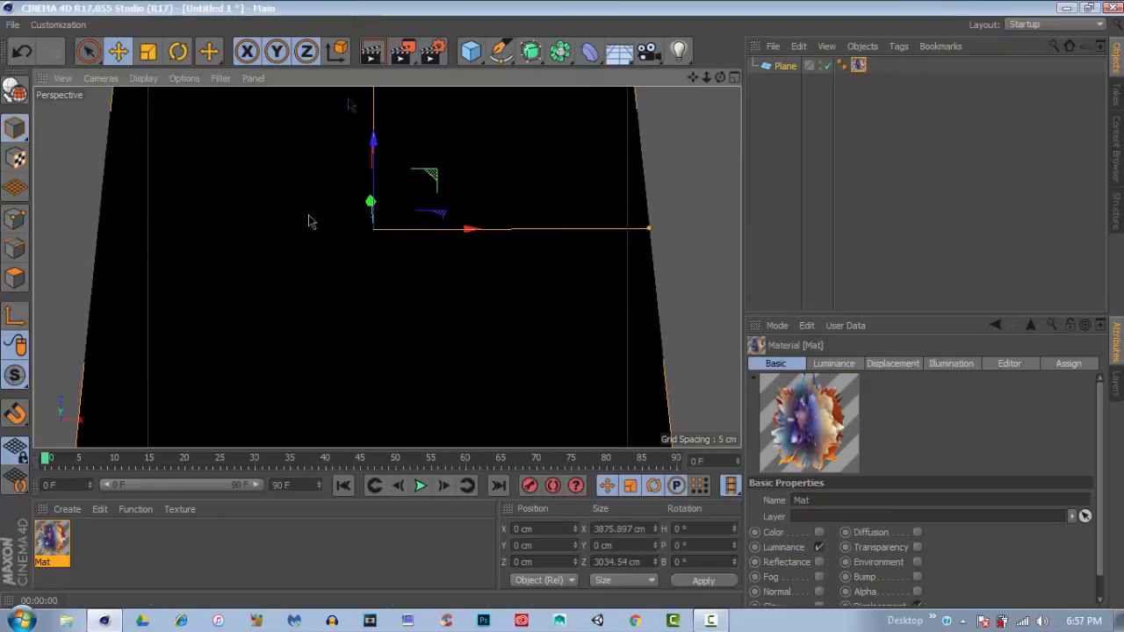
double_click(62, 553)
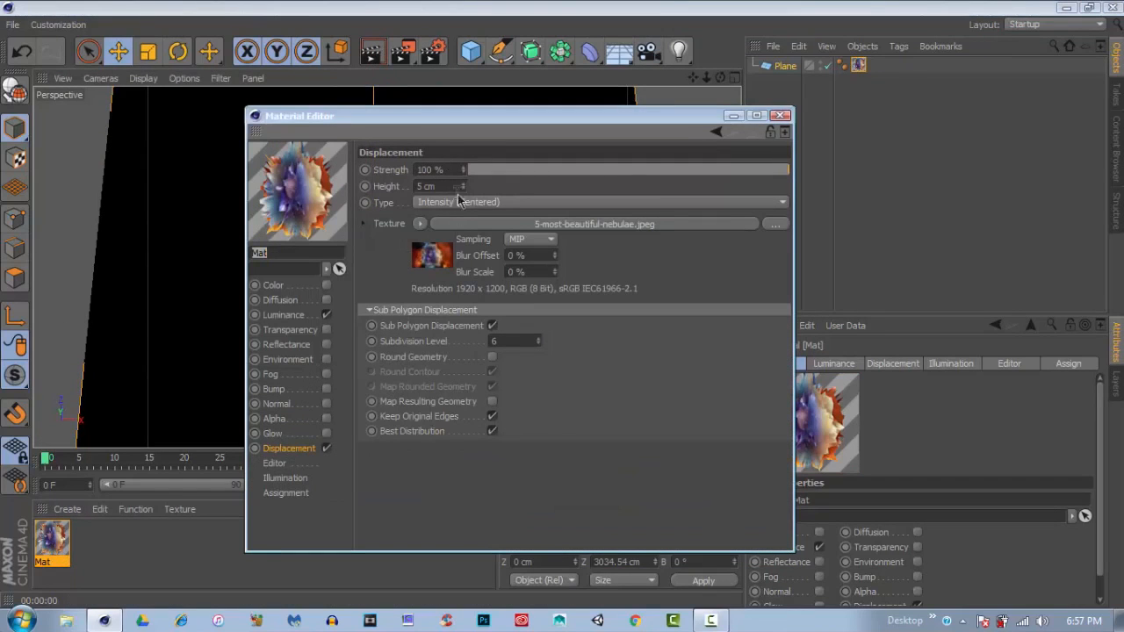
drag(462, 185, 462, 167)
click(780, 115)
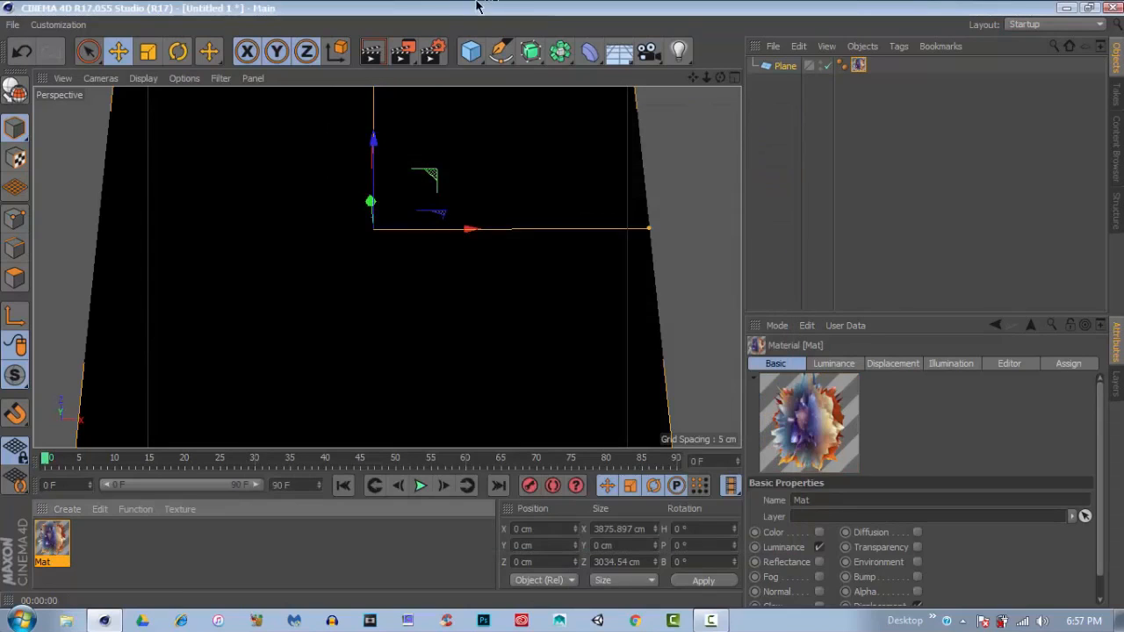
click(375, 51)
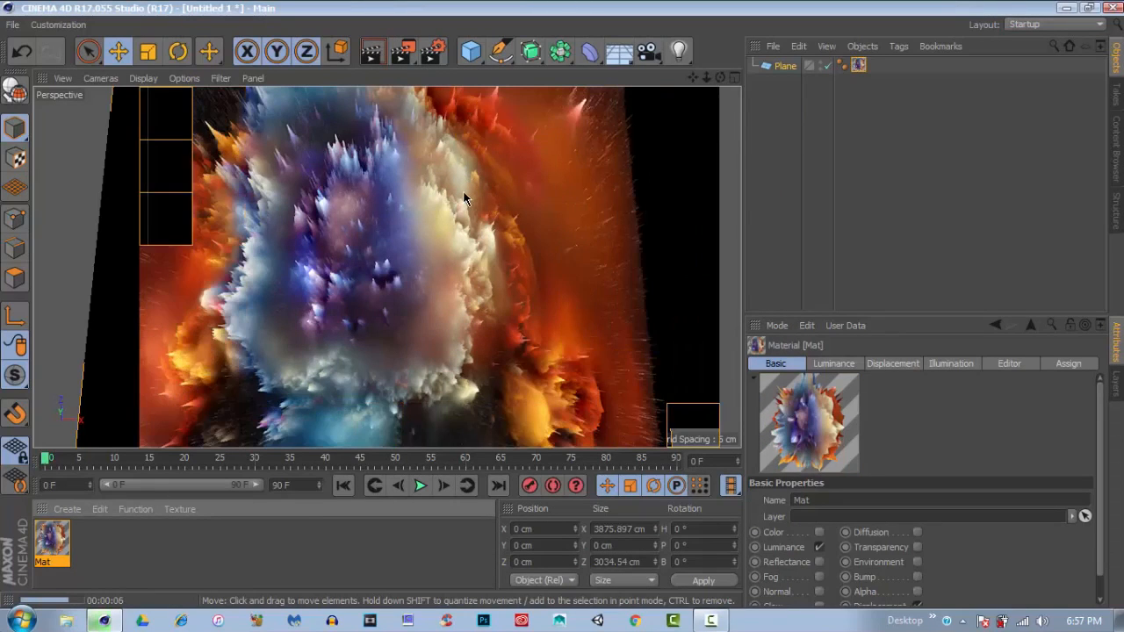
Step: Render the displaced plane from nearly straight above and again at a closer zoom to inspect the spikes
alt+drag(377, 180, 372, 312)
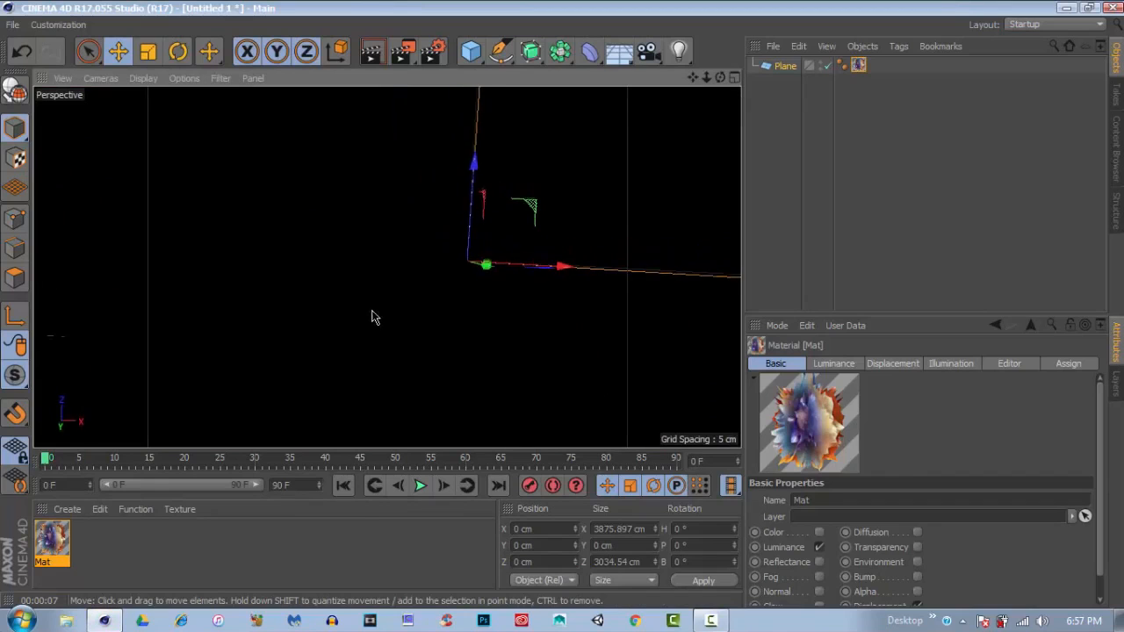
click(378, 54)
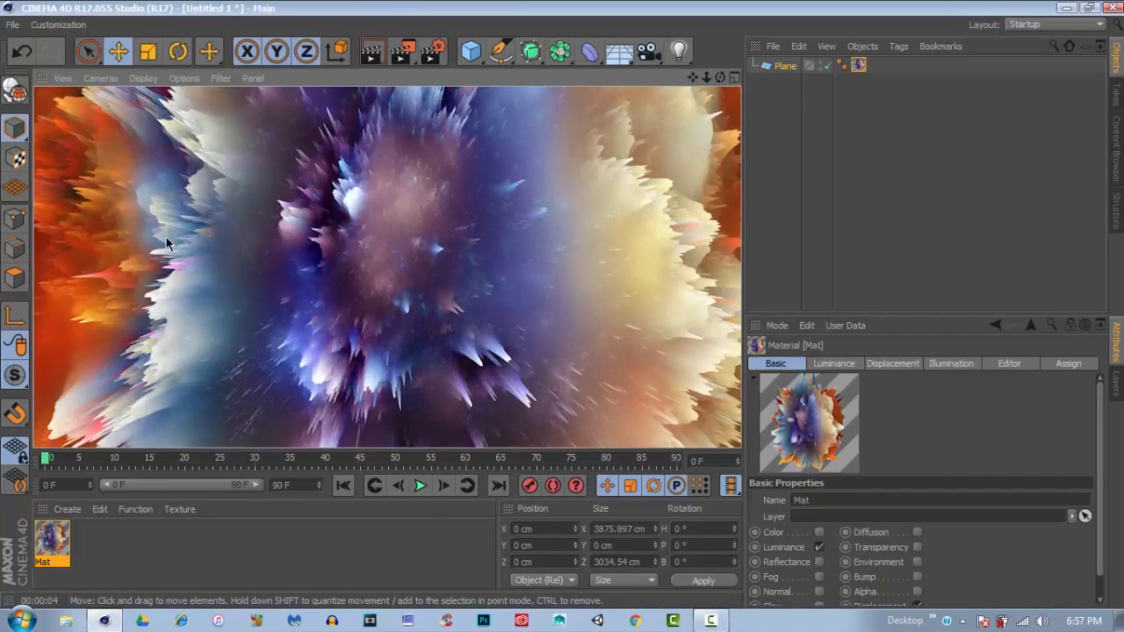
scroll(278, 254, up, 3)
click(372, 54)
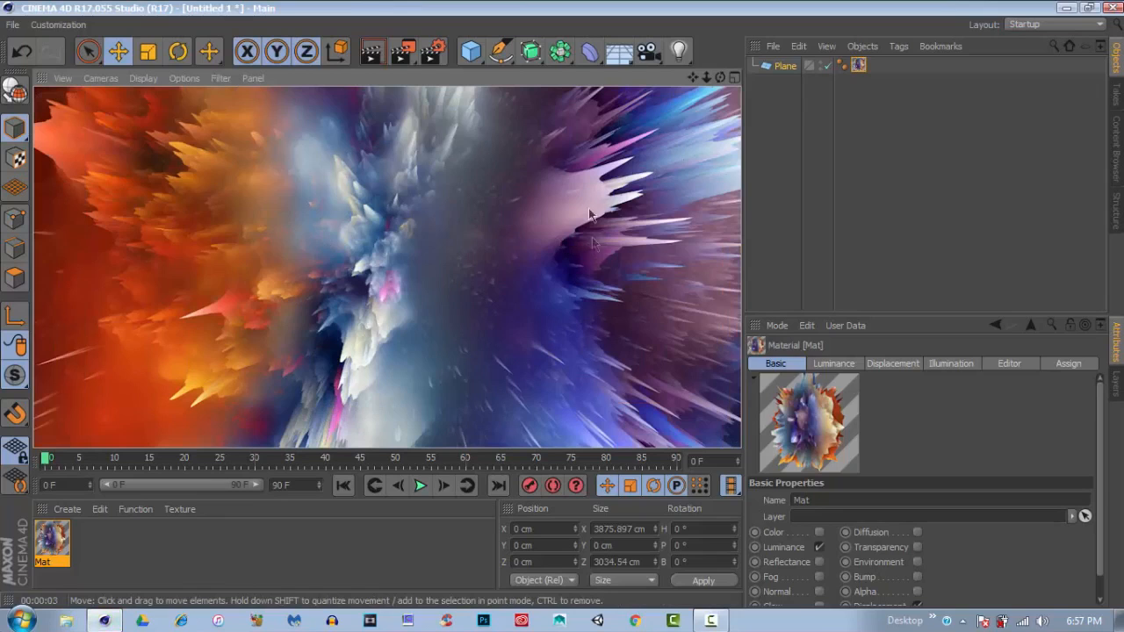
Step: Set the material's Displacement height to 300 cm and render the close-up view
double_click(52, 537)
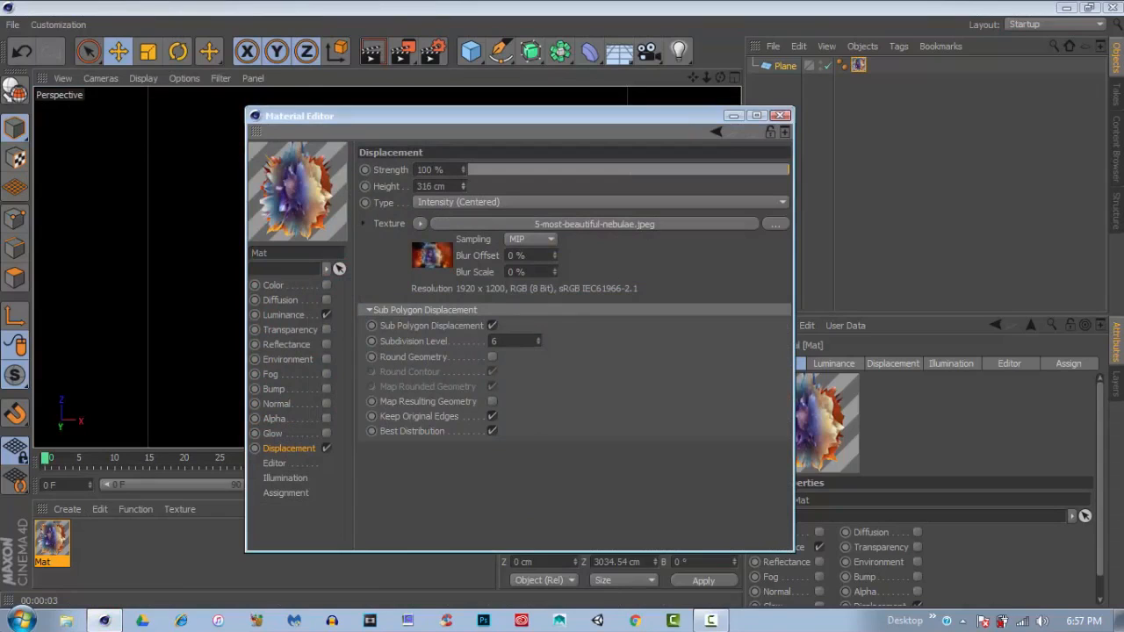
drag(454, 187, 308, 158)
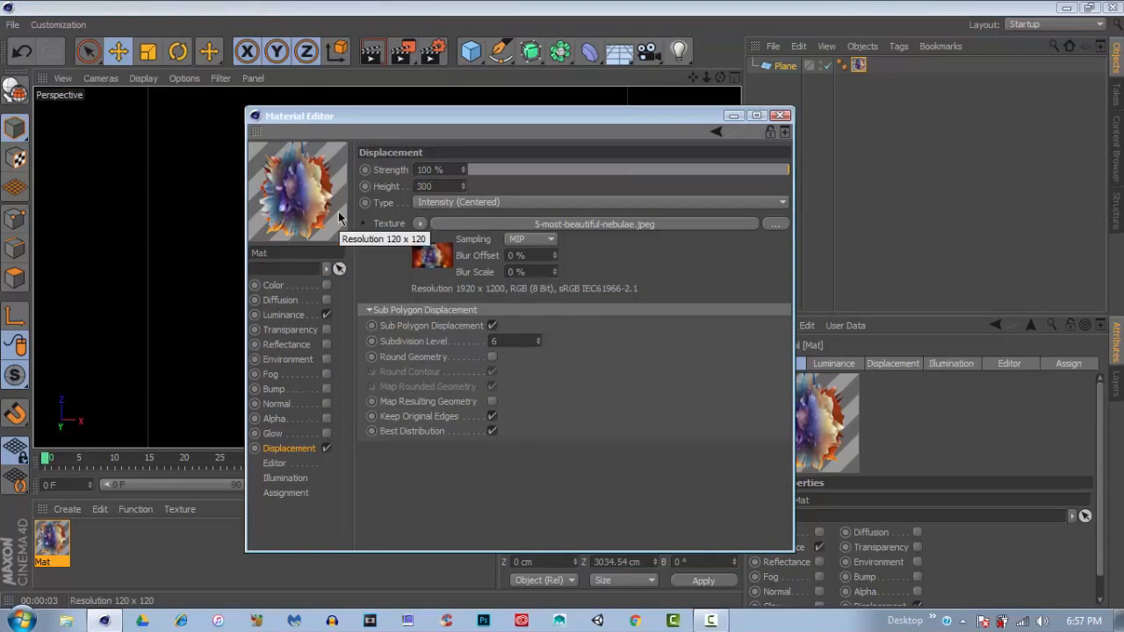
click(431, 207)
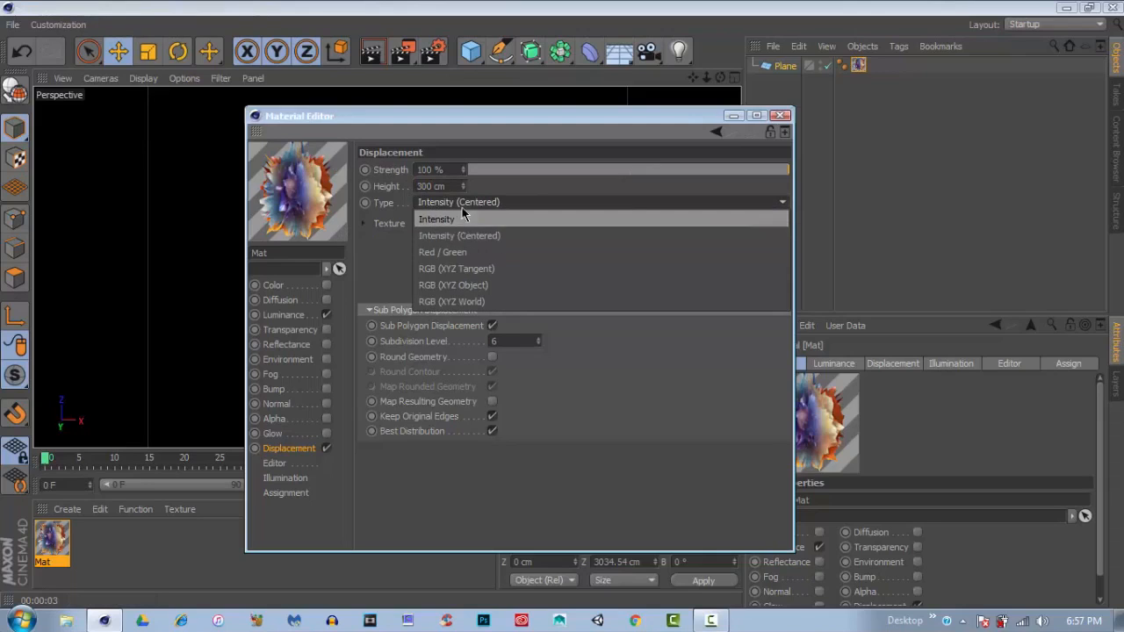
click(462, 205)
click(778, 116)
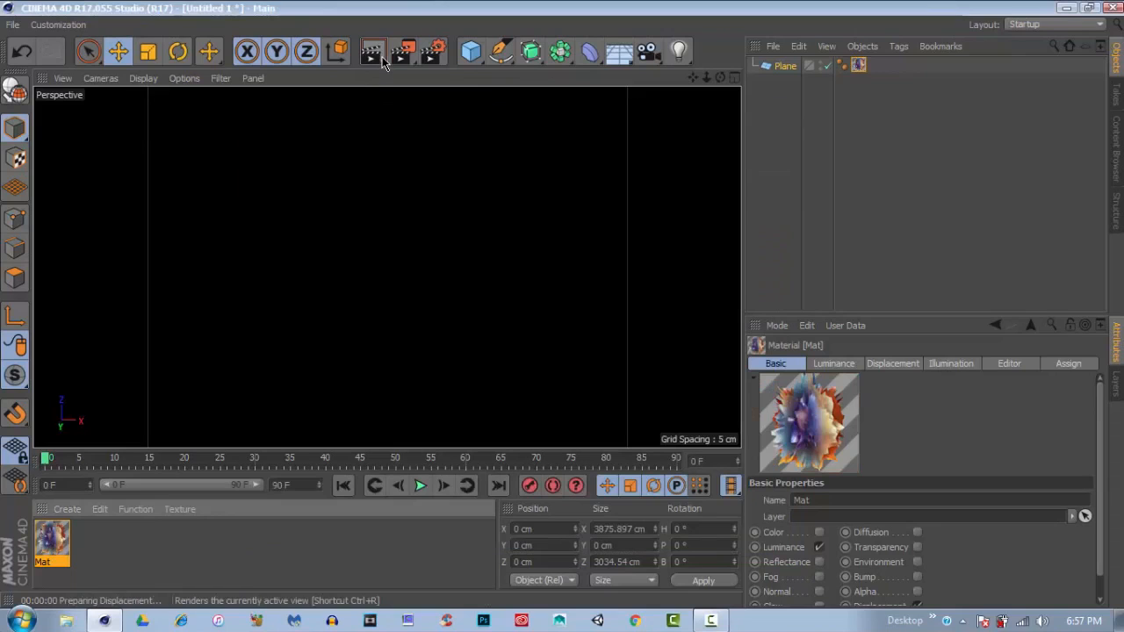
click(380, 56)
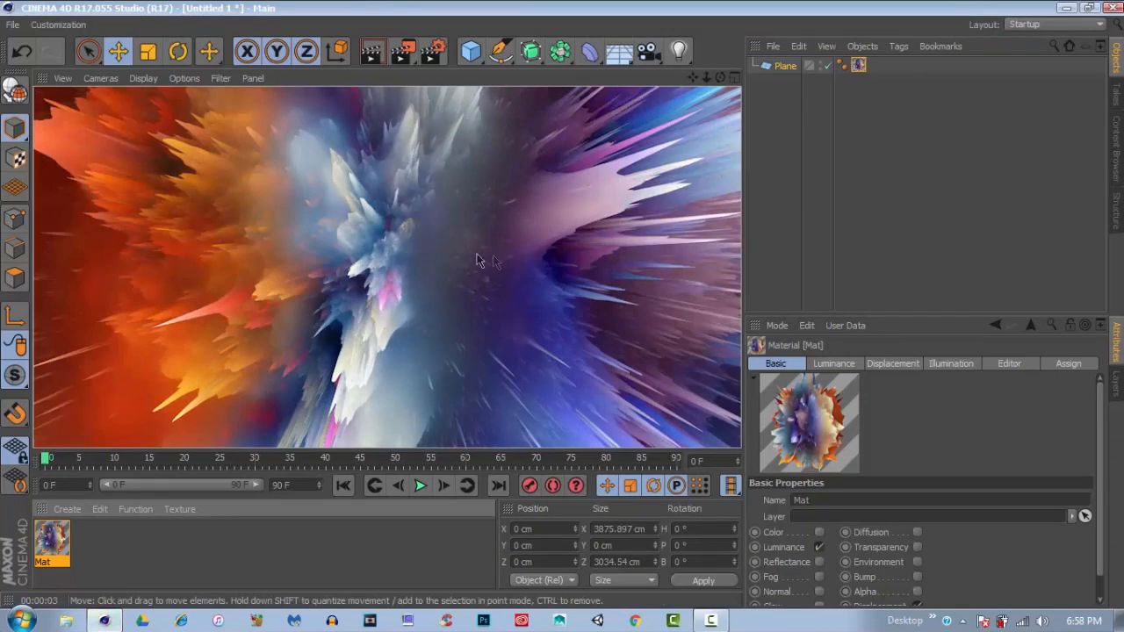
Step: Render the displaced nebula surface from several shifted close-up views to examine its composition
click(529, 287)
scroll(476, 242, down, 6)
alt+middle_drag(477, 241, 331, 250)
scroll(476, 247, up, 6)
scroll(414, 247, up, 2)
key(ctrl+r)
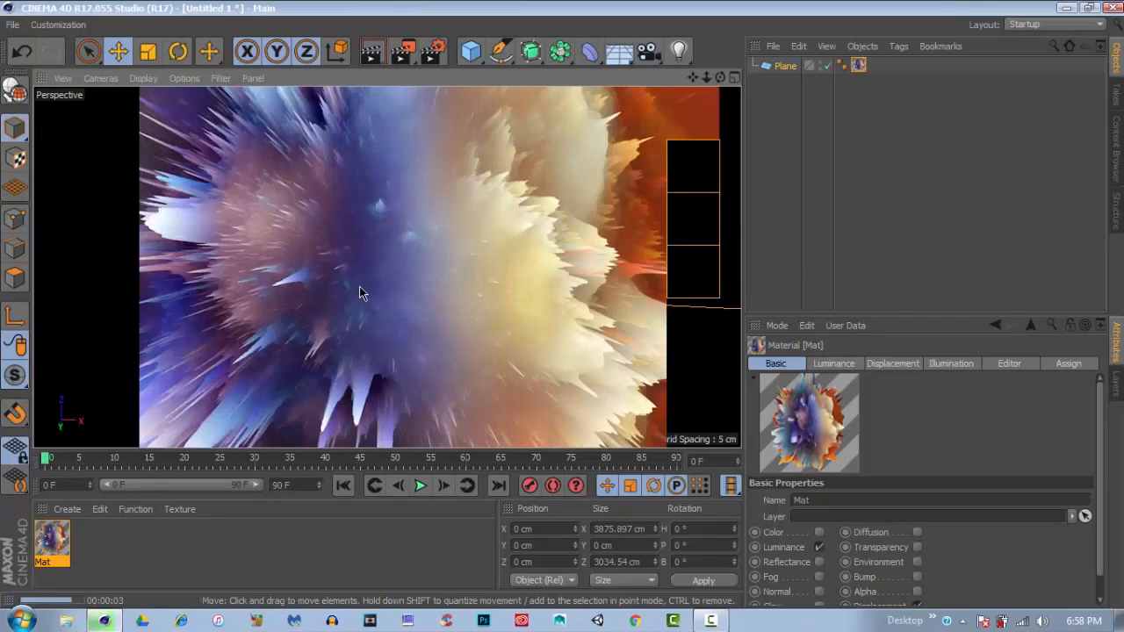
click(281, 250)
click(367, 51)
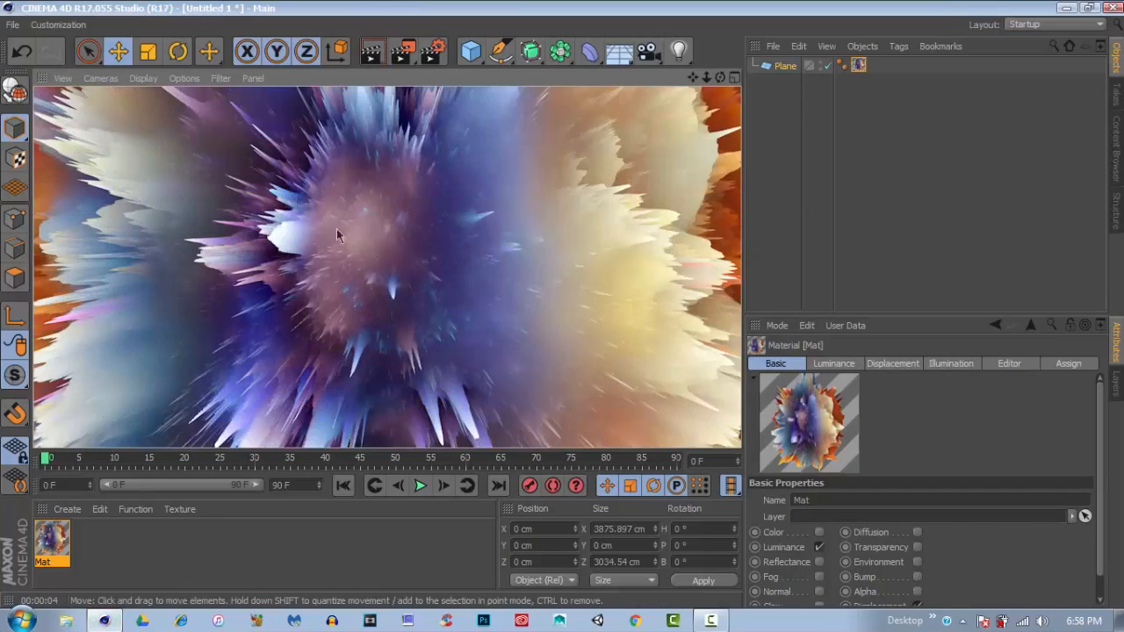
click(441, 243)
alt+drag(474, 227, 422, 193)
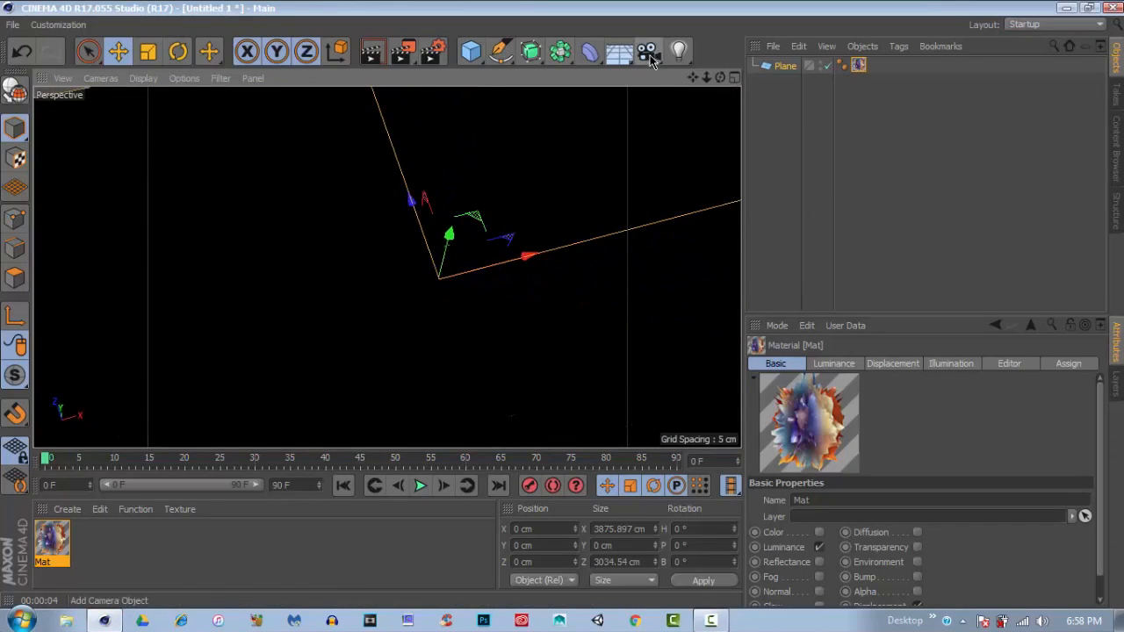
Step: Switch to the Standard layout and add a MoText object with the text "SPR"
click(1047, 26)
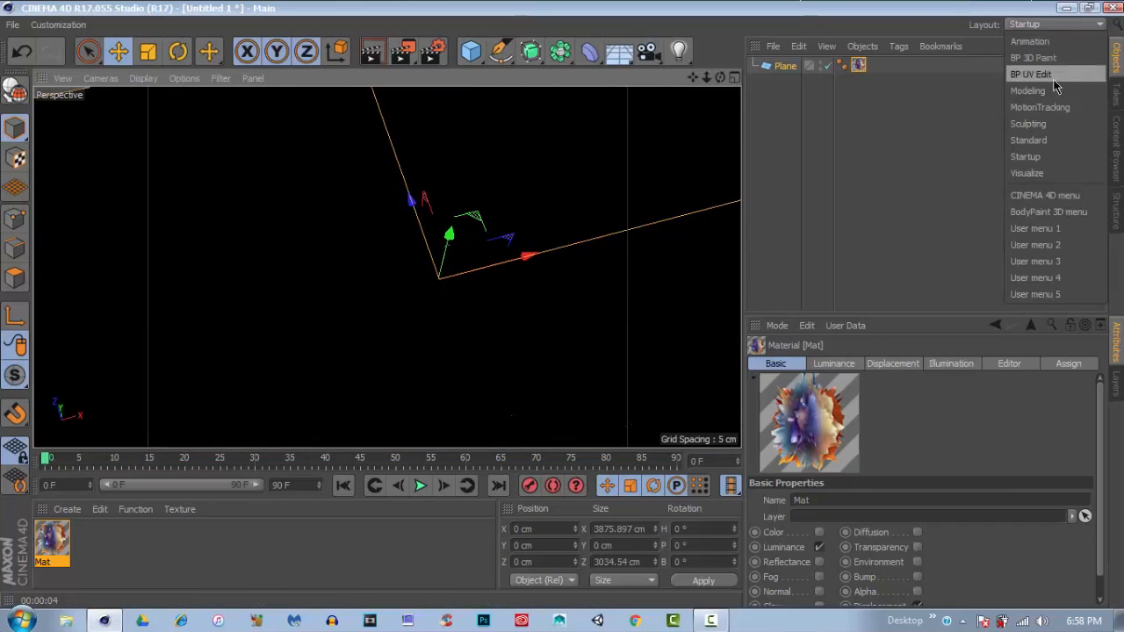
click(1047, 138)
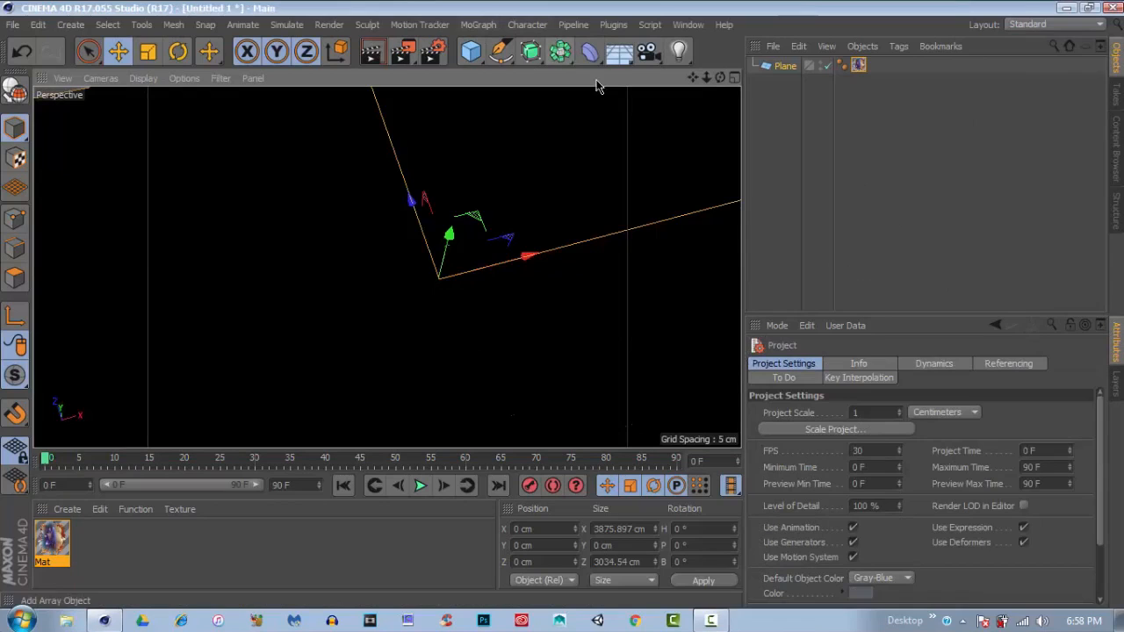
click(479, 24)
click(498, 215)
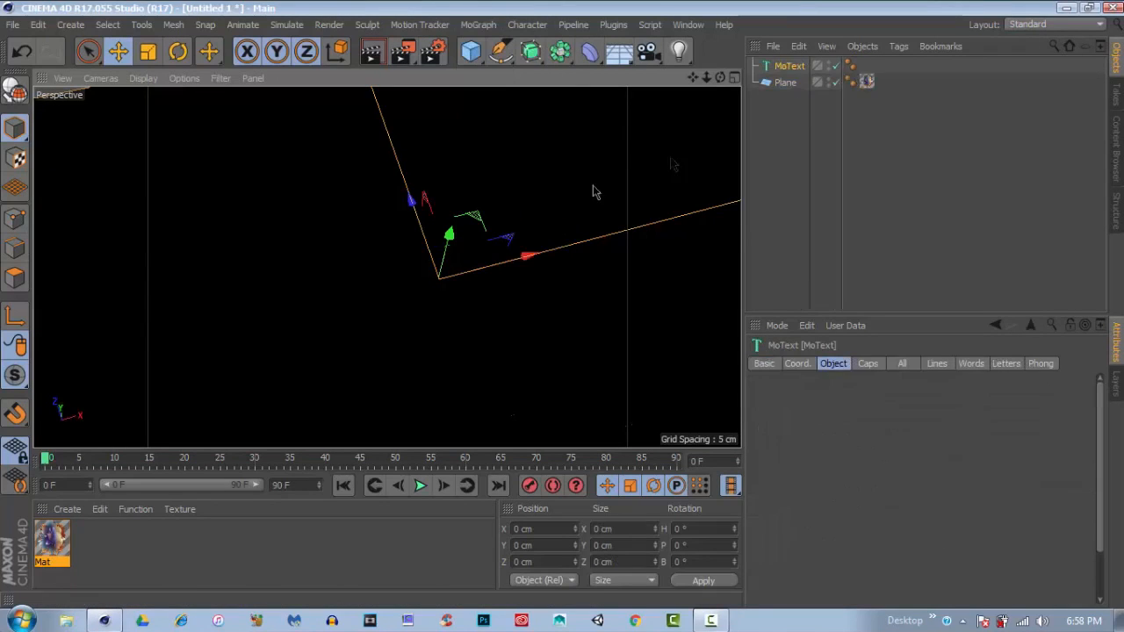
double_click(838, 443)
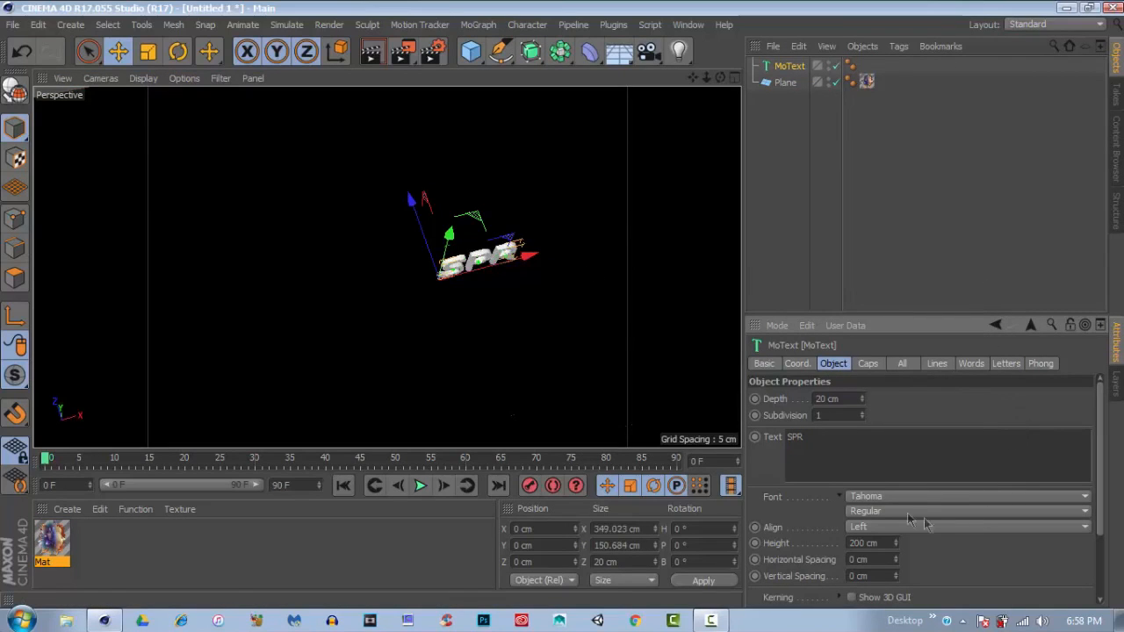
Step: Change the MoText's font to Bebas and check the lettering from the front
alt+drag(565, 276, 524, 155)
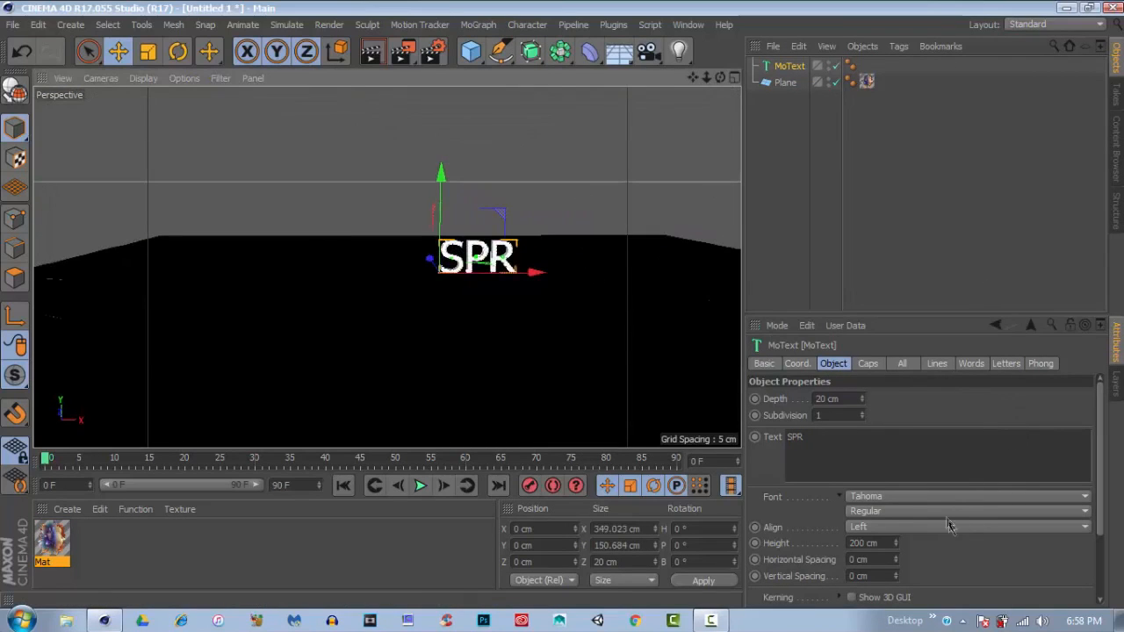
click(933, 495)
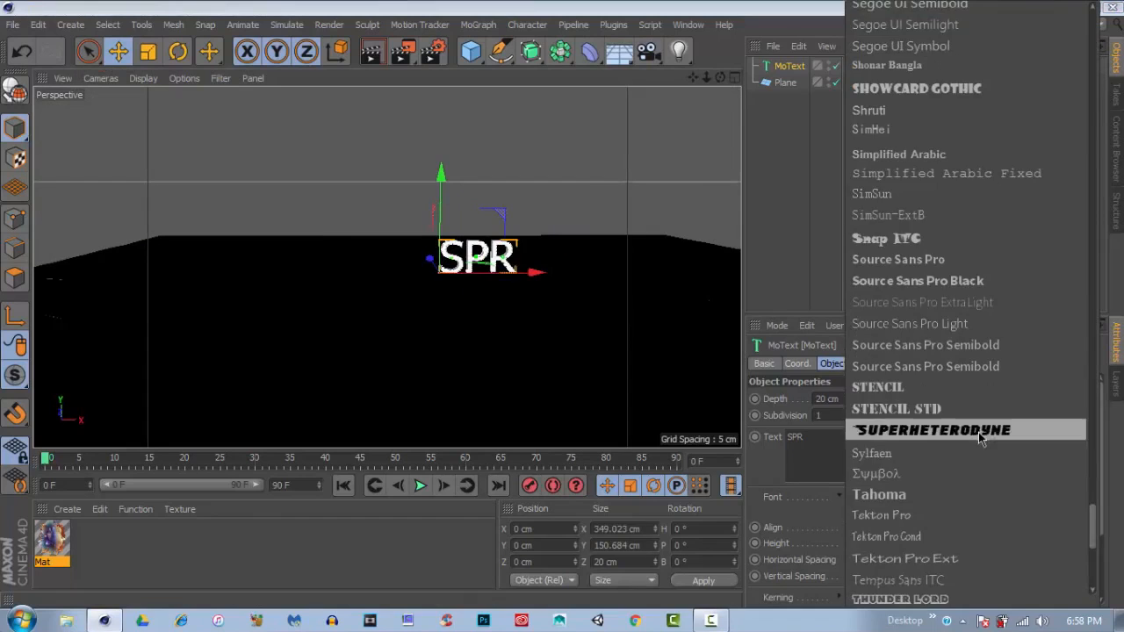
scroll(968, 310, up, 15)
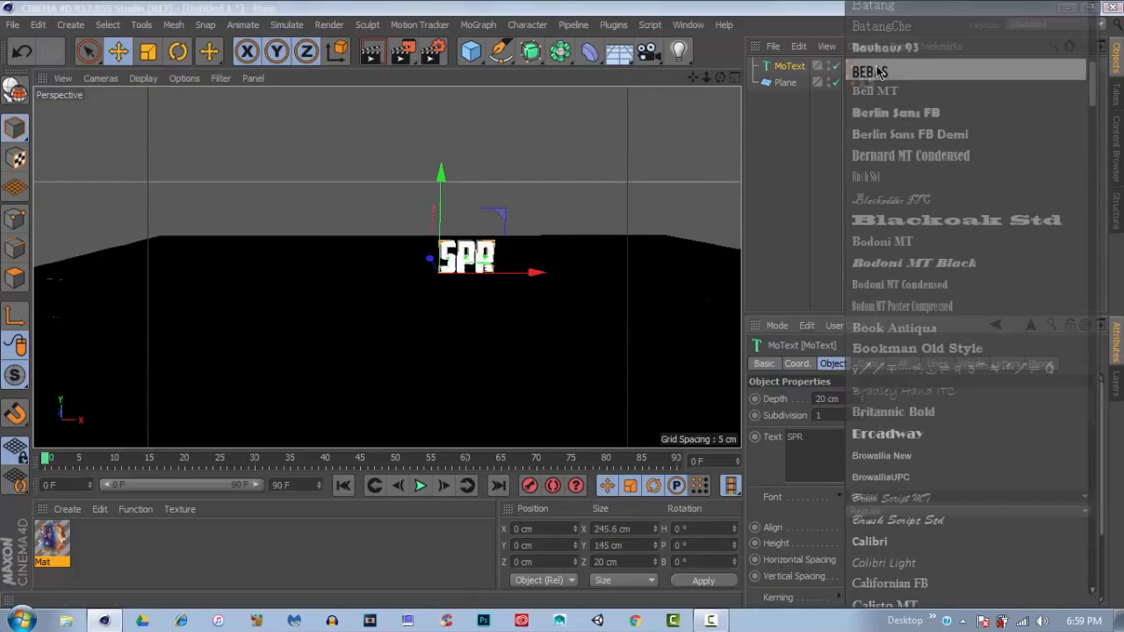
click(894, 72)
scroll(496, 290, up, 5)
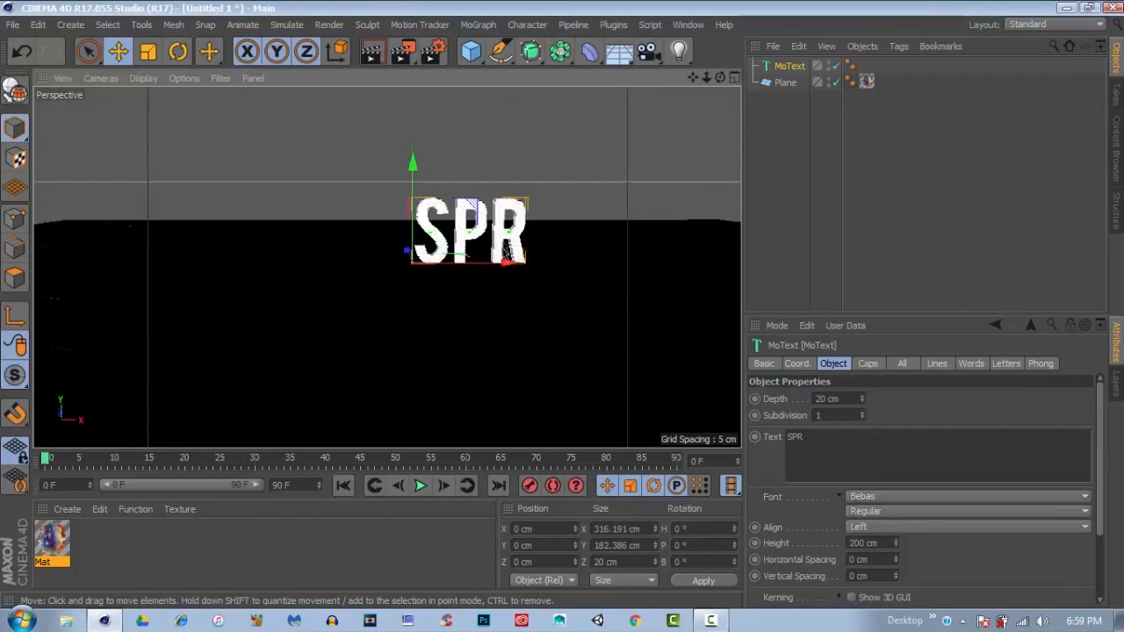
scroll(469, 251, down, 6)
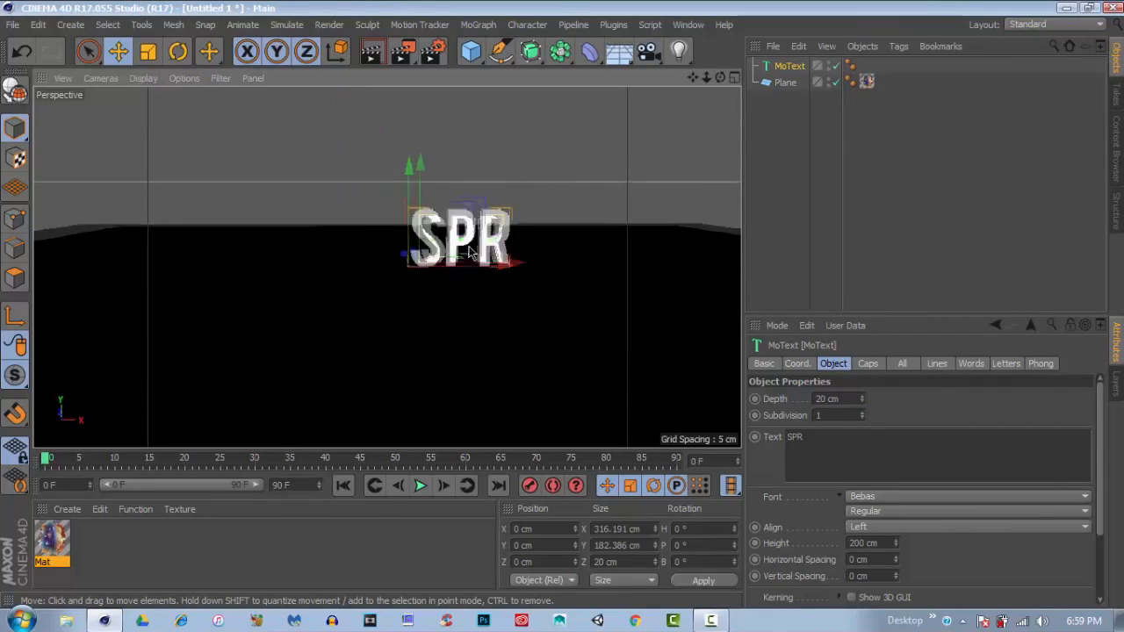
Step: Set the MoText's depth to 40 cm and its alignment to Middle
drag(861, 400, 861, 391)
alt+drag(578, 257, 555, 355)
drag(864, 399, 864, 396)
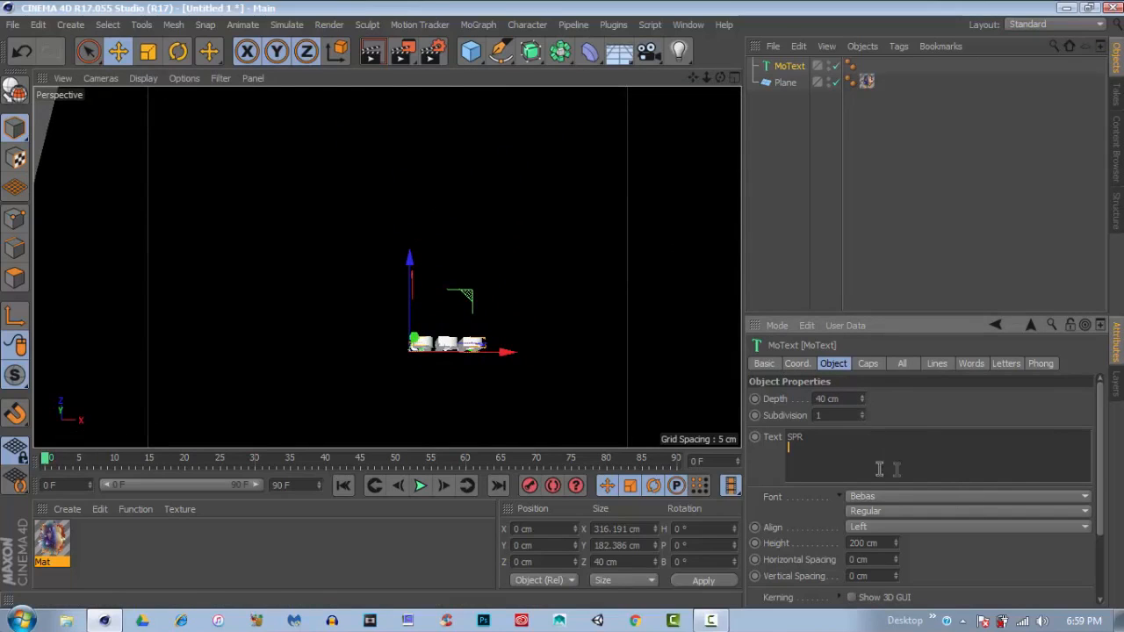
click(843, 527)
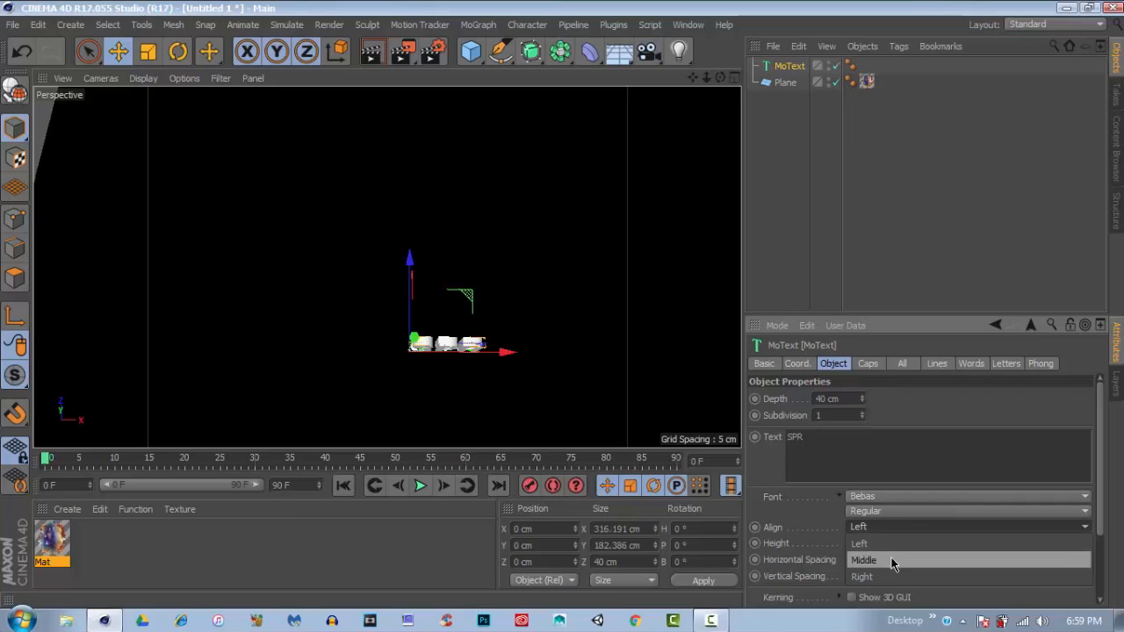
click(888, 560)
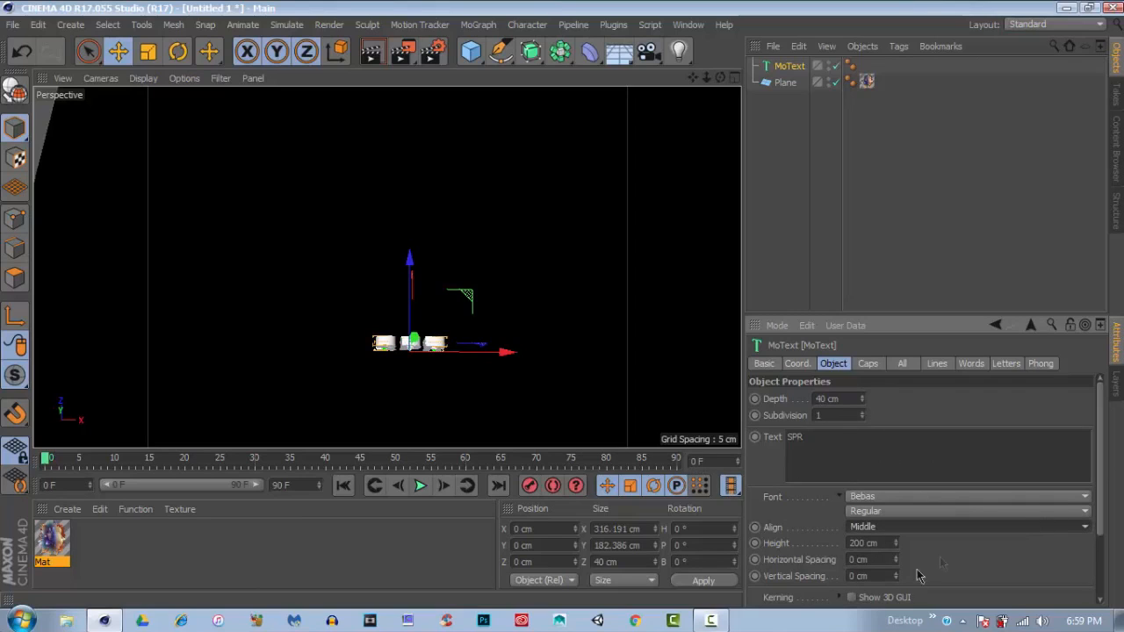
Step: Widen the MoText's horizontal spacing and increase its height, making the lettering about 652 cm wide and 326 cm high
click(895, 558)
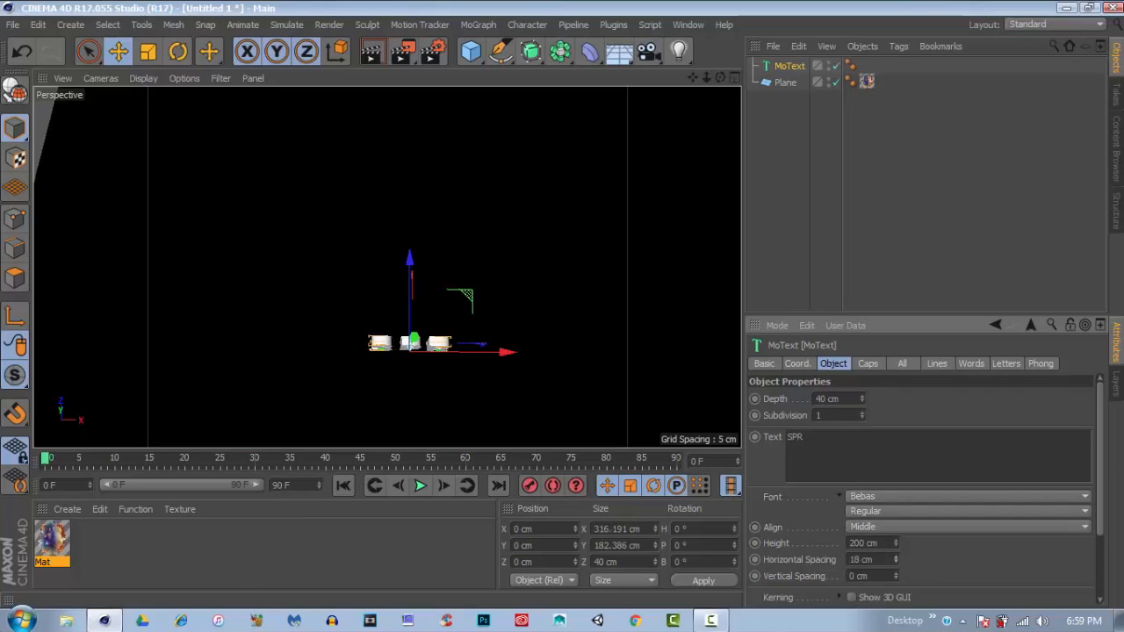
drag(896, 560, 896, 557)
alt+drag(516, 346, 521, 225)
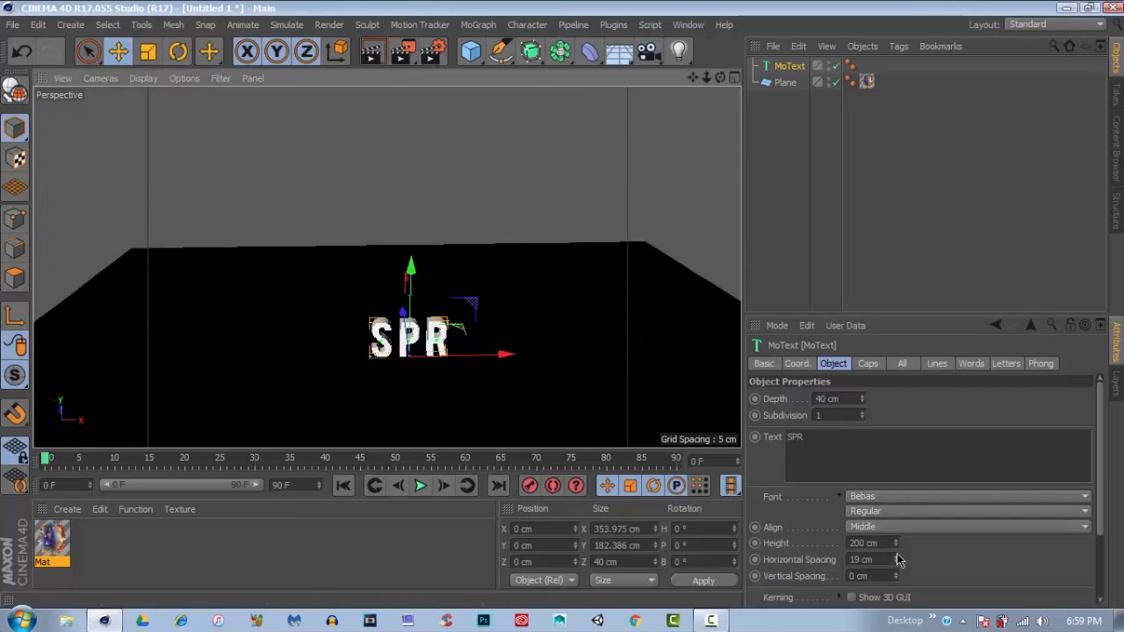
drag(897, 544, 897, 506)
mouse_move(896, 559)
mouse_down()
mouse_move(897, 548)
mouse_move(897, 560)
mouse_up()
Step: Rotate the MoText object to a pitch of -90° so it lies flat over the plane
alt+drag(563, 324, 509, 281)
click(19, 133)
click(185, 56)
alt+drag(550, 374, 594, 325)
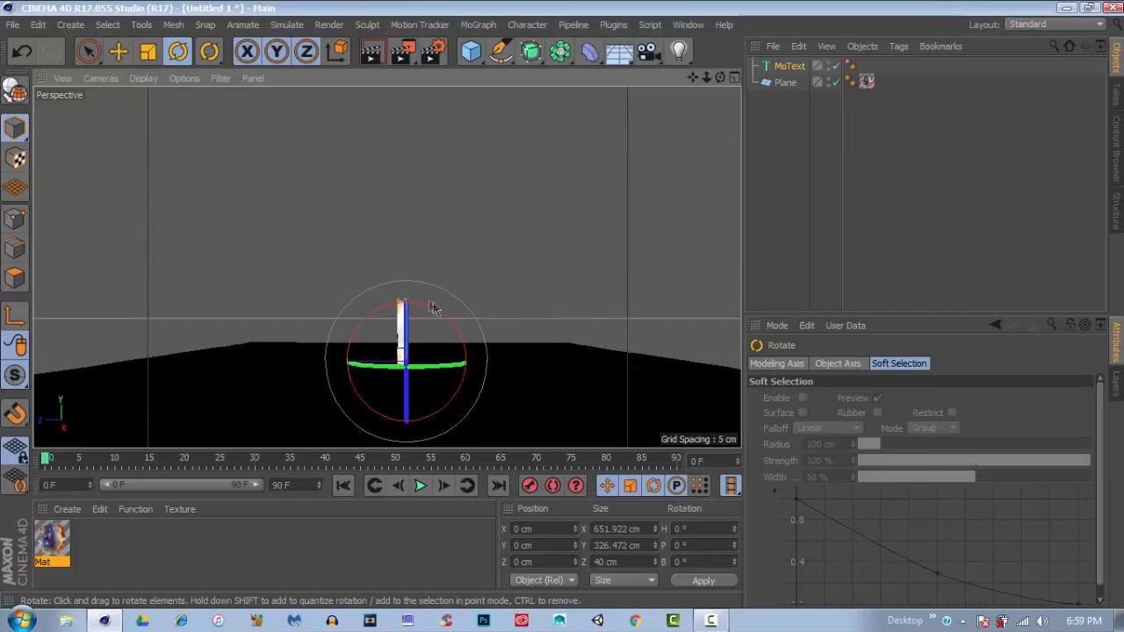
drag(437, 318, 351, 332)
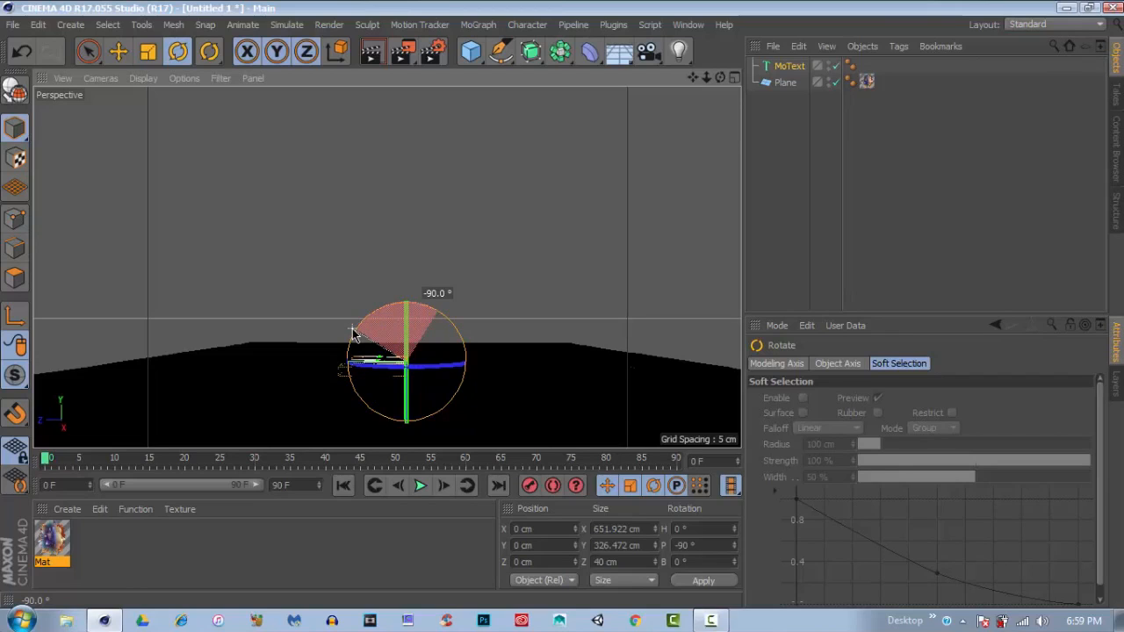
drag(351, 332, 352, 334)
Step: Move the MoText above the plane to about X -59 cm, Y 76 cm, Z -334 cm
alt+drag(526, 301, 443, 225)
scroll(448, 230, up, 1)
scroll(600, 169, down, 2)
key(e)
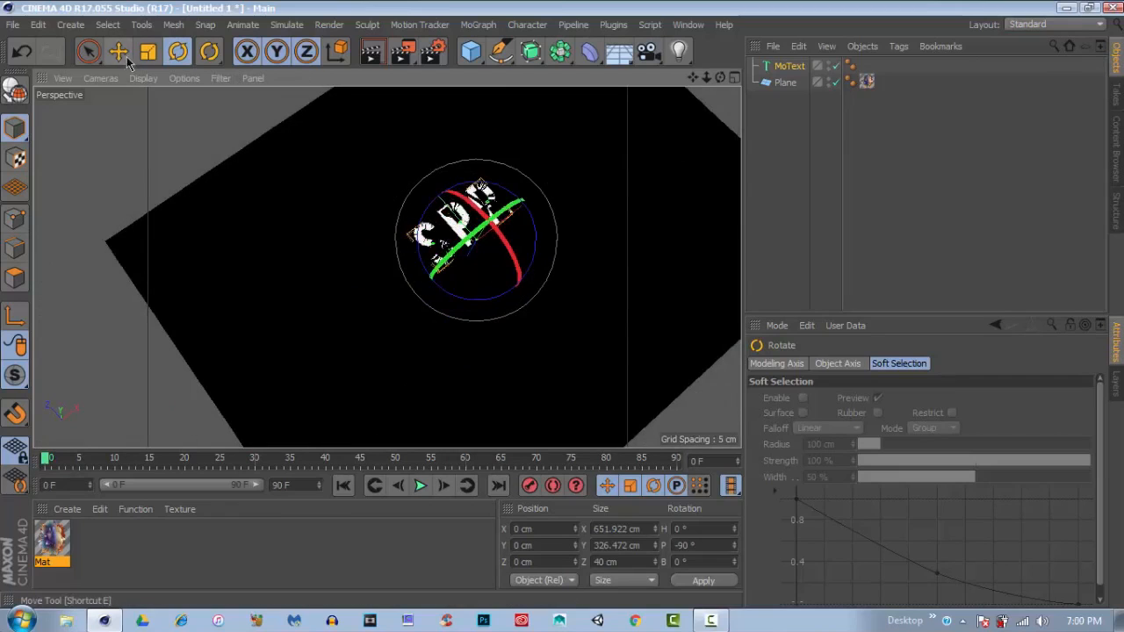
mouse_move(510, 213)
alt+mouse_down()
mouse_move(626, 131)
mouse_move(632, 100)
mouse_move(484, 294)
mouse_move(492, 224)
alt+mouse_up()
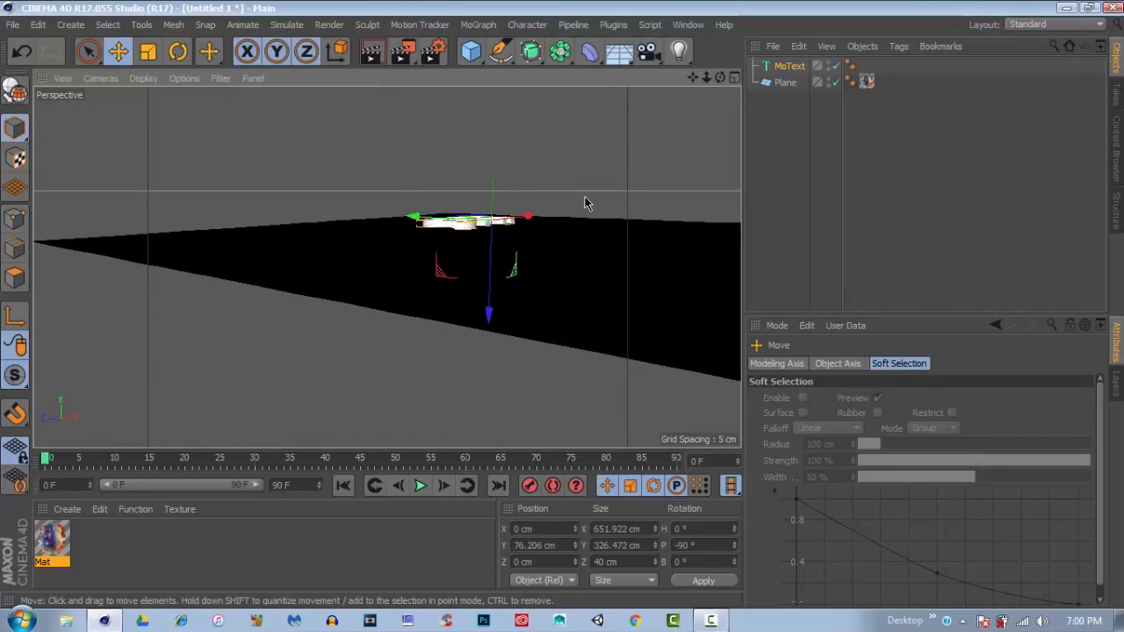
alt+drag(585, 201, 554, 318)
drag(422, 237, 496, 193)
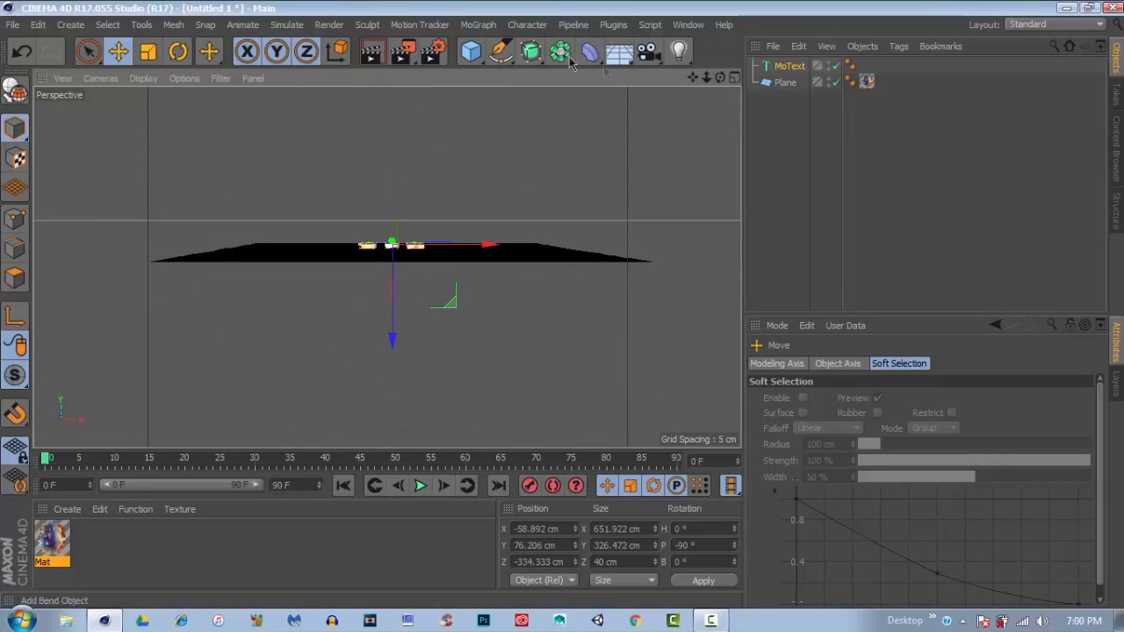
Step: Add a camera object to the scene and zoom out to see it beside the plane
drag(648, 51, 707, 72)
alt+drag(579, 132, 364, 205)
scroll(539, 205, down, 5)
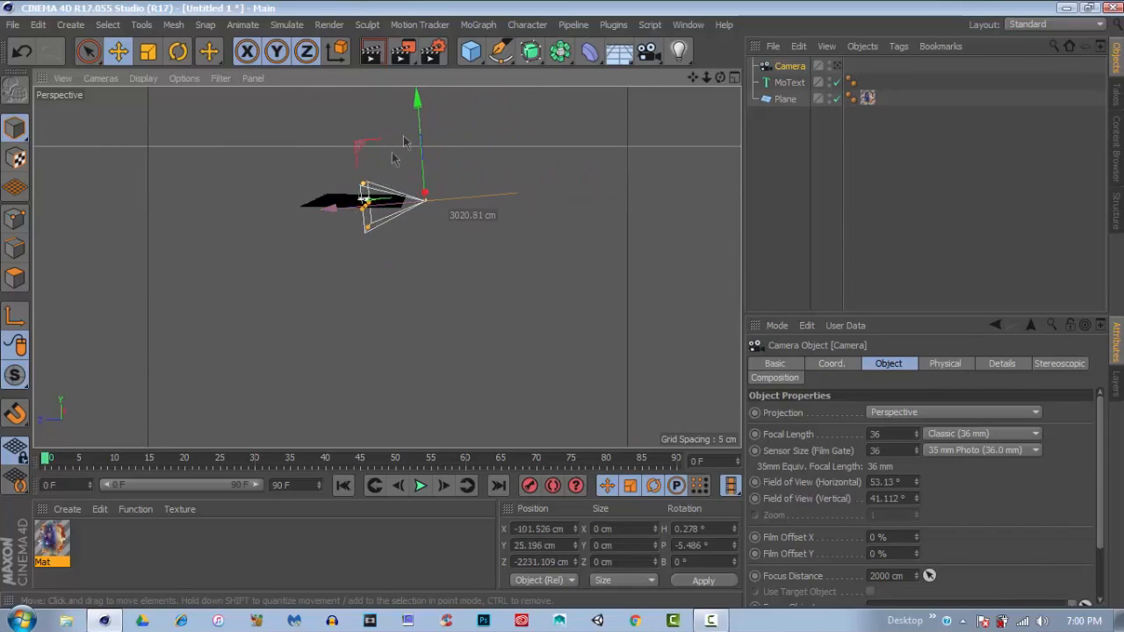
Step: Reset the camera's position to 0 cm on the X, Y and Z axes
drag(421, 121, 420, 72)
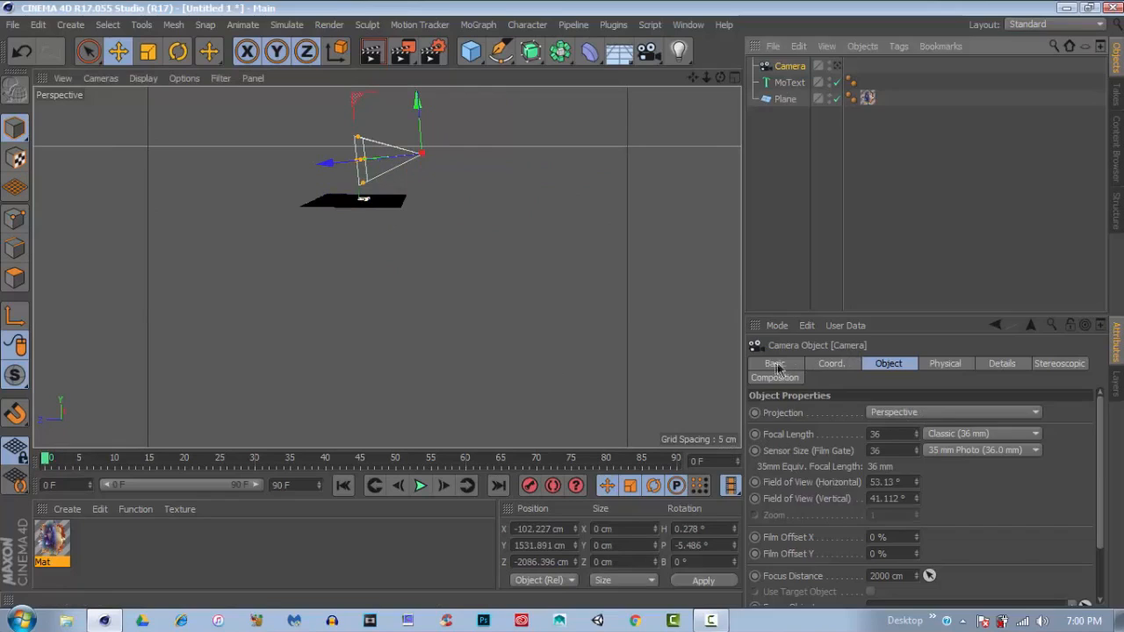
click(830, 363)
double_click(826, 413)
text(0)
key(Return)
double_click(819, 430)
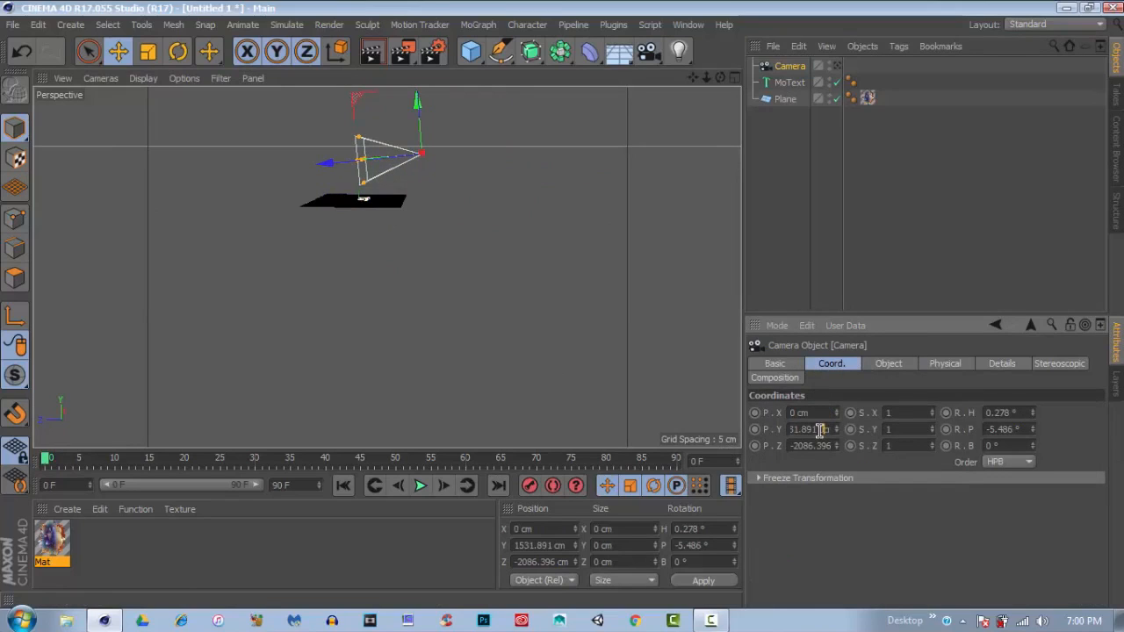
text(0)
key(Return)
double_click(812, 446)
text(0)
click(963, 477)
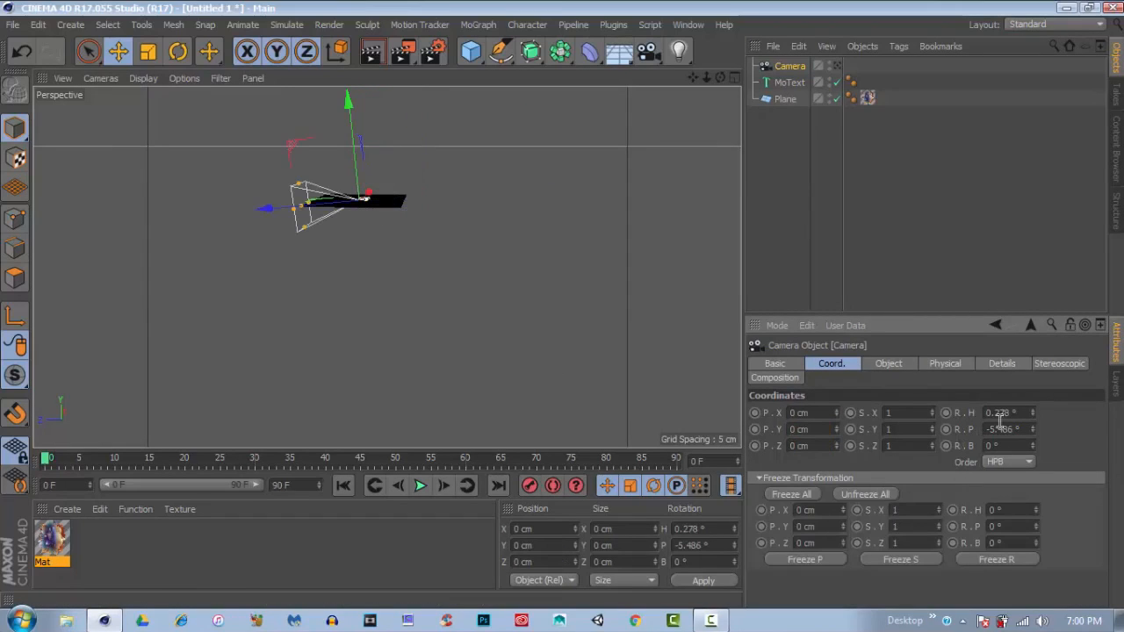
Step: Reset the camera's heading and pitch rotation to 0°
double_click(1001, 412)
text(0)
double_click(1001, 429)
text(0)
key(Return)
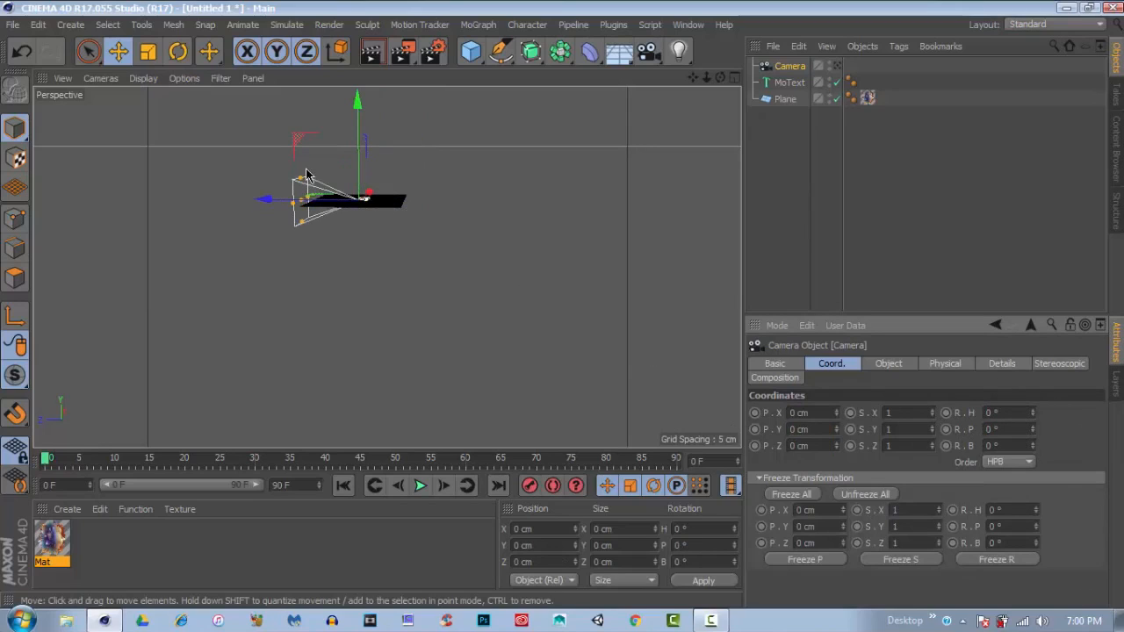
Step: Set the MoText object's X and Z positions to 0 cm, then deselect it
click(788, 82)
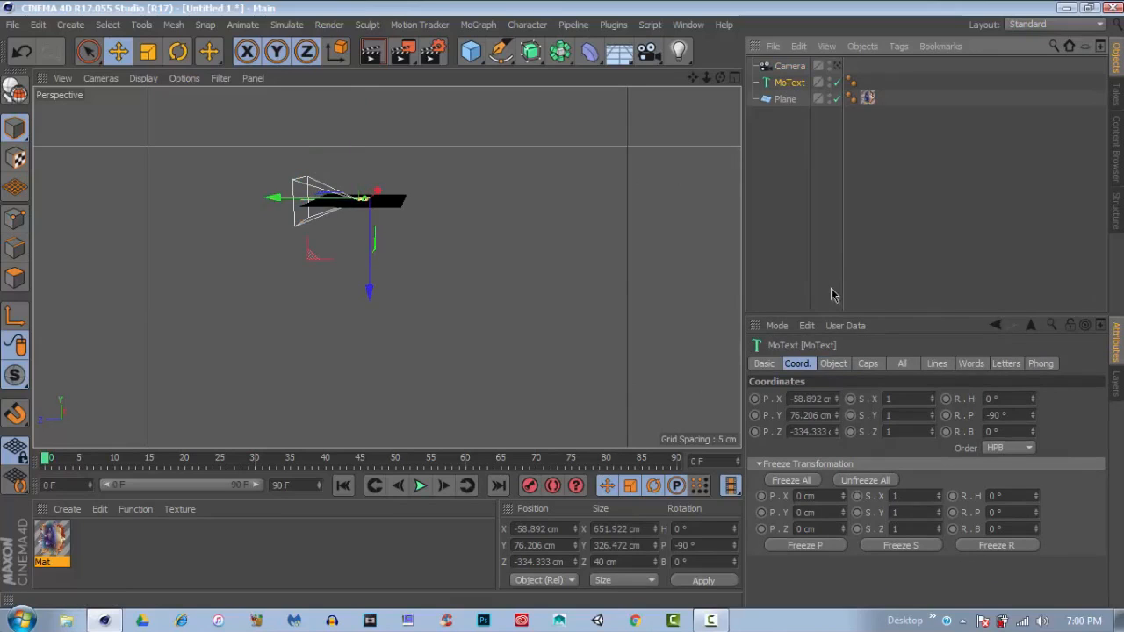
double_click(821, 399)
text(0)
double_click(817, 432)
text(0)
click(955, 268)
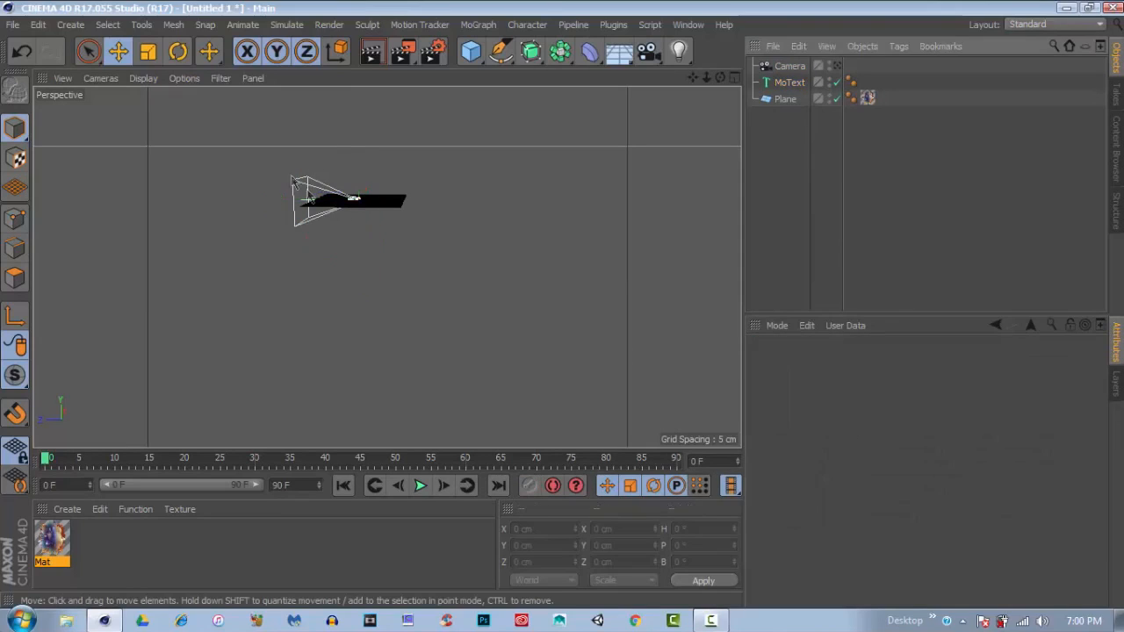
Step: Raise the camera straight above the lettering to a height of about 1164 cm
scroll(409, 232, up, 5)
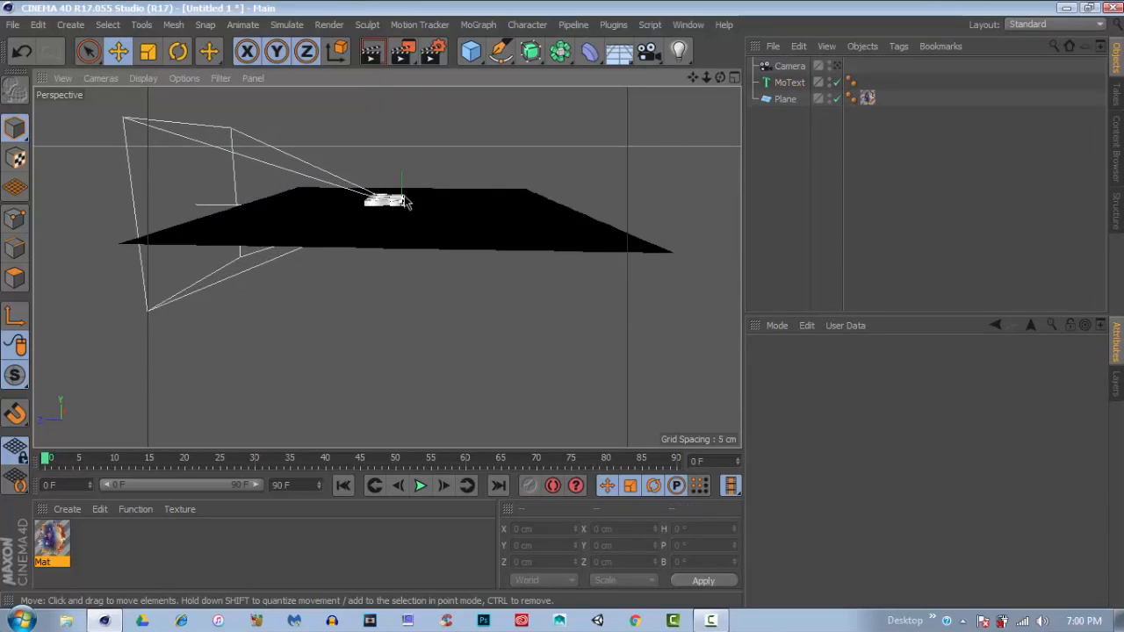
scroll(451, 225, up, 2)
alt+drag(387, 249, 389, 281)
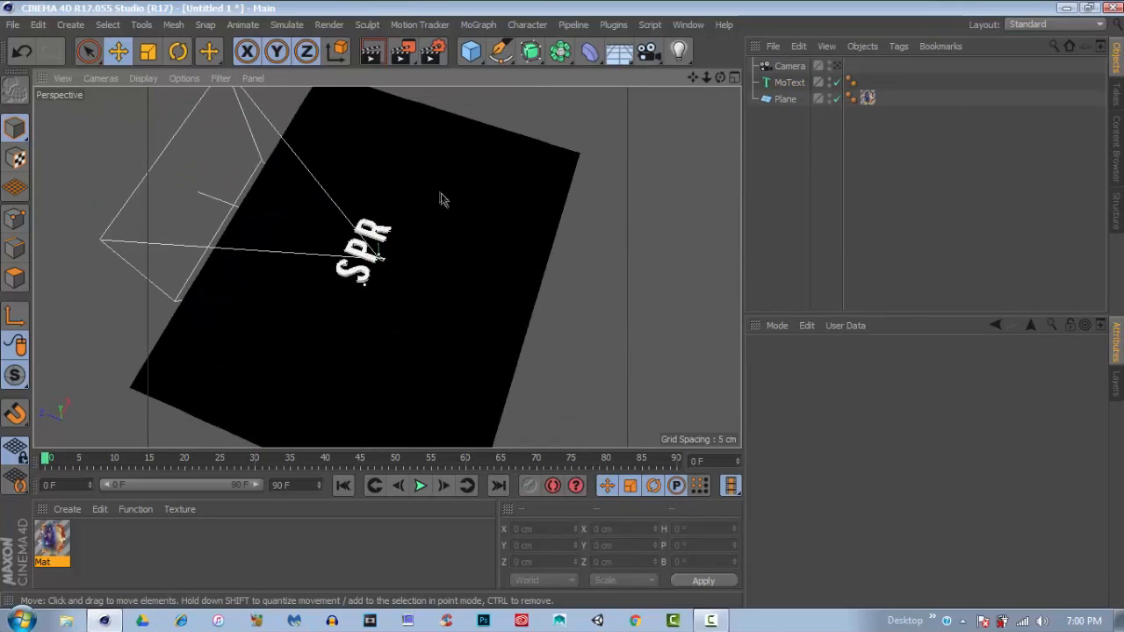
click(790, 67)
mouse_move(296, 233)
mouse_down()
mouse_move(312, 230)
mouse_move(285, 227)
mouse_up()
key(ctrl+z)
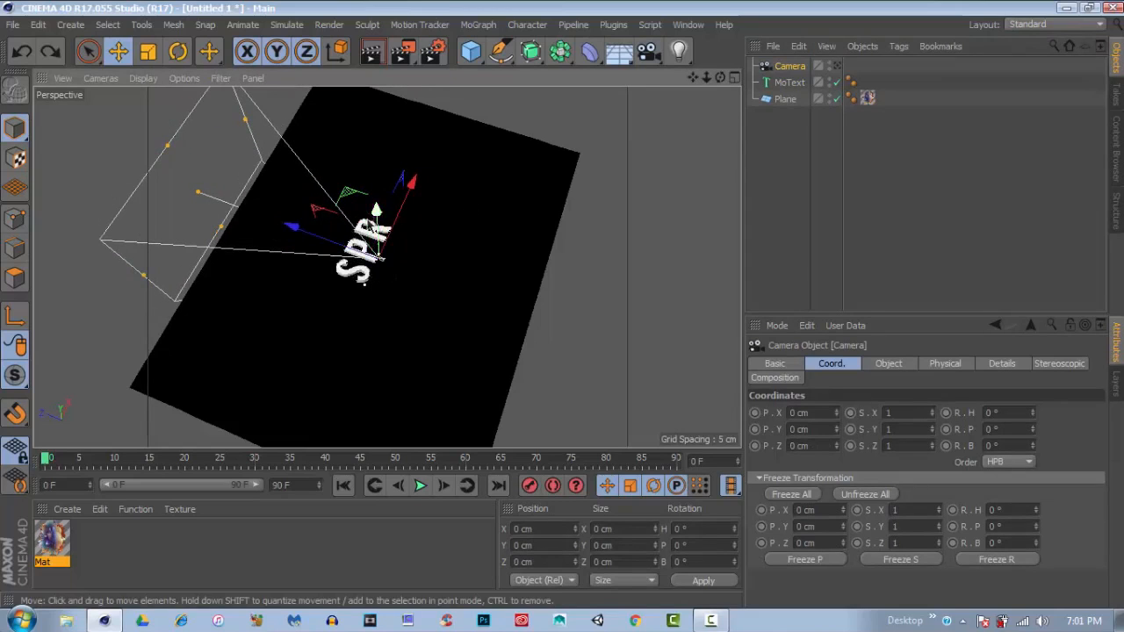
drag(376, 211, 373, 144)
alt+drag(540, 172, 587, 132)
Step: Try a pitch of 90° on the camera and check which way it points
click(1007, 430)
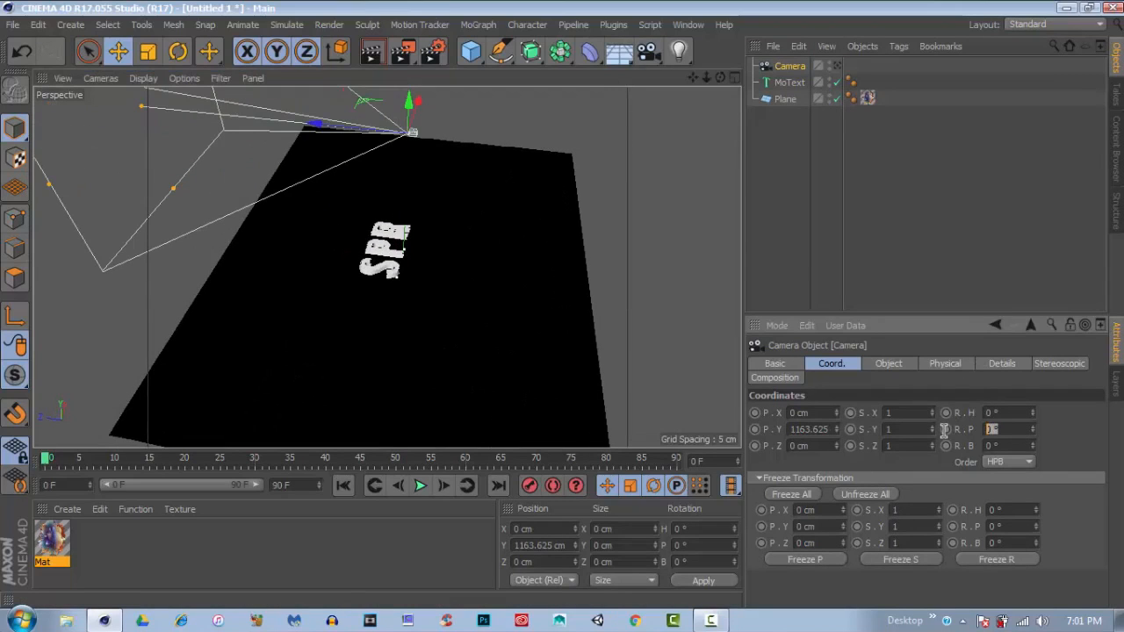
text(90)
key(Return)
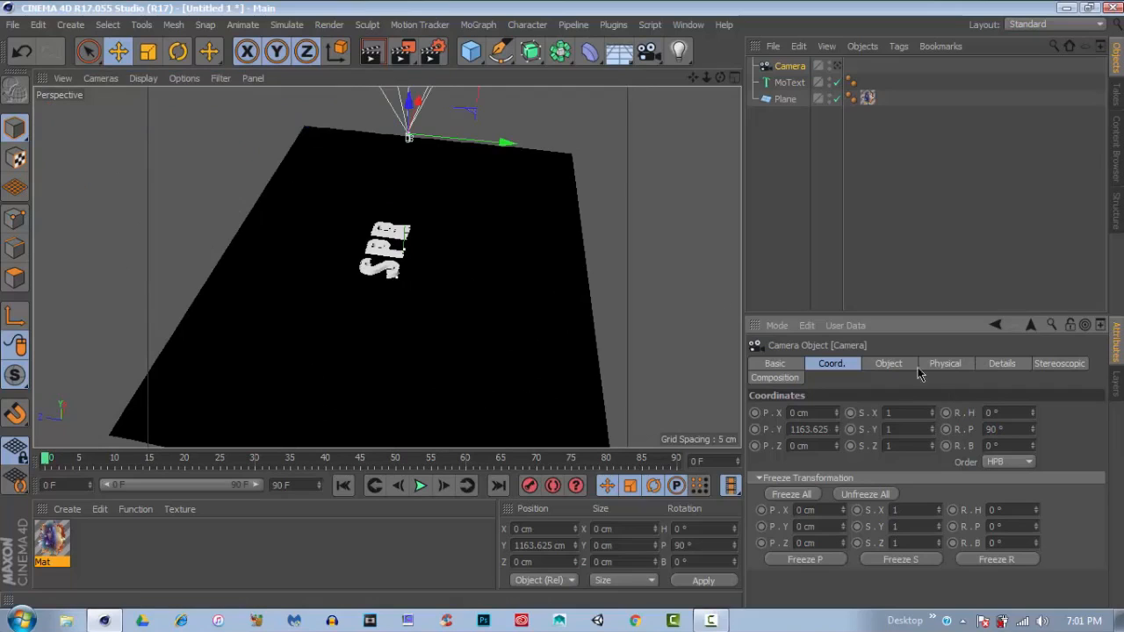
scroll(605, 274, down, 5)
alt+drag(604, 251, 644, 266)
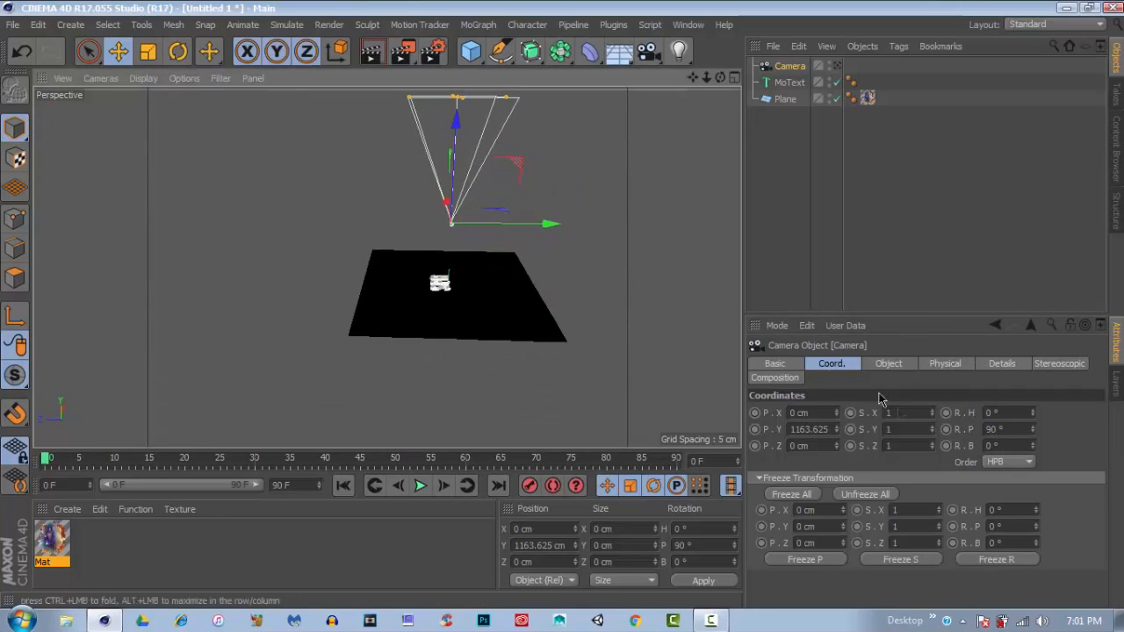
Step: Set the camera's pitch to -90° so it points down at the plane
click(1010, 430)
text(-90)
key(Return)
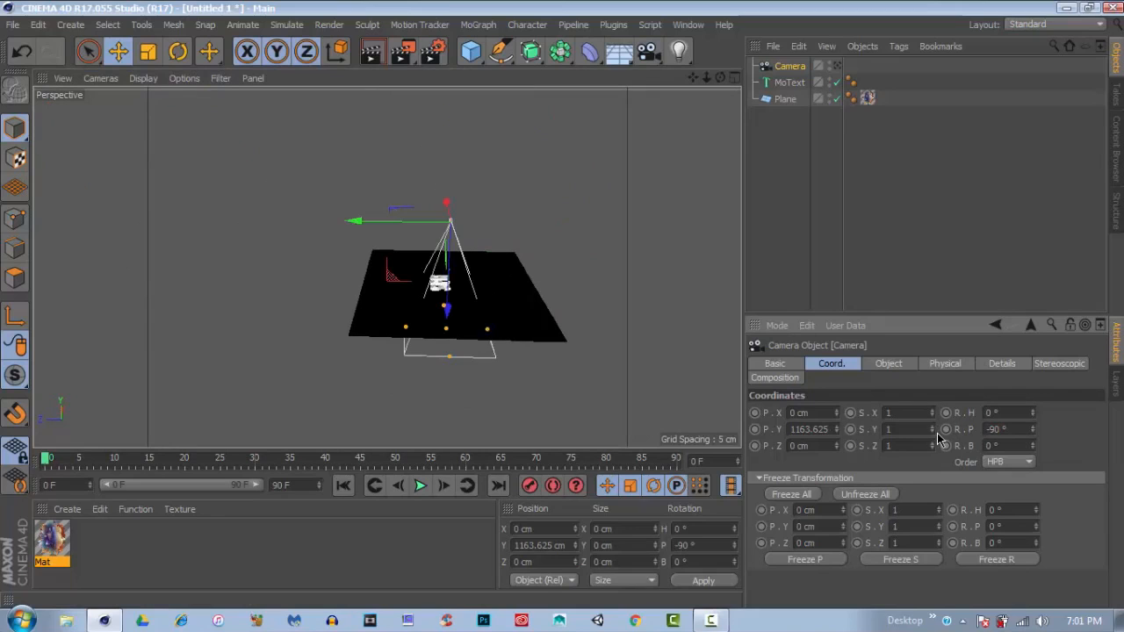
scroll(494, 311, up, 5)
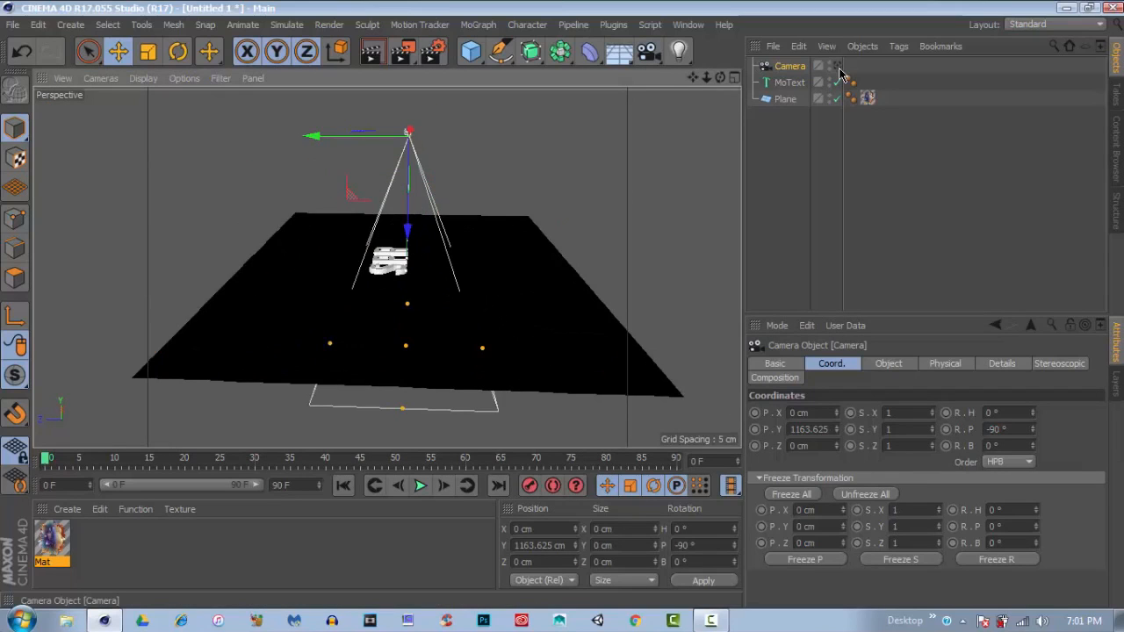
Step: Look through the camera and centre the lettering by moving it to X 10 cm, Y about 1159 cm, Z 128 cm
click(838, 67)
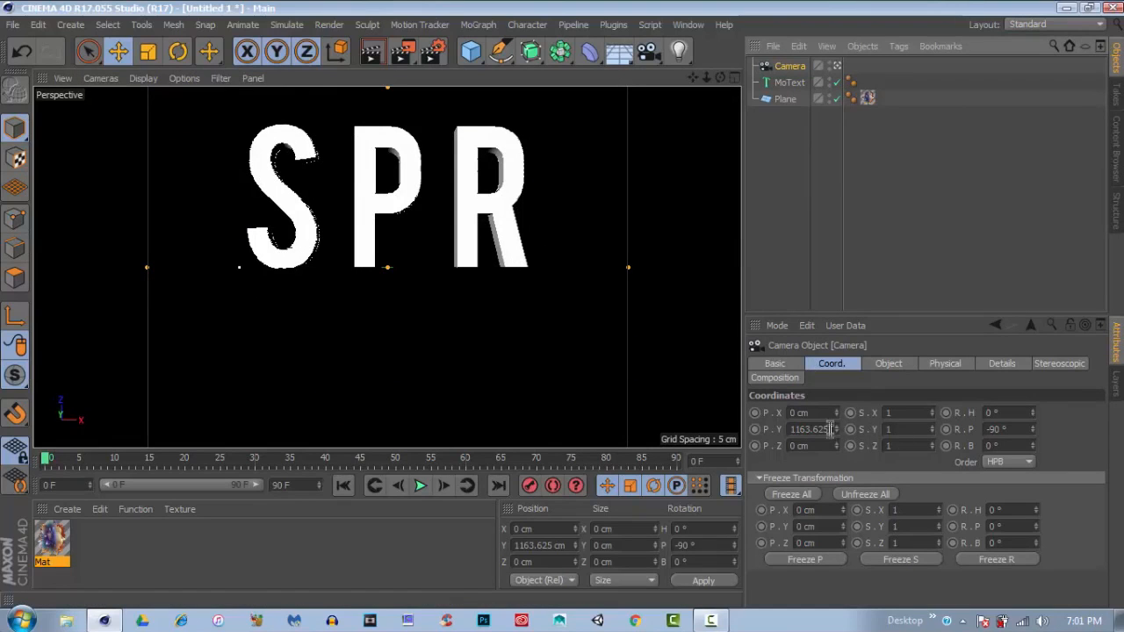
drag(836, 419, 839, 527)
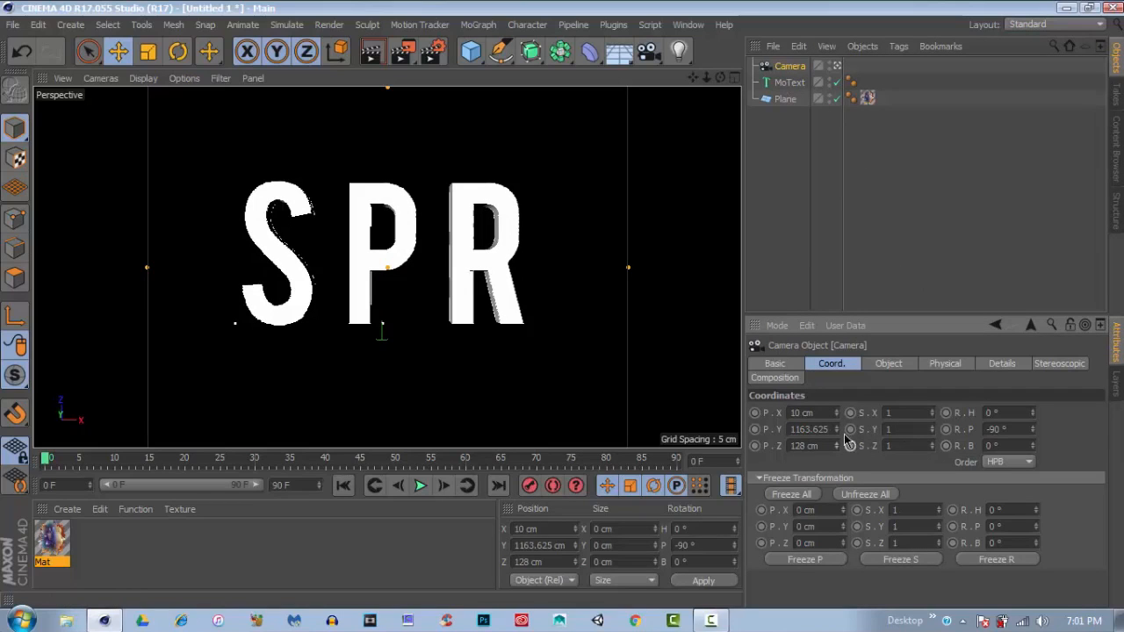
mouse_move(836, 429)
mouse_down()
mouse_move(854, 429)
mouse_move(825, 429)
mouse_move(835, 430)
mouse_up()
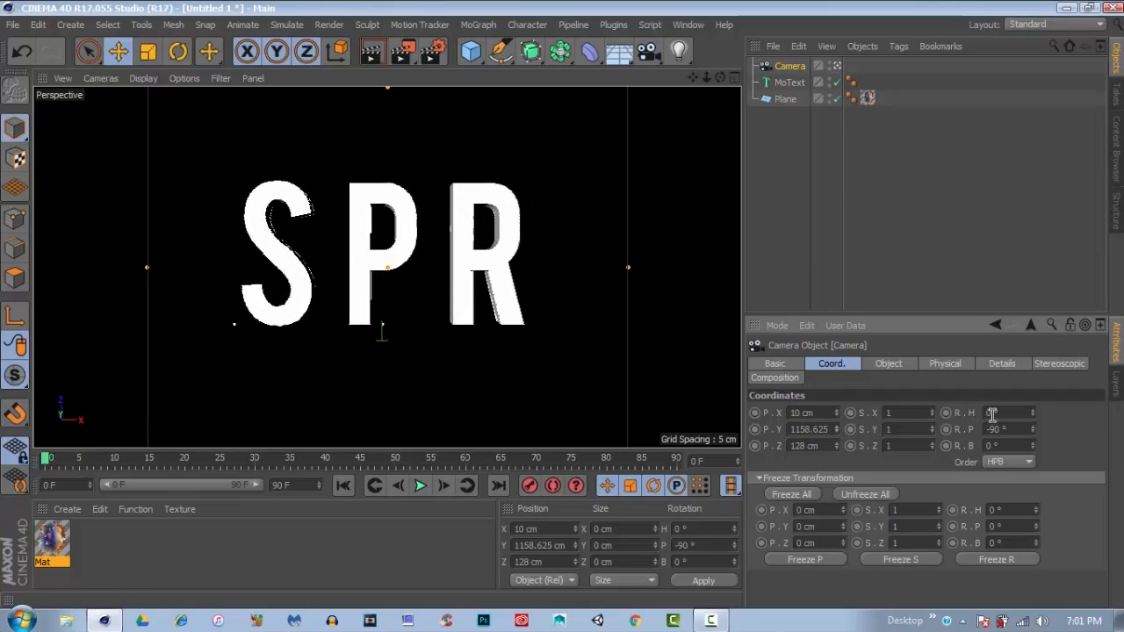
Step: Set the camera's focal length to 10 mm
click(793, 378)
click(795, 364)
click(946, 365)
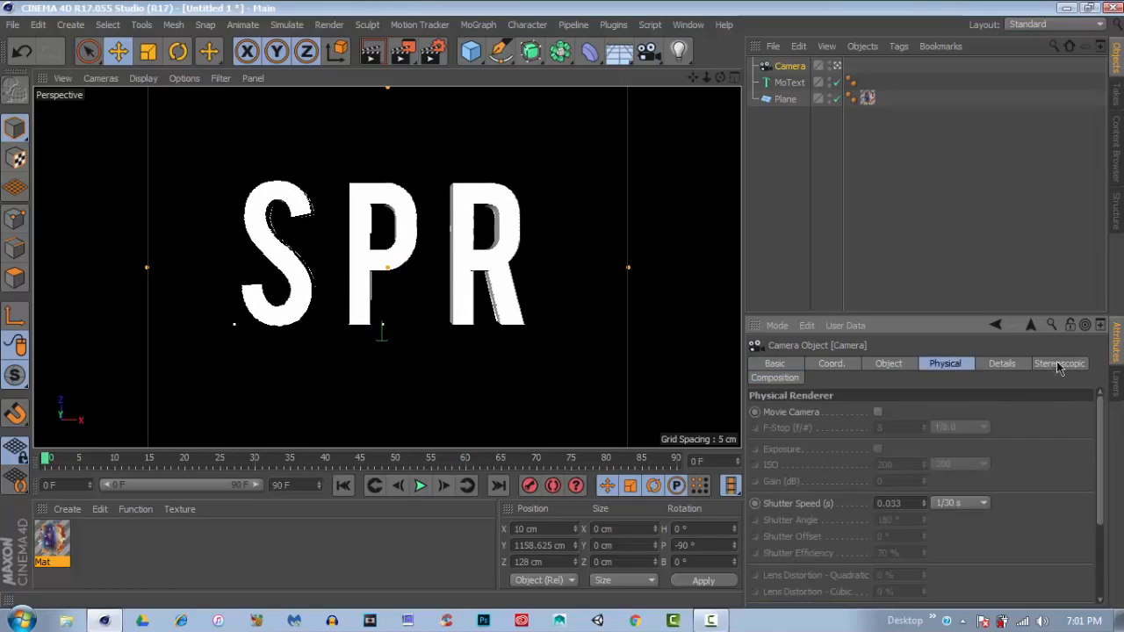
click(1057, 365)
click(843, 369)
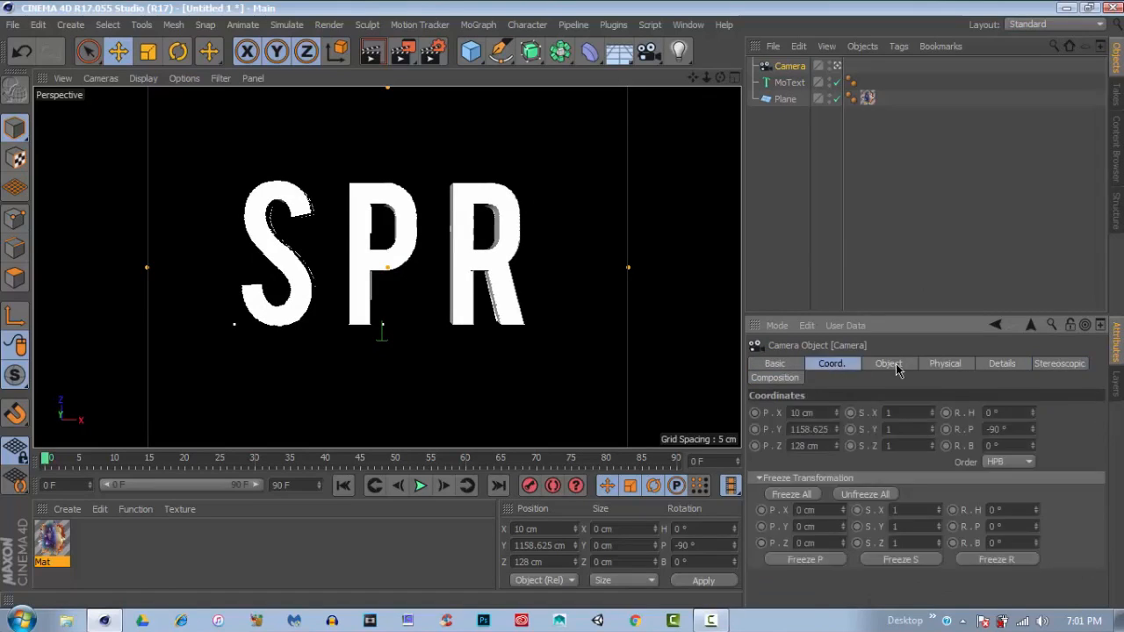
click(904, 369)
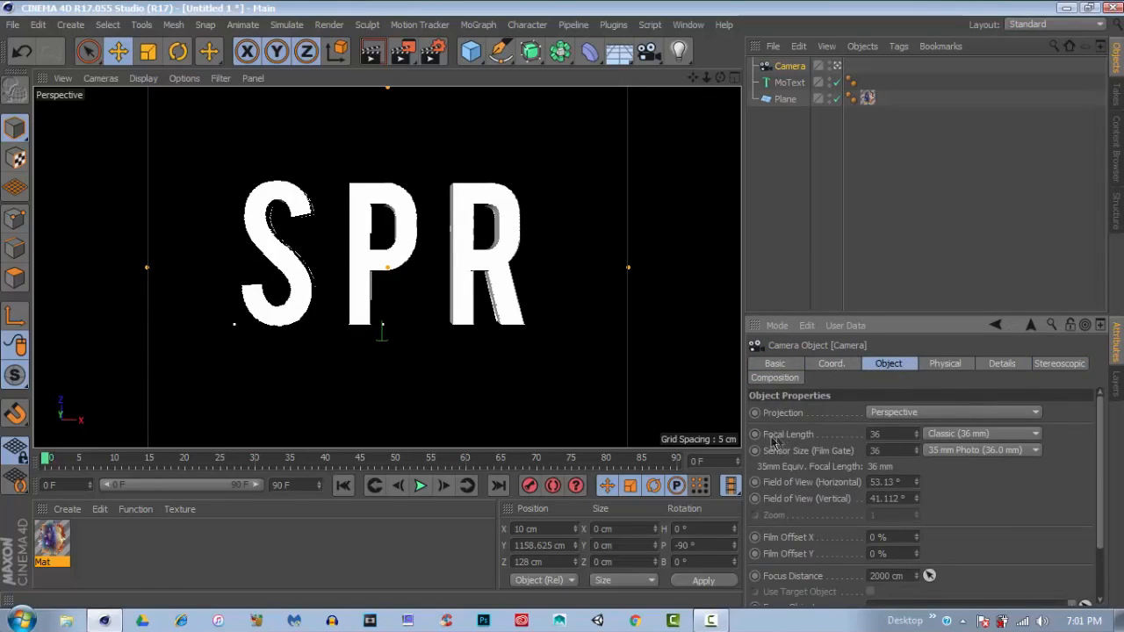
click(891, 435)
text(10)
key(Return)
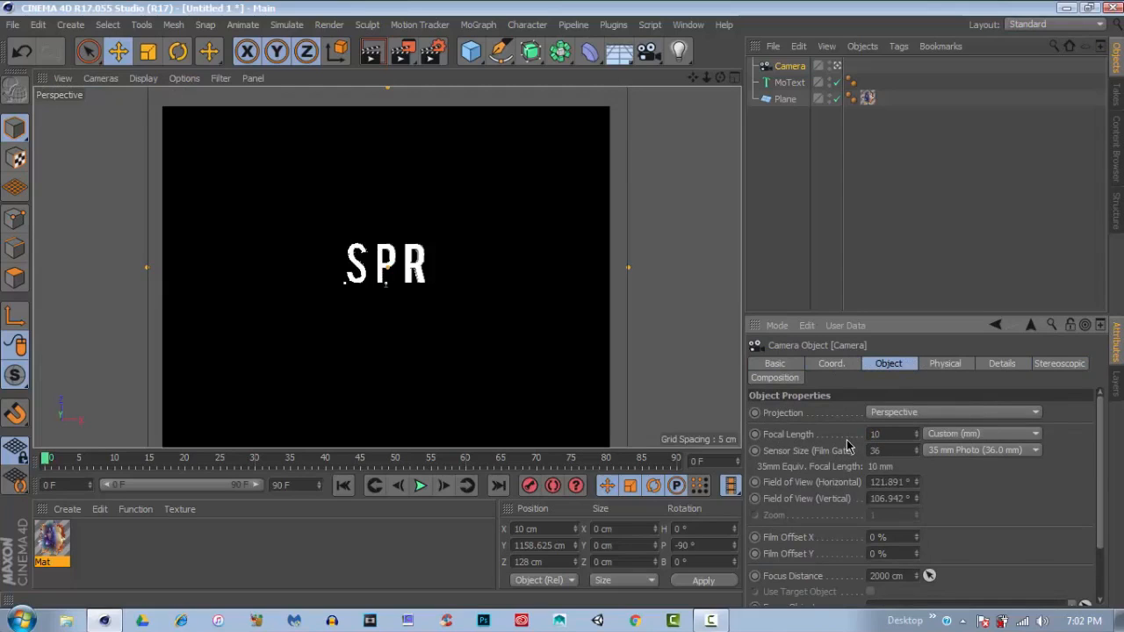
Step: Lower the camera to about 479 cm above the plane so the lettering fills more of the frame
click(833, 365)
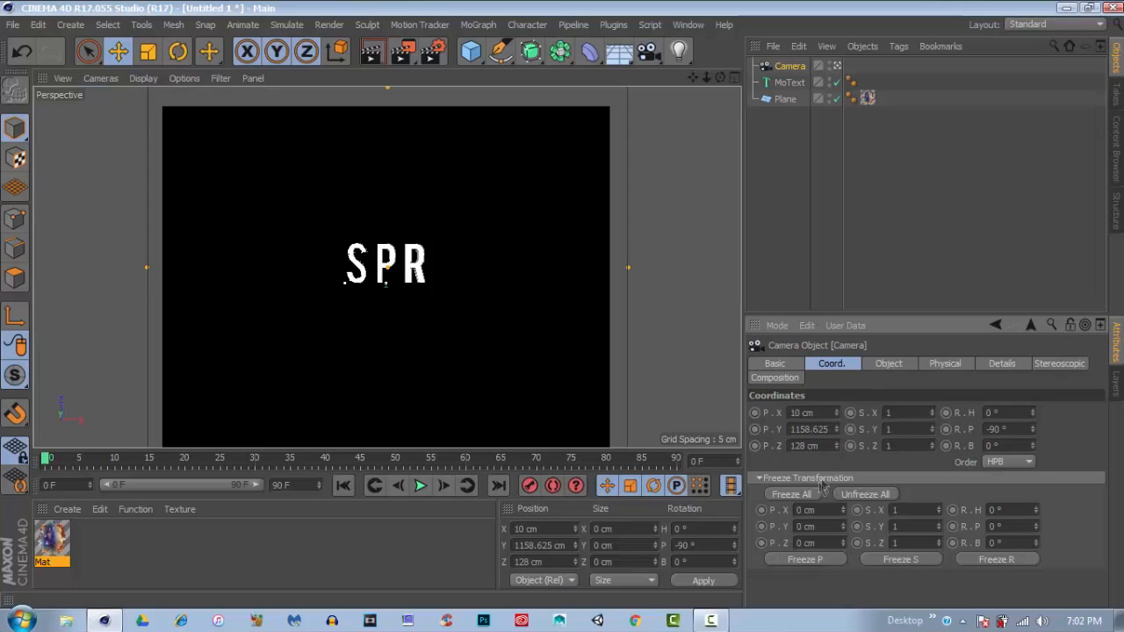
drag(836, 429, 836, 501)
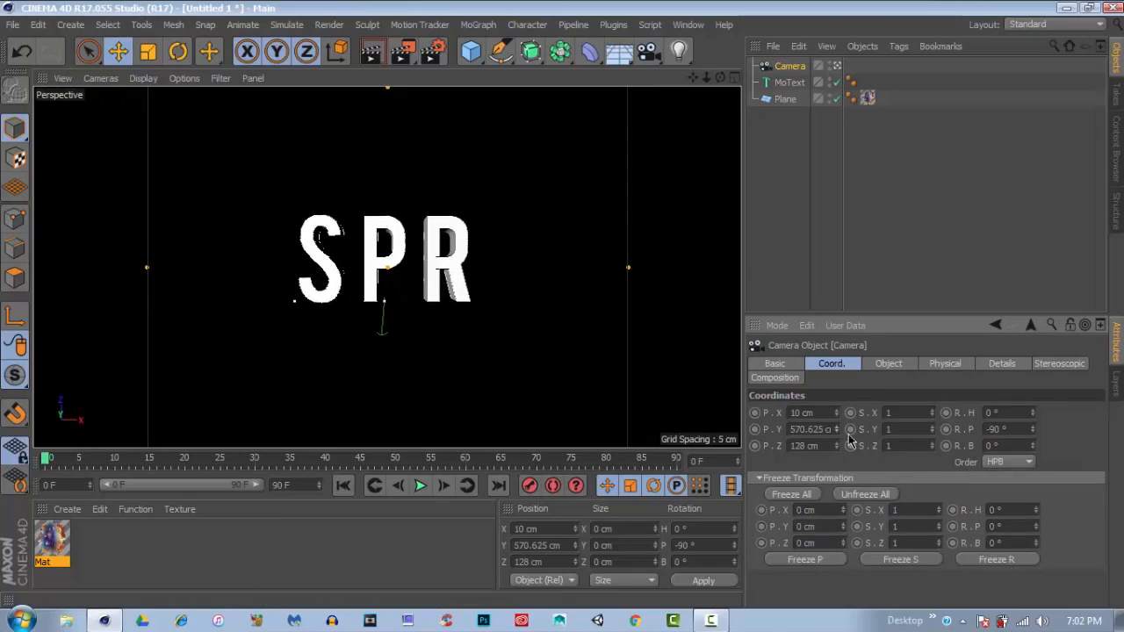
drag(839, 432, 838, 444)
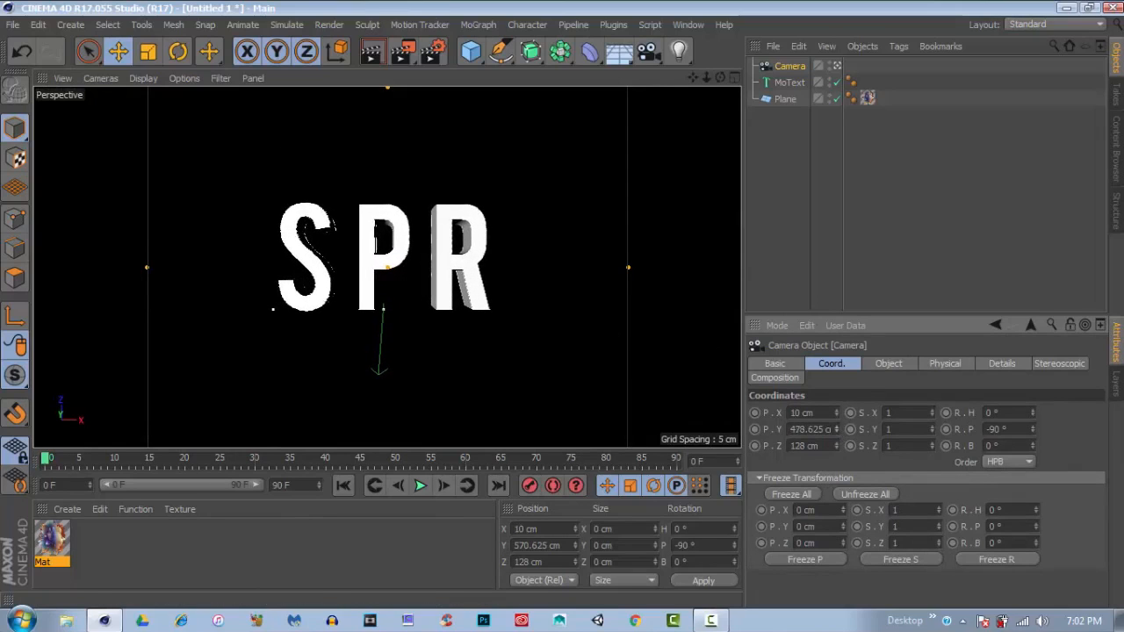
Step: Rename the nebula material as Plane
click(53, 543)
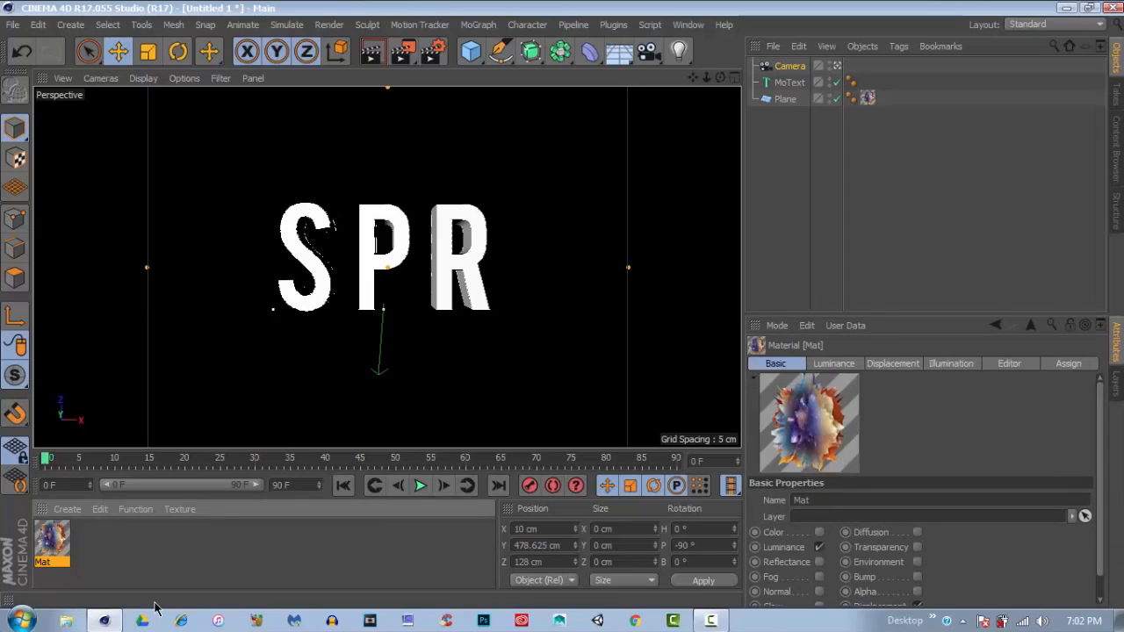
double_click(53, 543)
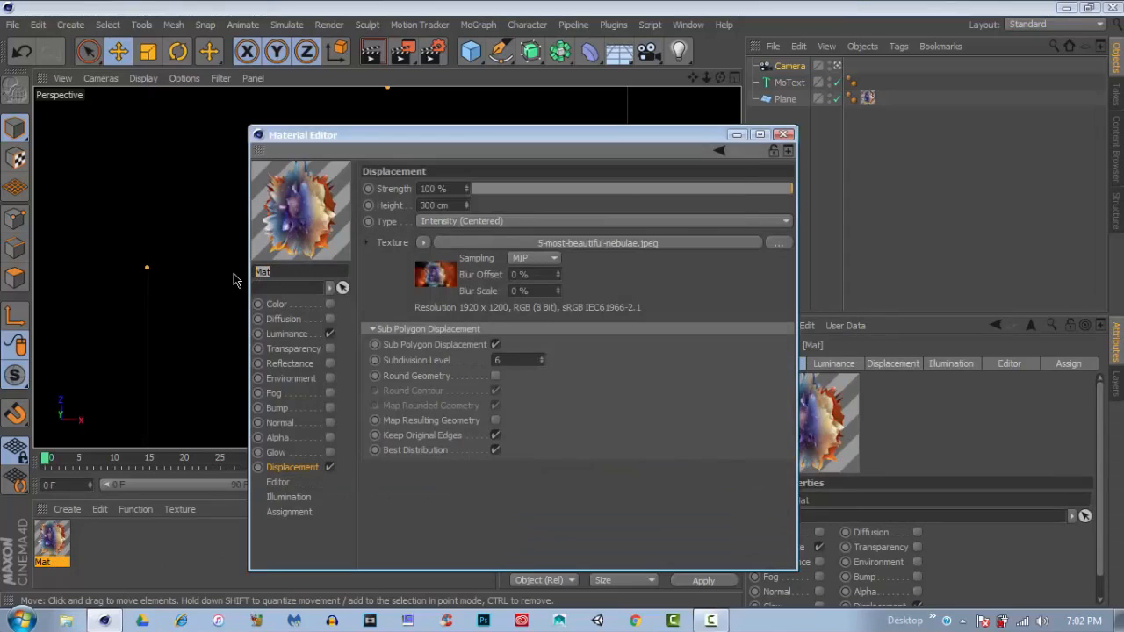
key(Return)
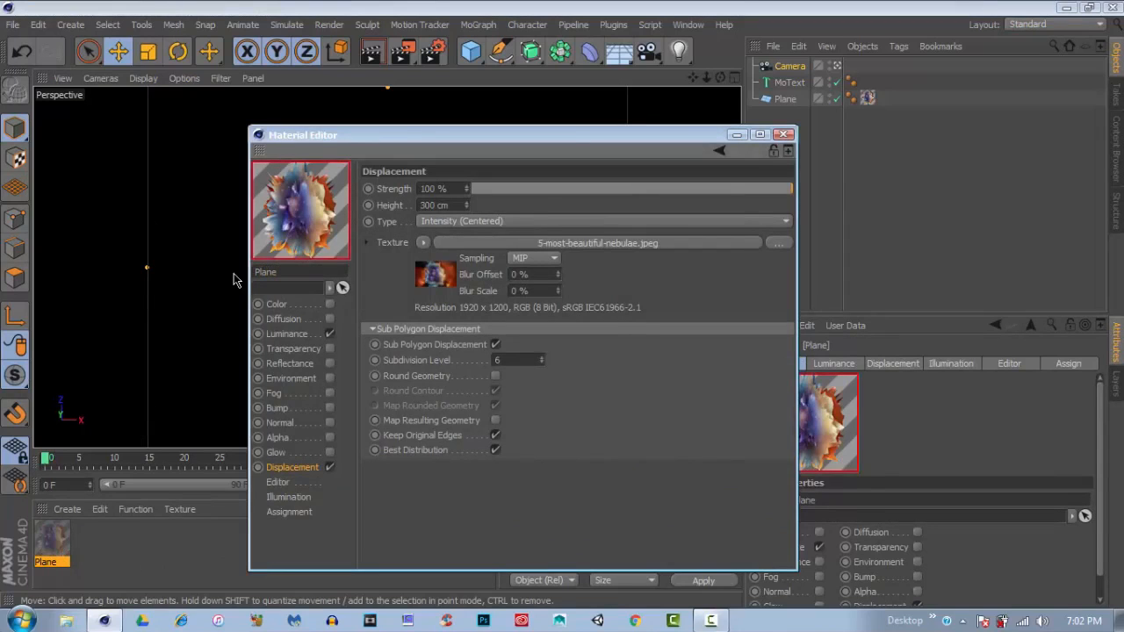
click(785, 135)
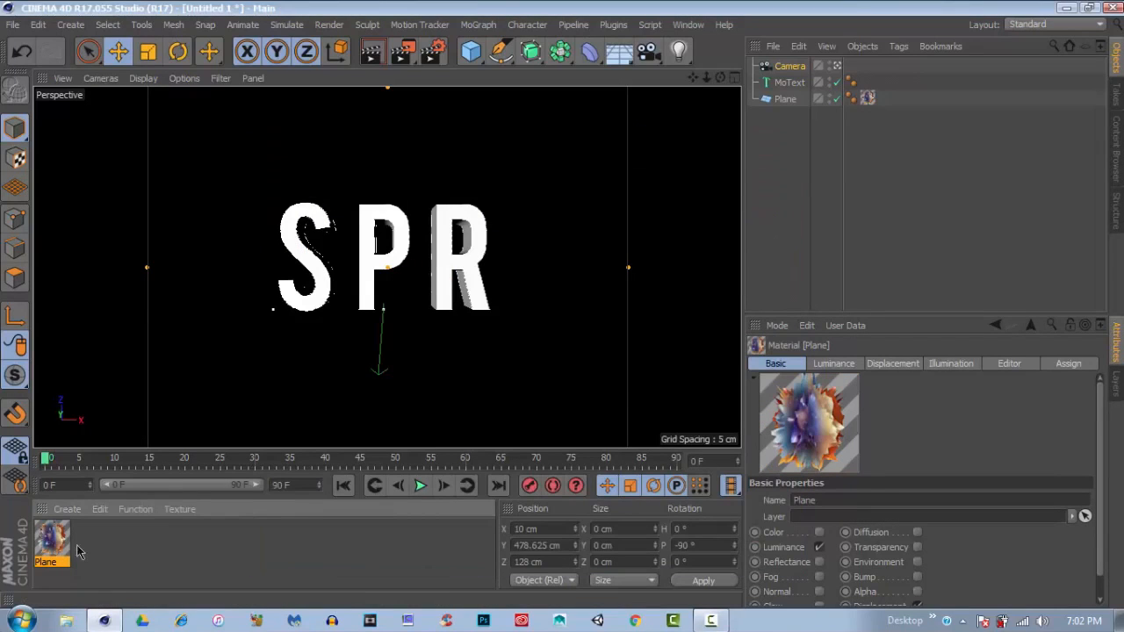
Step: Duplicate the Plane material, rename the copy as TEXT, and check which material the plane's texture tag uses
key(ctrl+v)
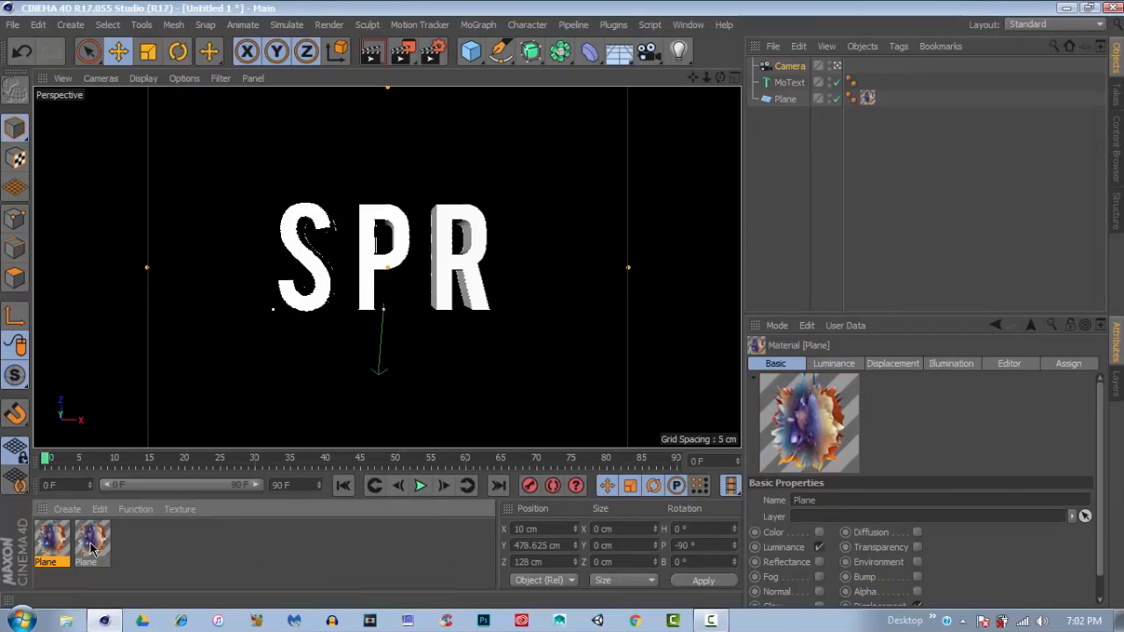
double_click(49, 546)
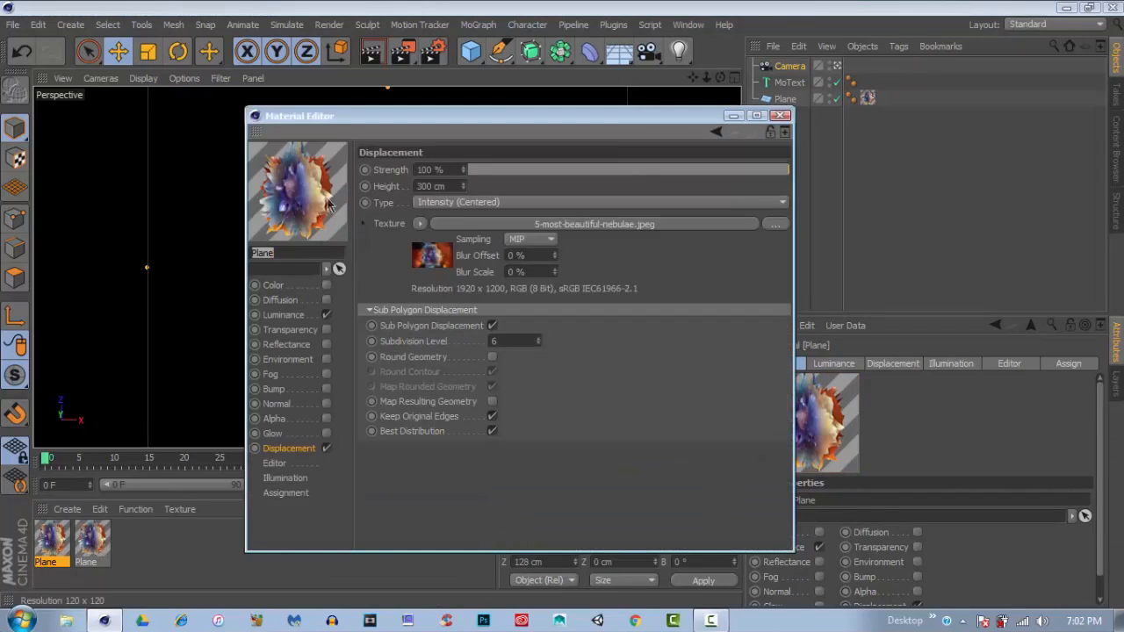
drag(279, 252, 211, 257)
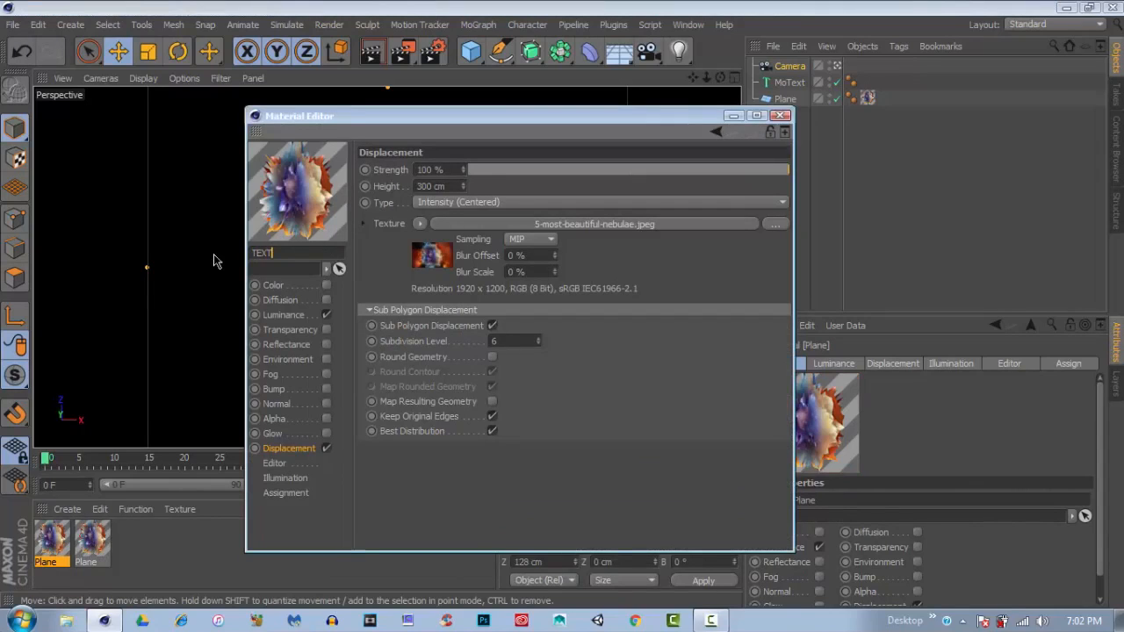
click(781, 115)
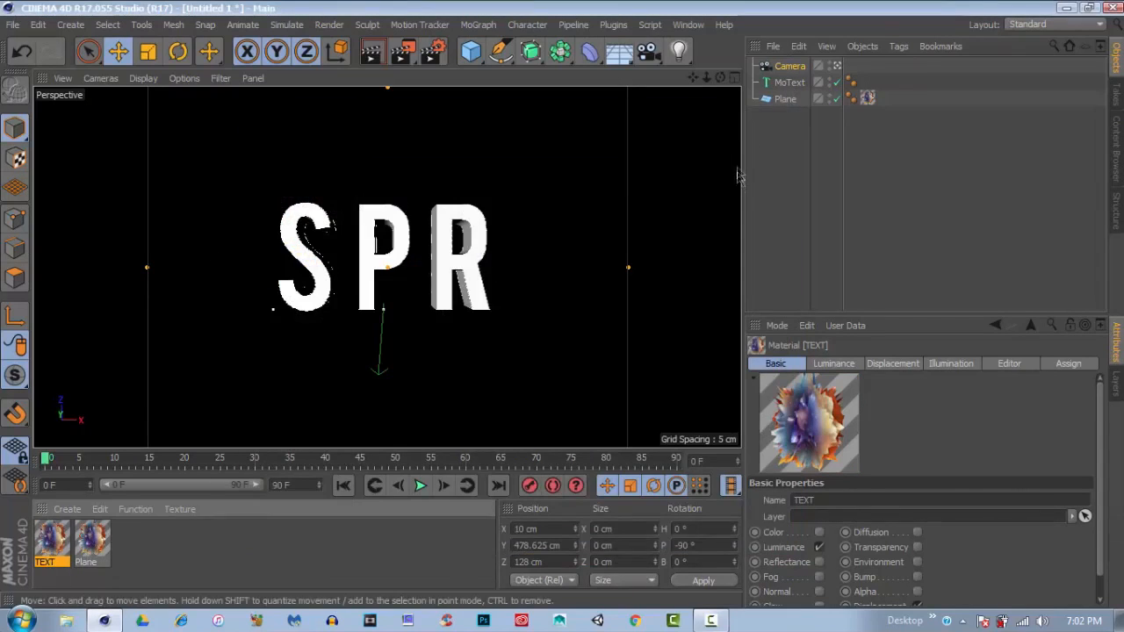
click(867, 98)
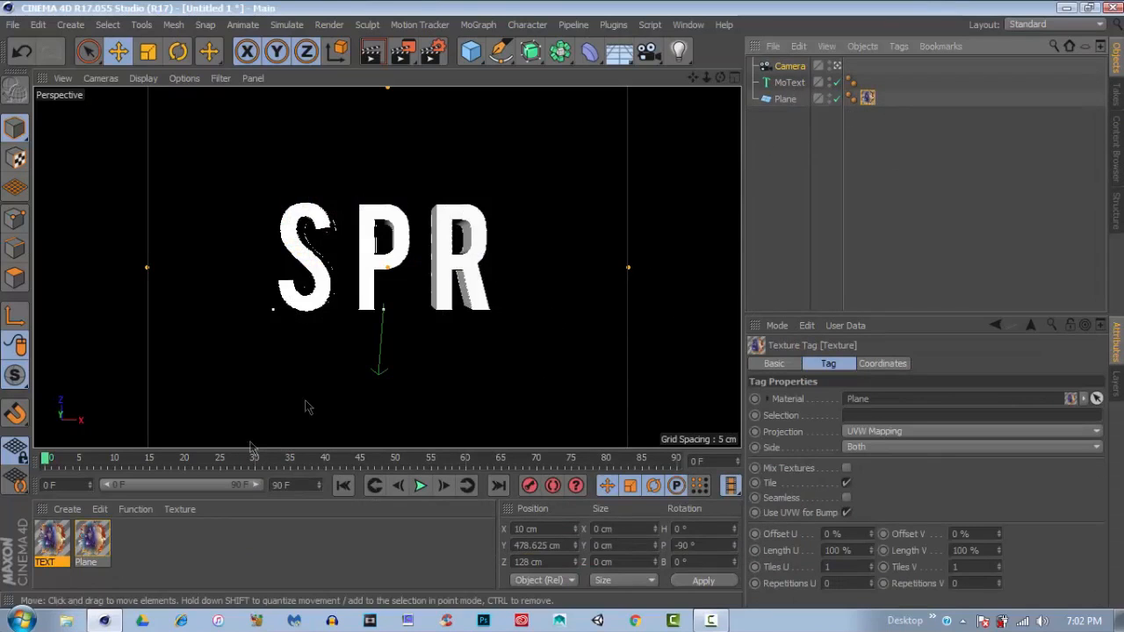
Step: Reduce the TEXT material's displacement height to 65 cm
double_click(54, 544)
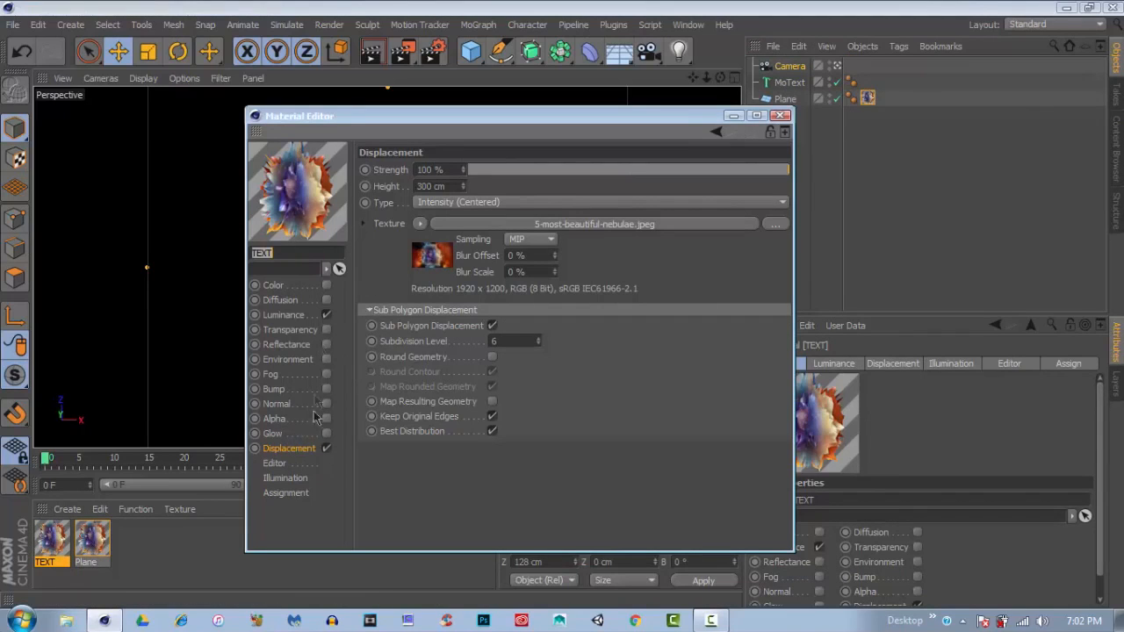
drag(455, 187, 398, 193)
text(288)
key(Return)
drag(463, 186, 462, 191)
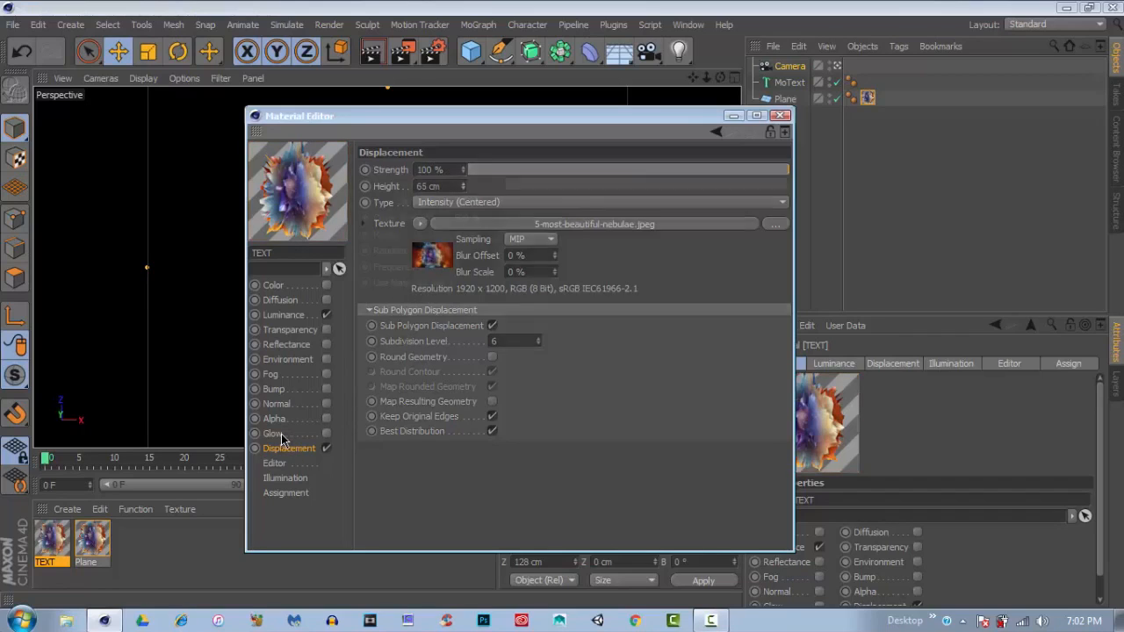
Step: Enable Glow on the TEXT material with 33% inner strength and about 96% outer strength
click(274, 434)
click(326, 433)
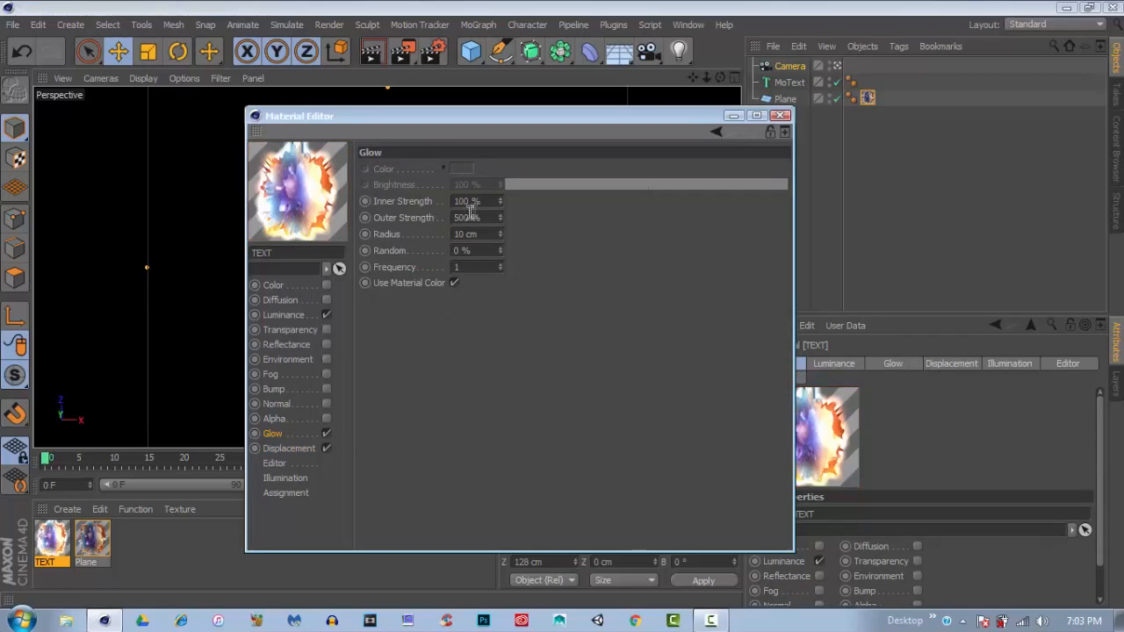
drag(499, 201, 500, 210)
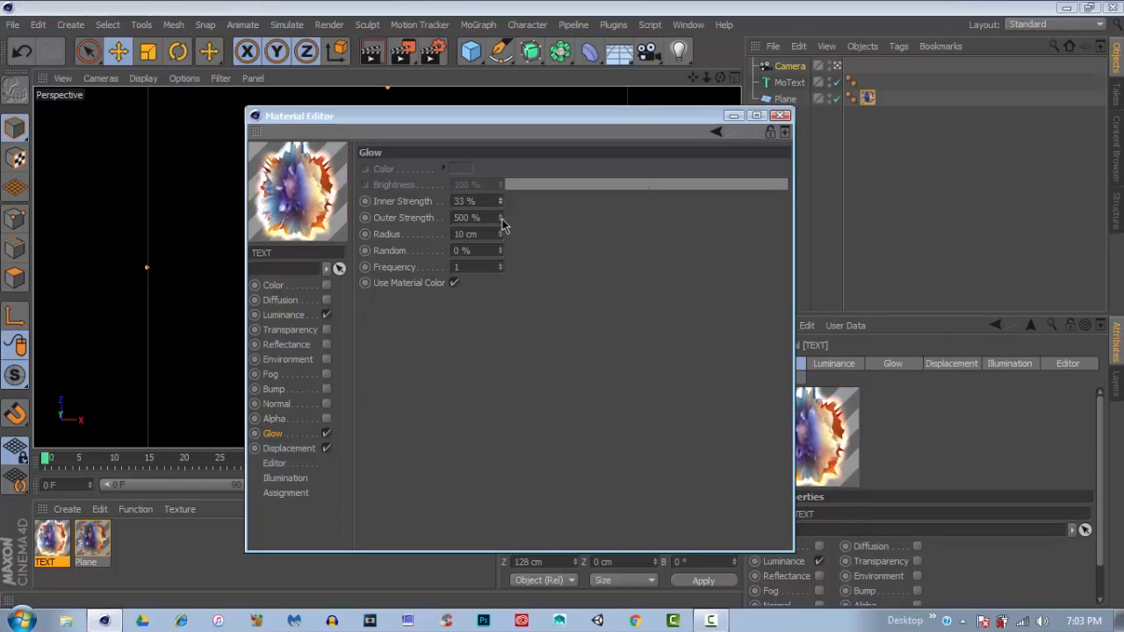
drag(499, 218, 496, 211)
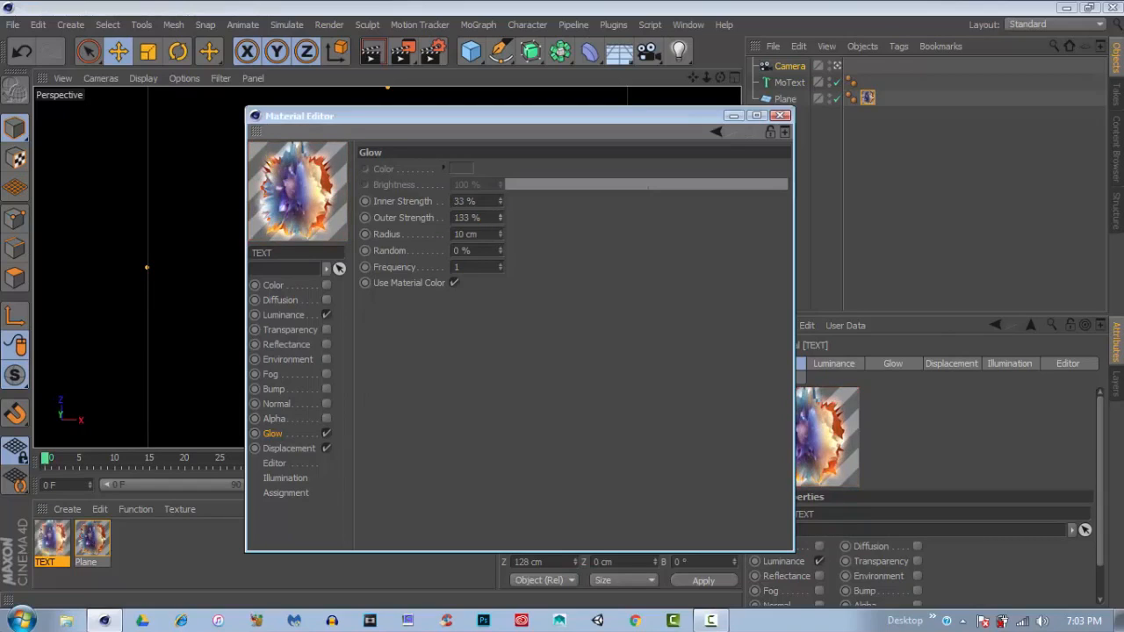
drag(499, 218, 499, 221)
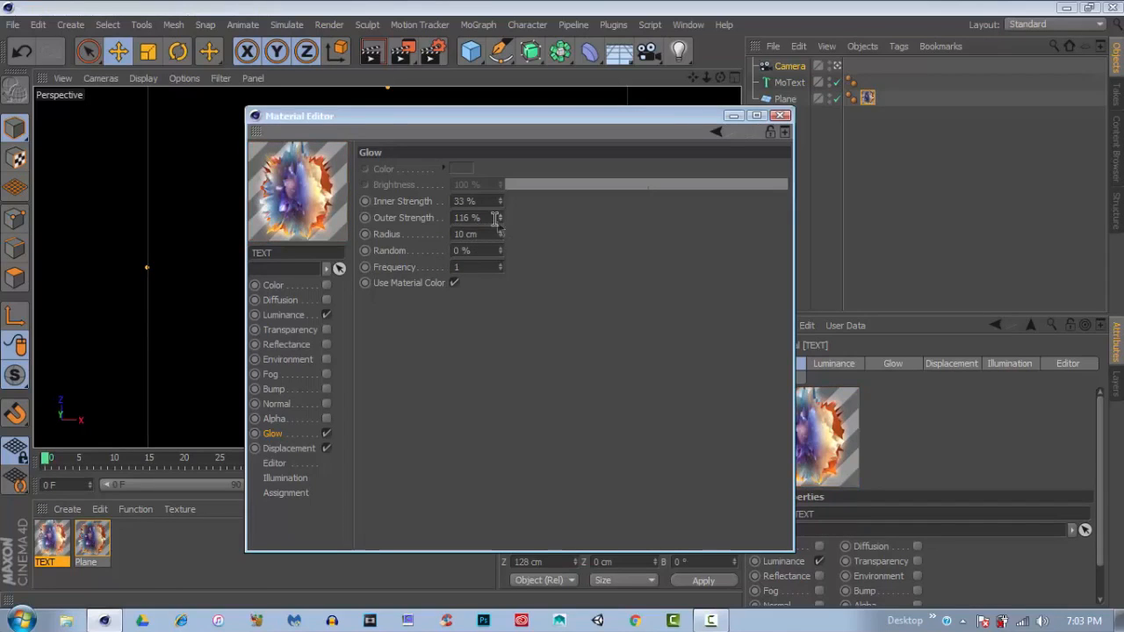
drag(499, 217, 499, 222)
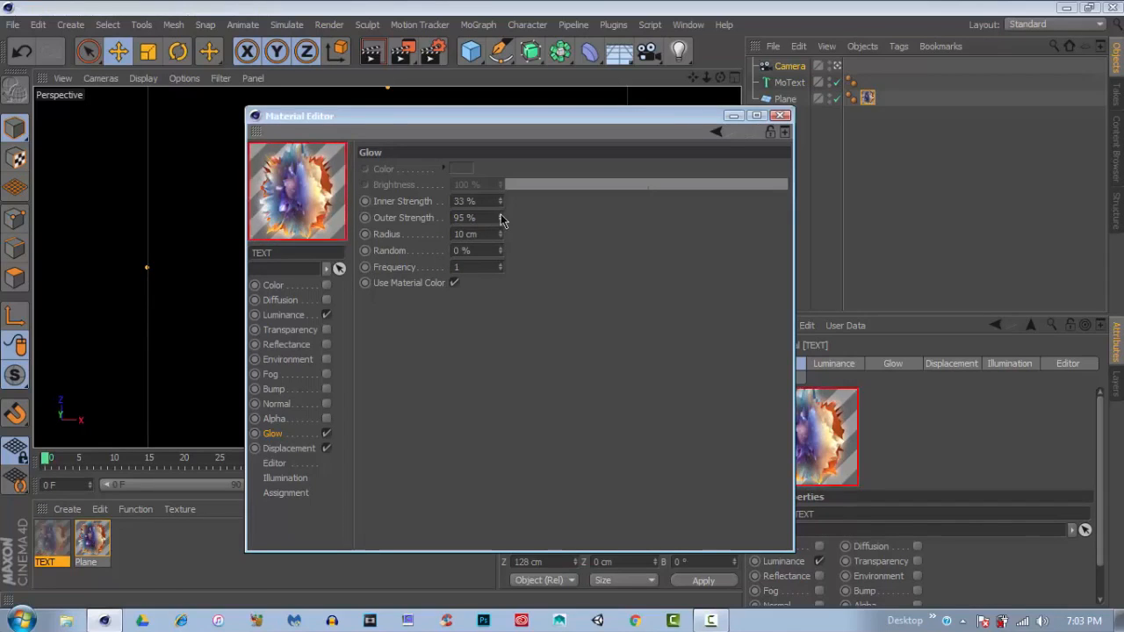
click(780, 115)
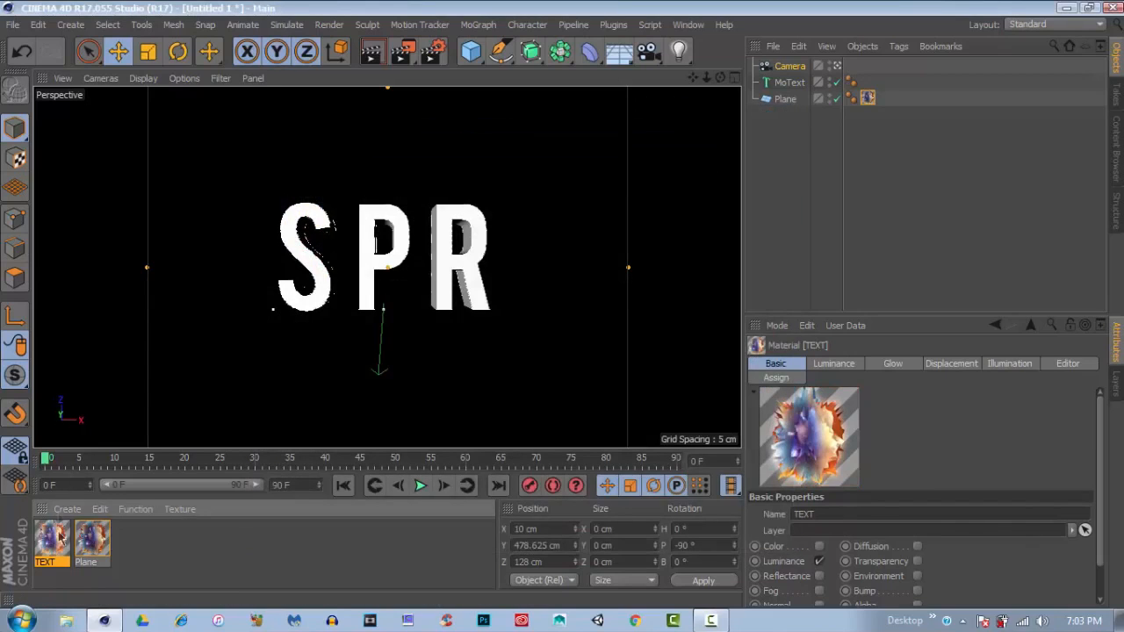
Step: Apply the TEXT material to the SPR lettering and render a preview of the camera view
drag(683, 127, 787, 85)
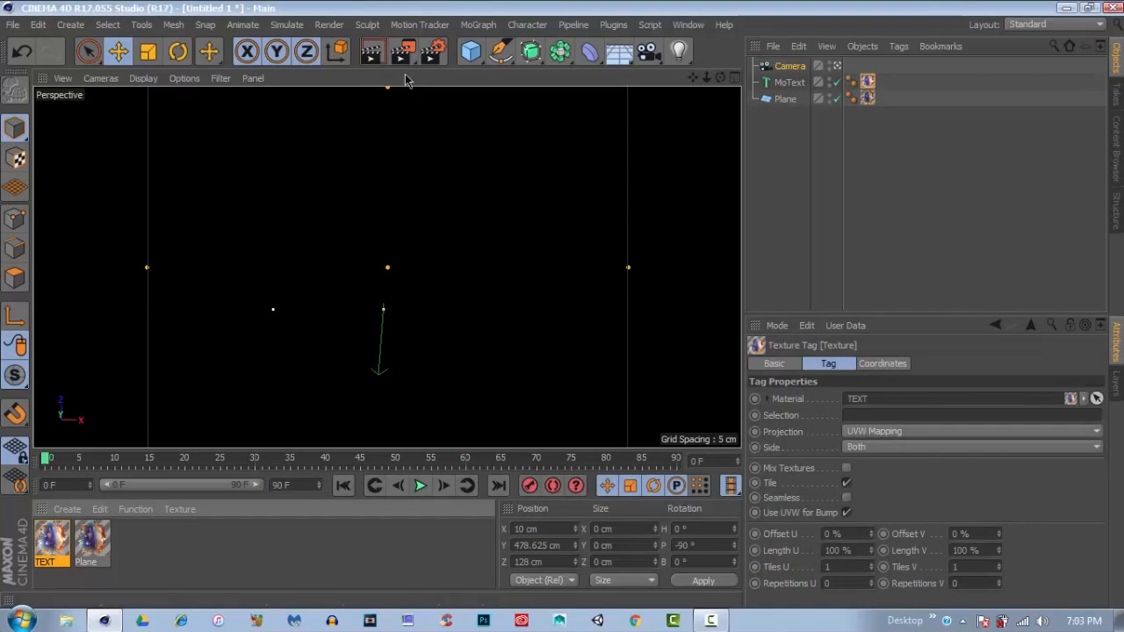
click(370, 58)
Step: Set the TEXT material's displacement to 20% strength and 38 cm height, and render a preview of the camera view
double_click(52, 540)
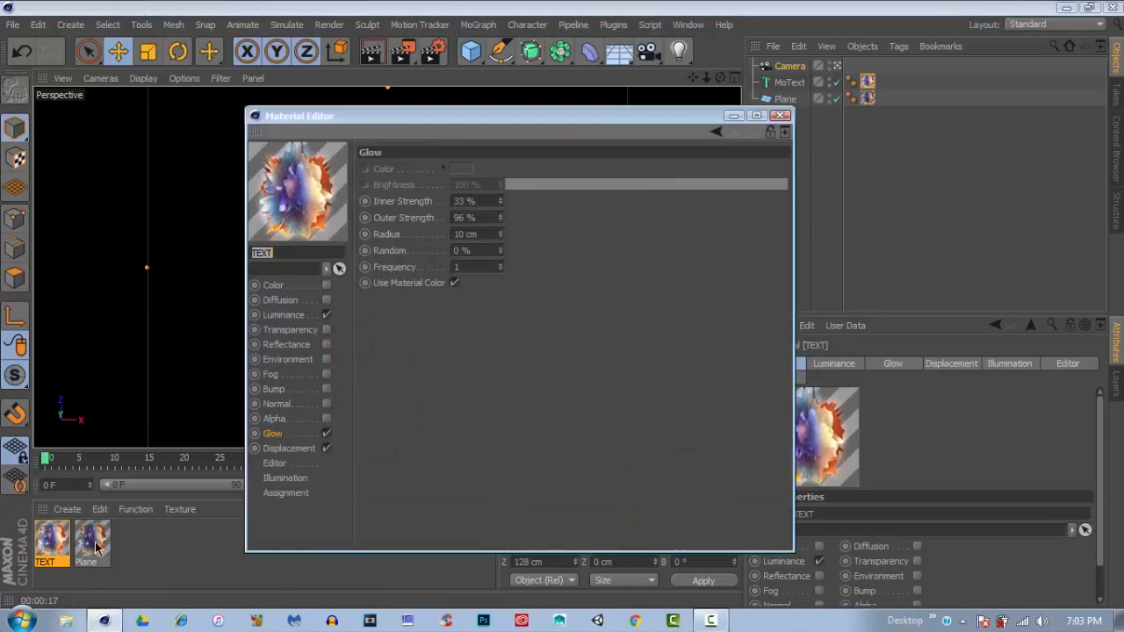
click(289, 448)
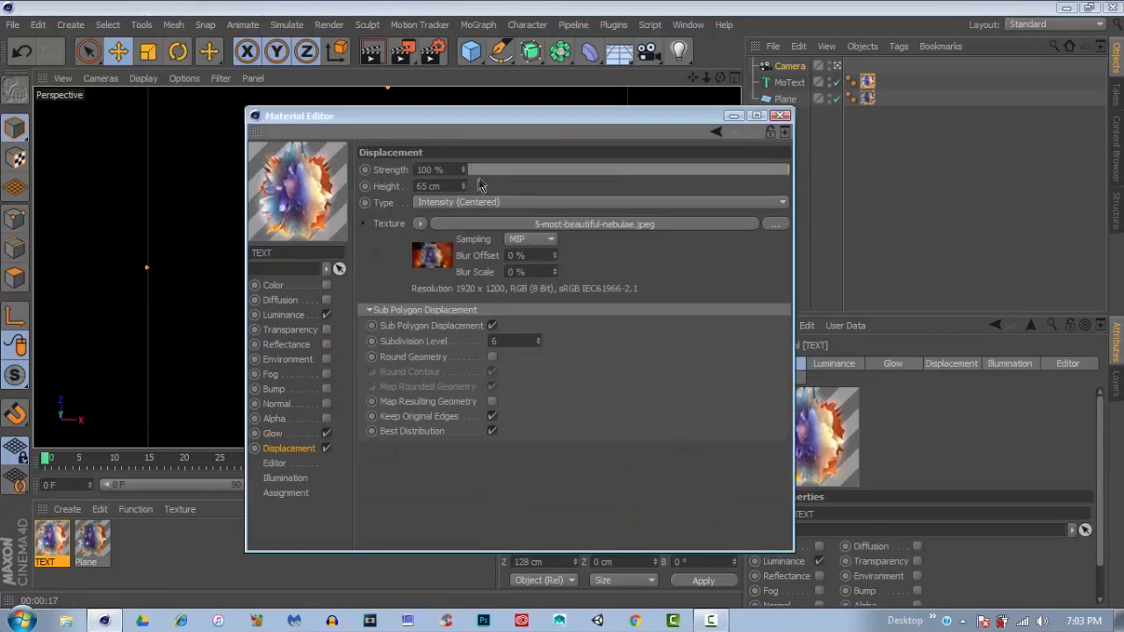
double_click(426, 186)
text(0)
key(Return)
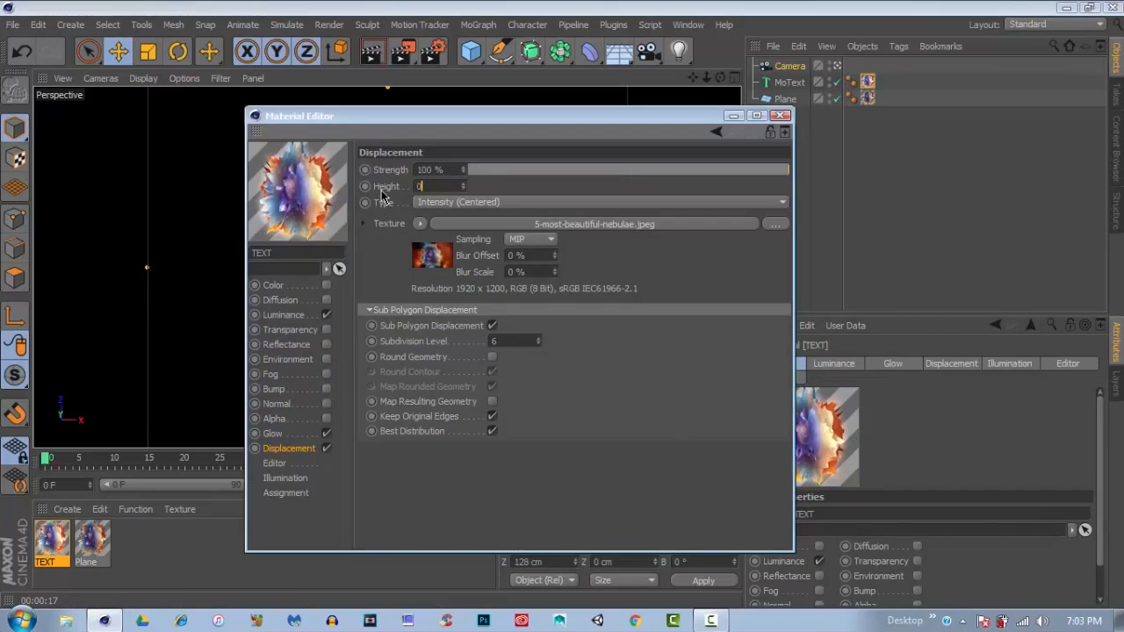
drag(571, 171, 650, 178)
drag(462, 187, 463, 163)
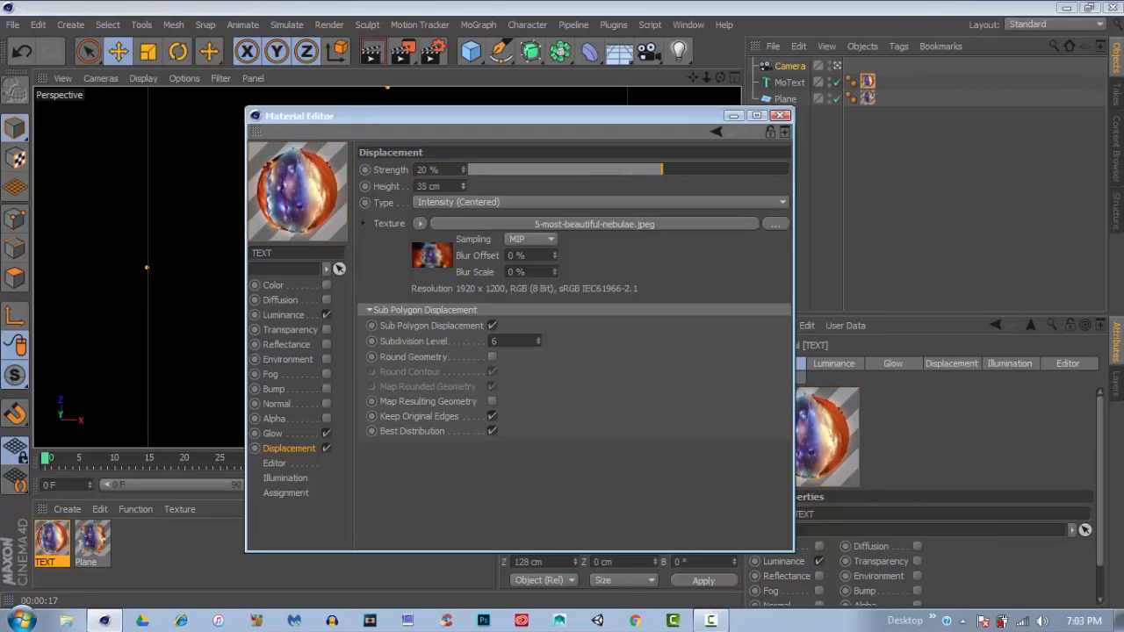
click(781, 115)
click(369, 57)
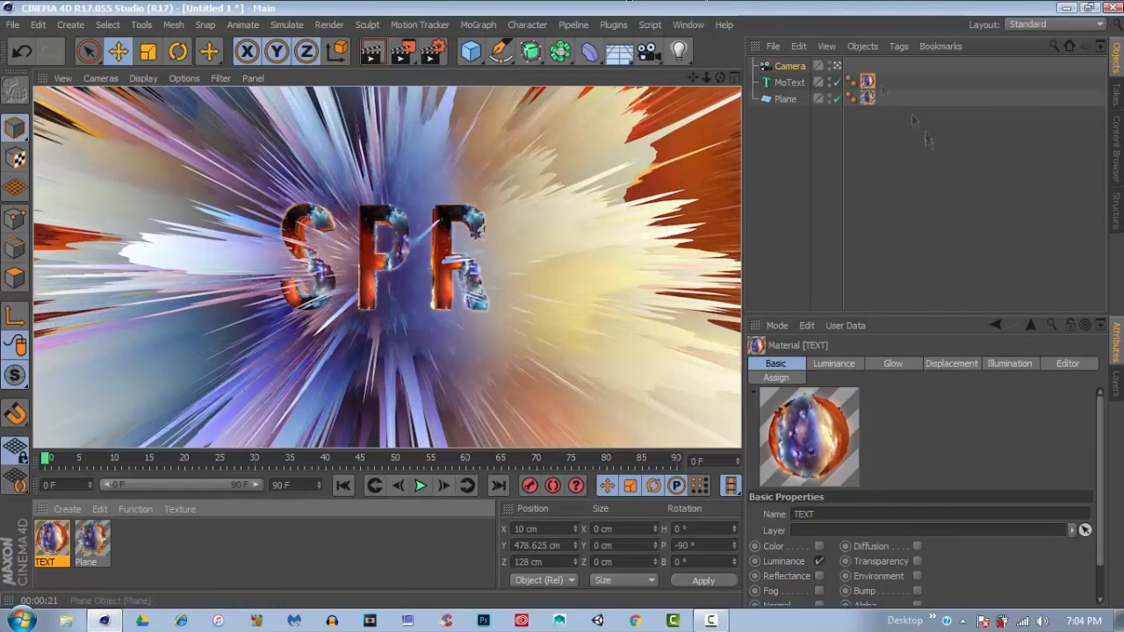
Step: Enable Glow on the Plane material with 93% inner and 102% outer strength, and render a preview of the camera view
double_click(92, 538)
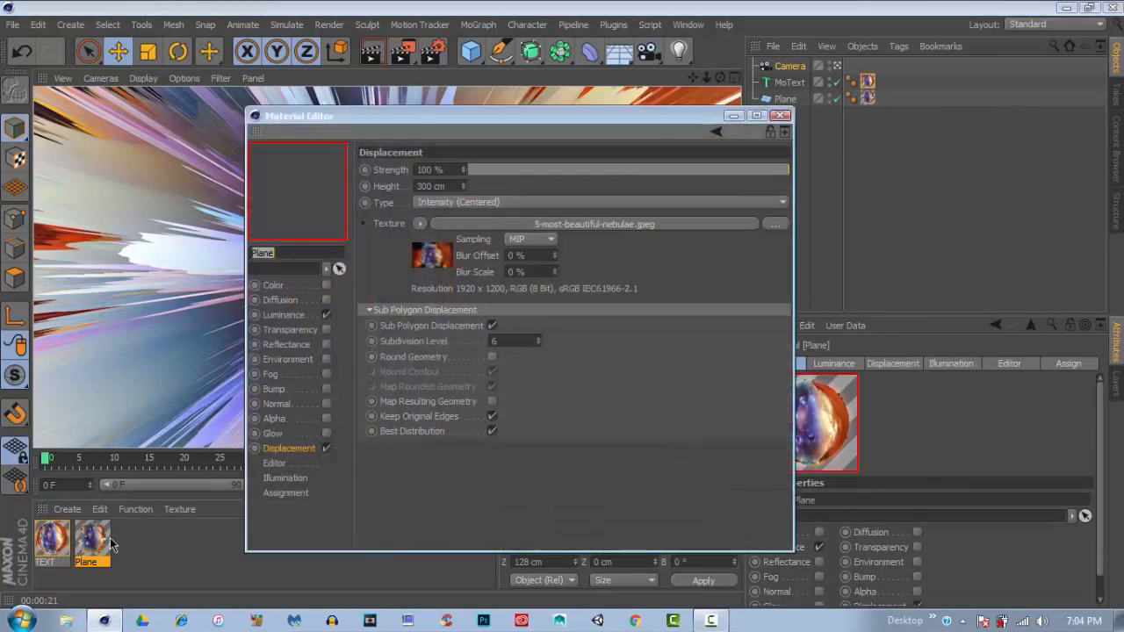
click(273, 434)
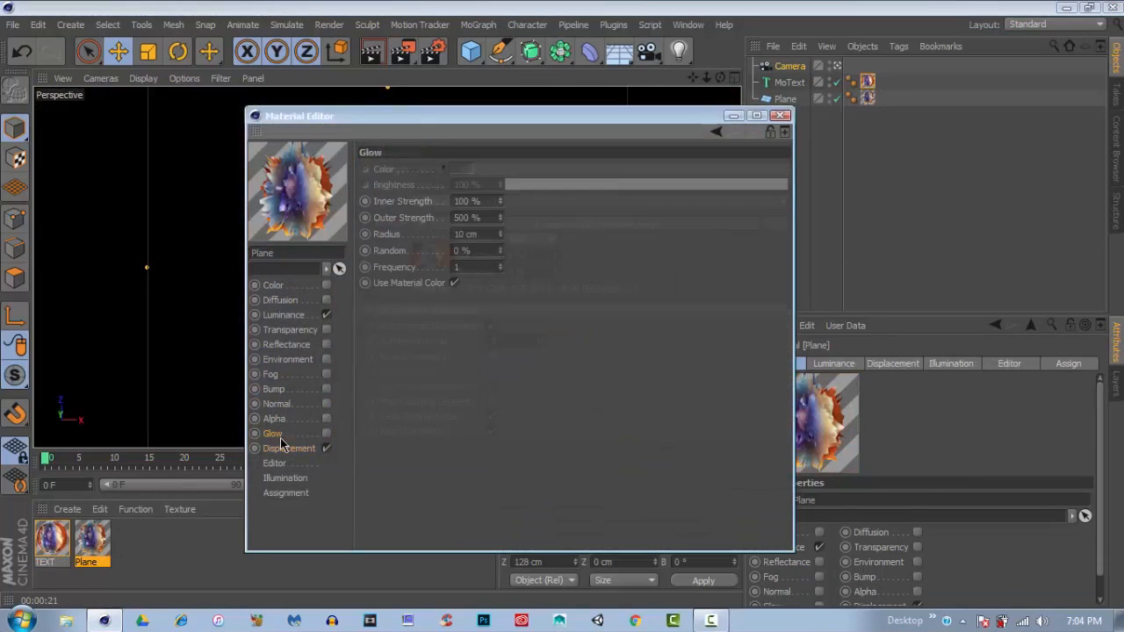
click(326, 434)
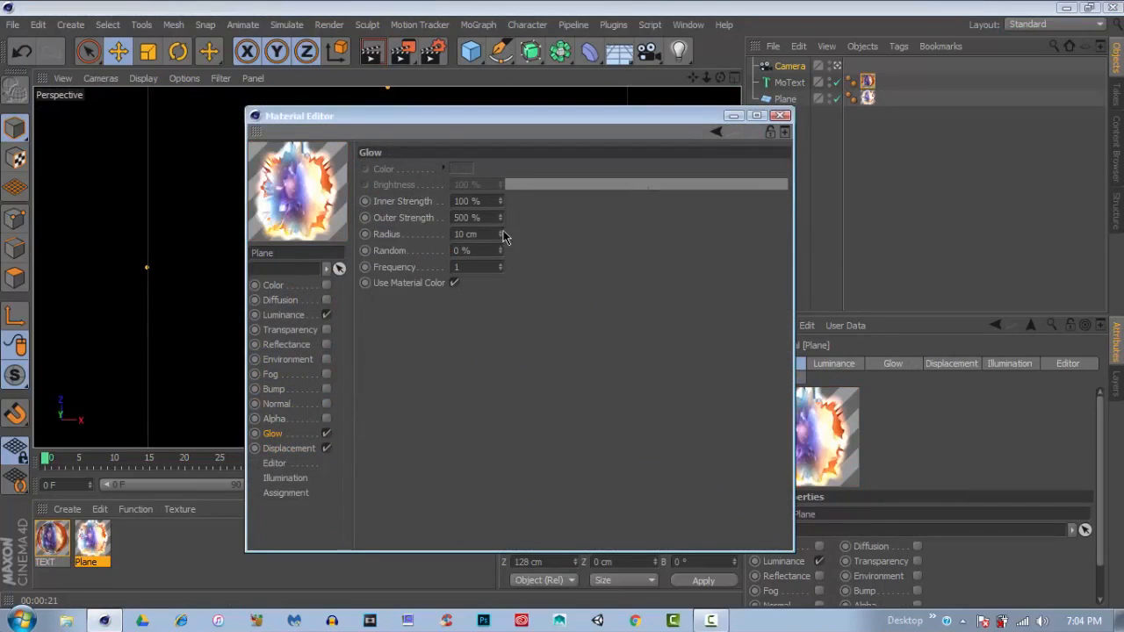
drag(499, 217, 499, 216)
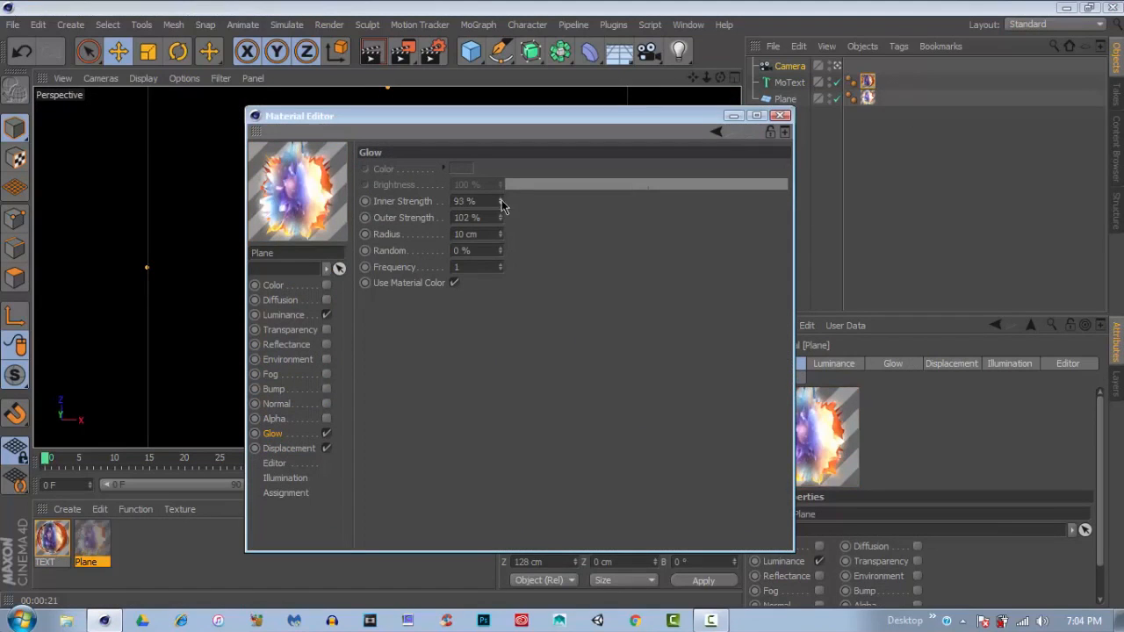
click(780, 115)
click(374, 55)
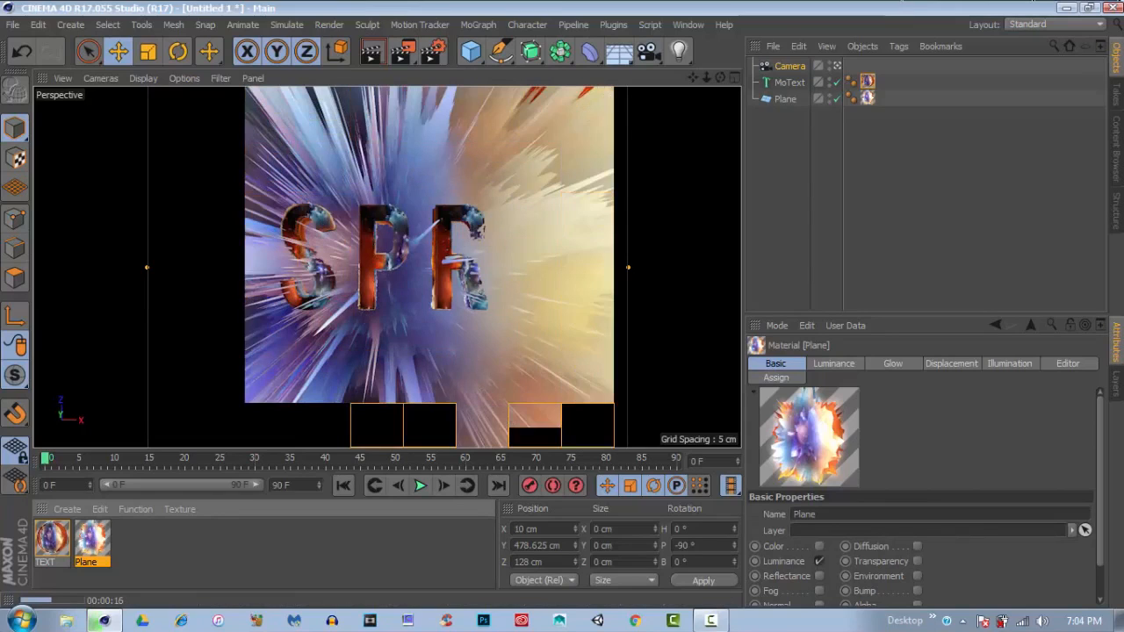
Step: Try Gotham Bold as the font of the SPR MoText object
click(807, 84)
click(777, 365)
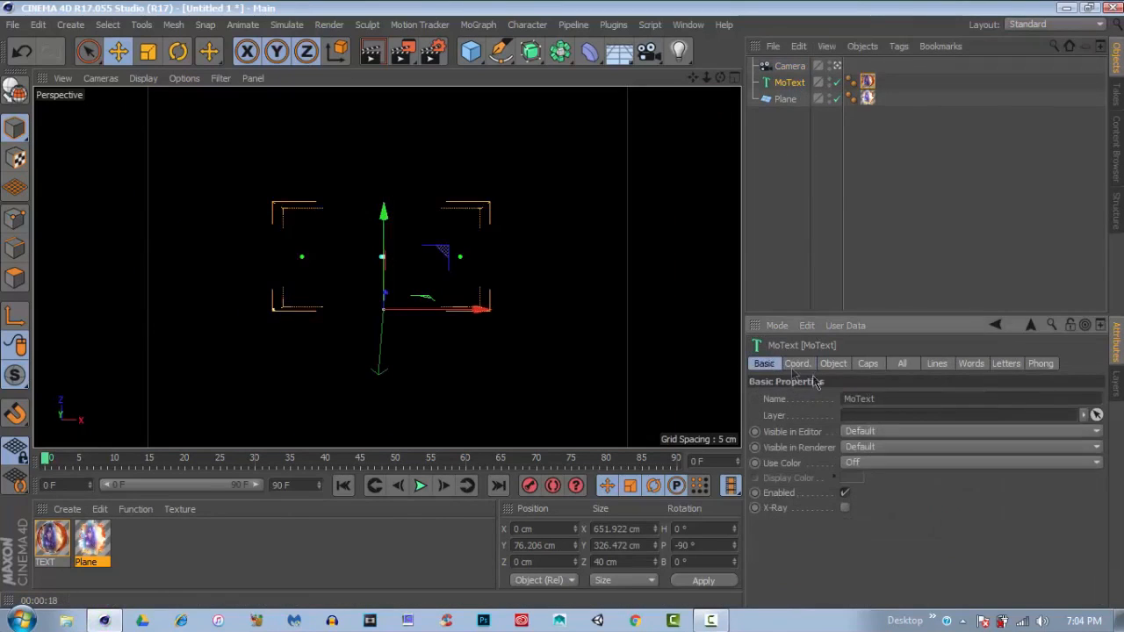
click(833, 364)
click(944, 498)
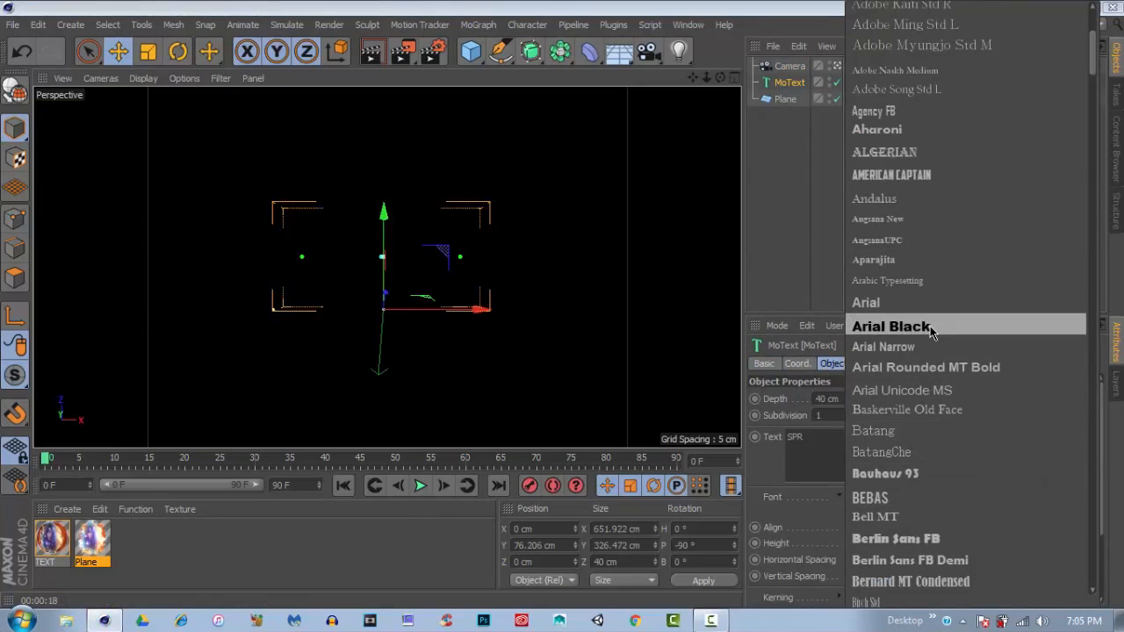
scroll(931, 329, down, 15)
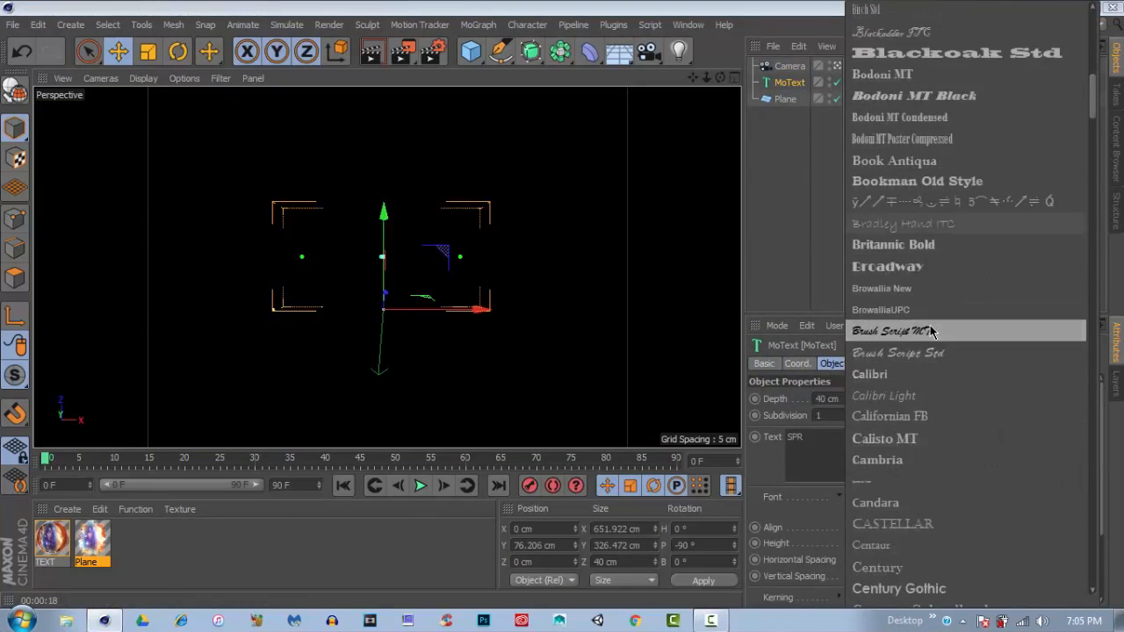
scroll(931, 332, down, 20)
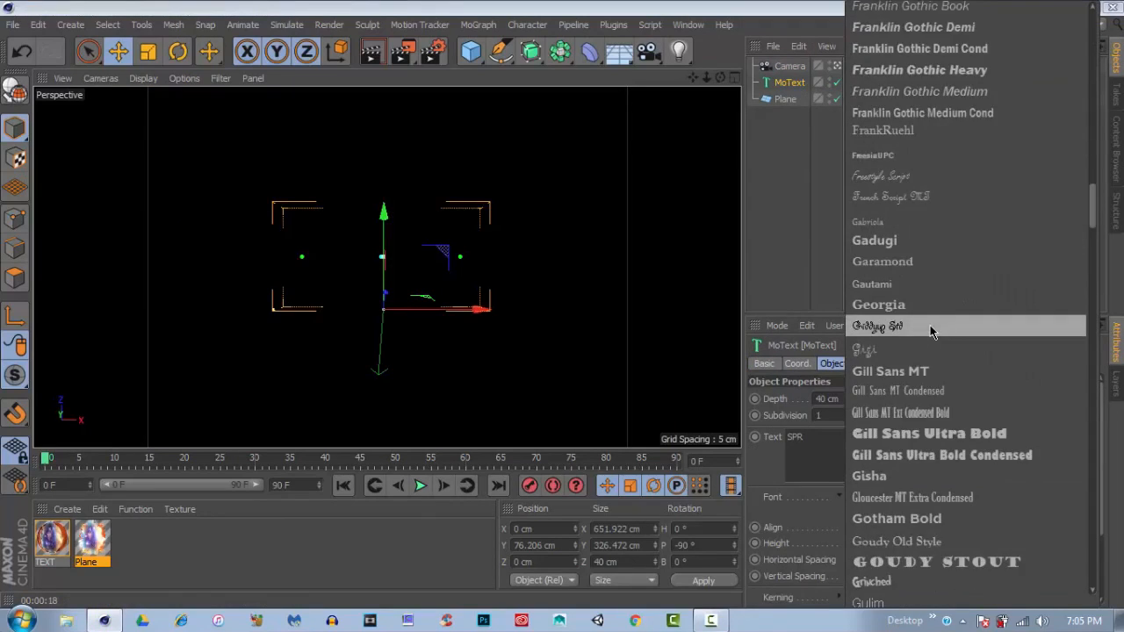
scroll(931, 329, down, 2)
scroll(931, 329, up, 4)
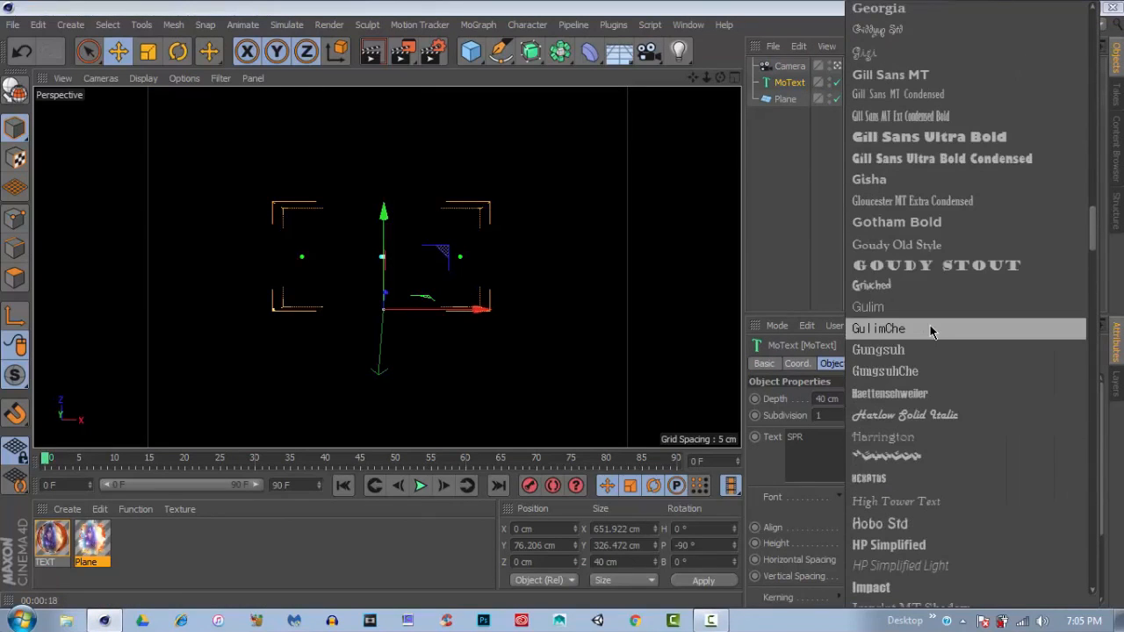
click(979, 230)
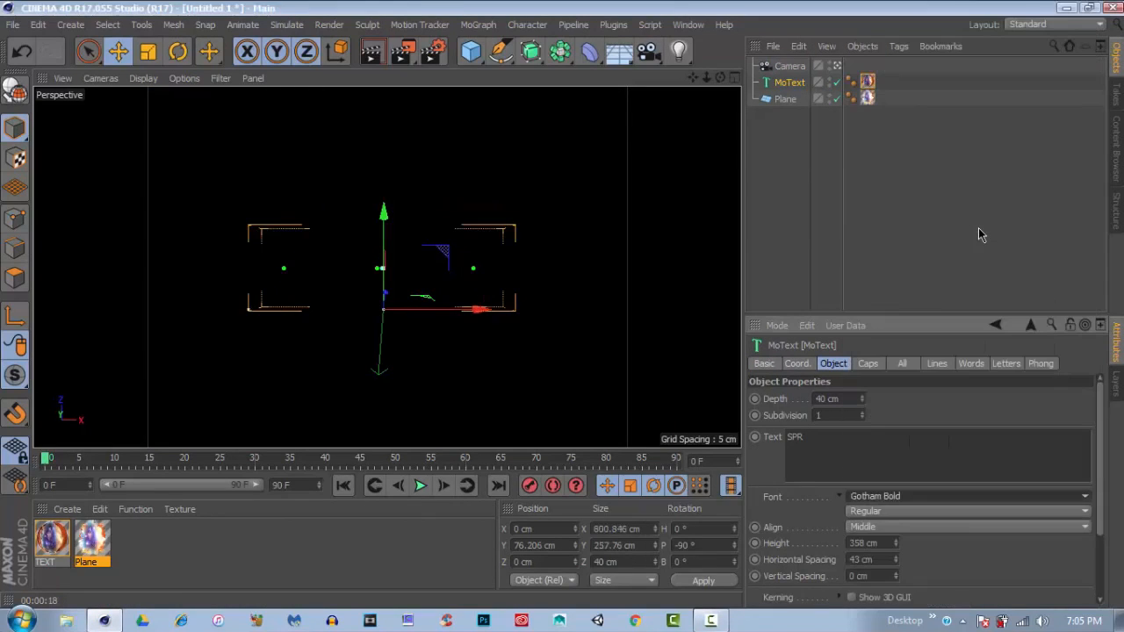
Step: Set the SPR lettering's font to Mikado Ultra
click(896, 497)
scroll(1009, 343, down, 10)
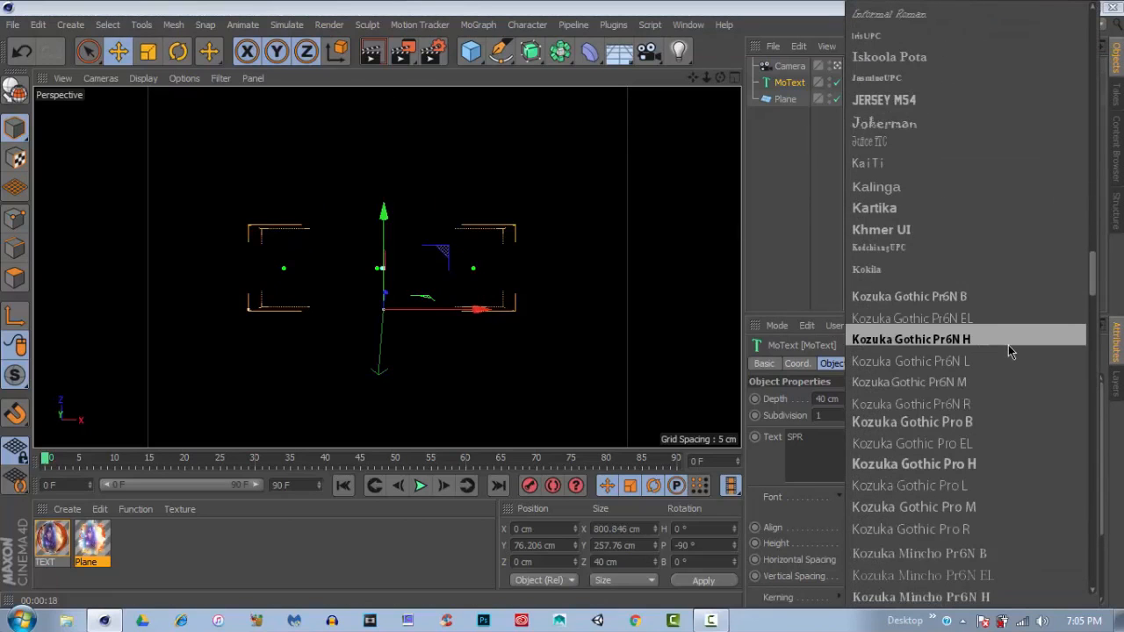
scroll(995, 269, down, 10)
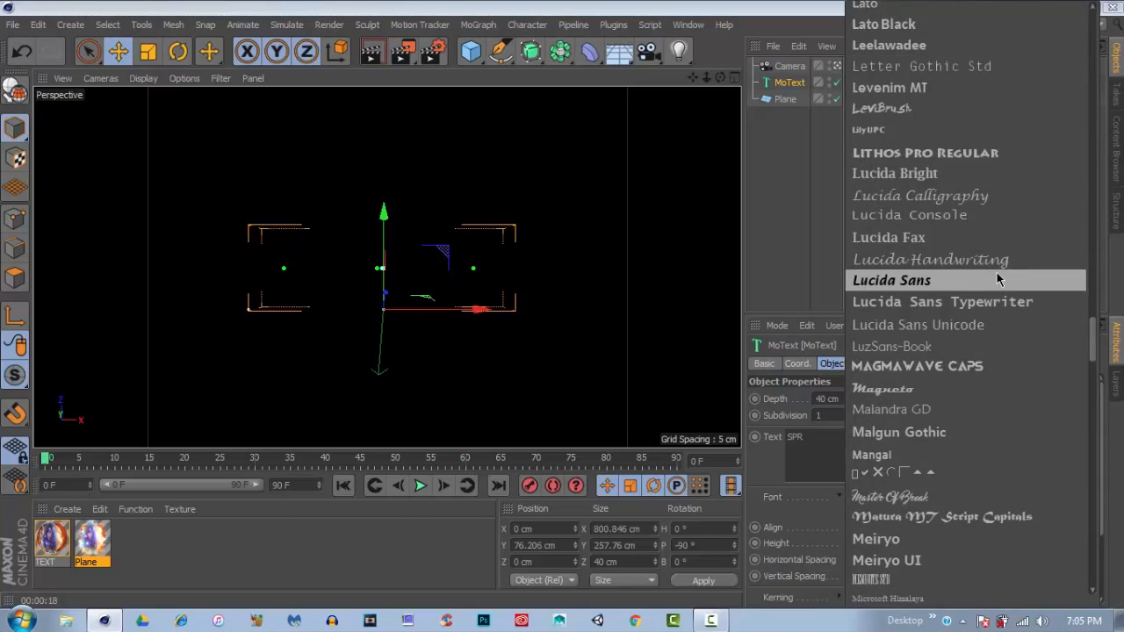
click(991, 154)
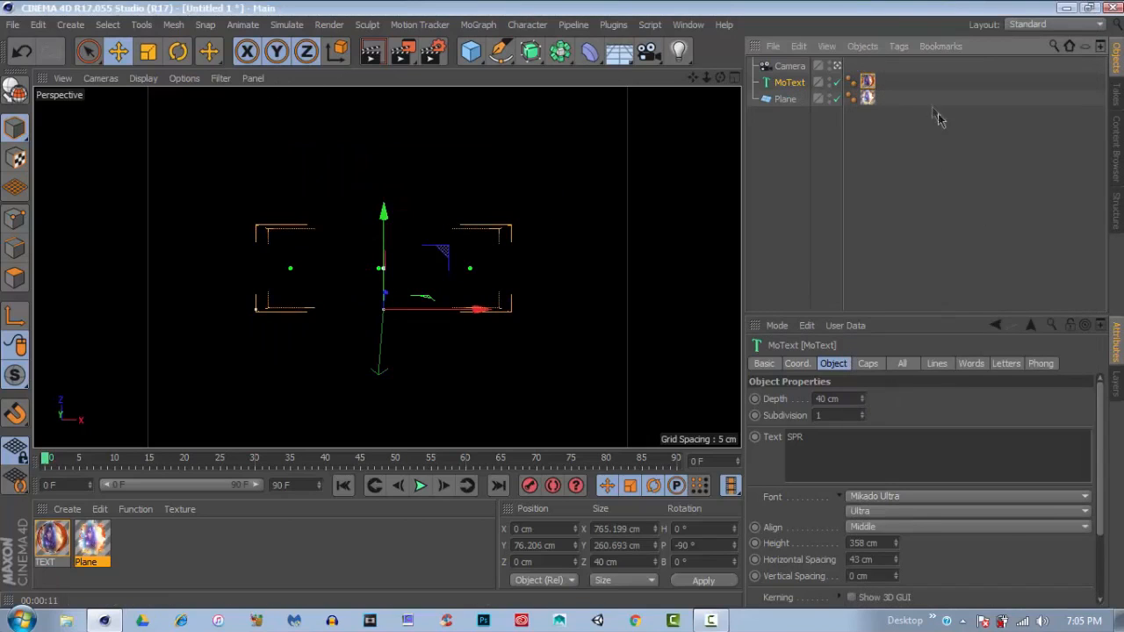
Step: Raise the SPR lettering to about 160 cm and the camera to about 540 cm in Y, ending in the camera view
alt+drag(527, 202, 410, 289)
click(788, 66)
click(834, 364)
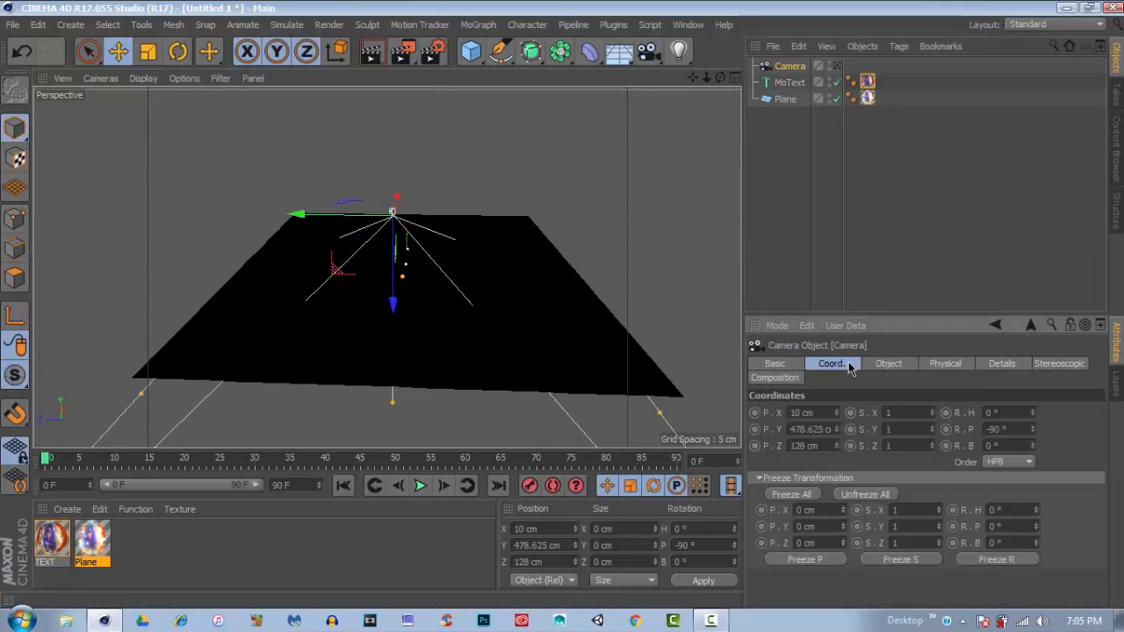
mouse_move(837, 428)
mouse_down()
mouse_move(837, 399)
mouse_move(837, 422)
mouse_up()
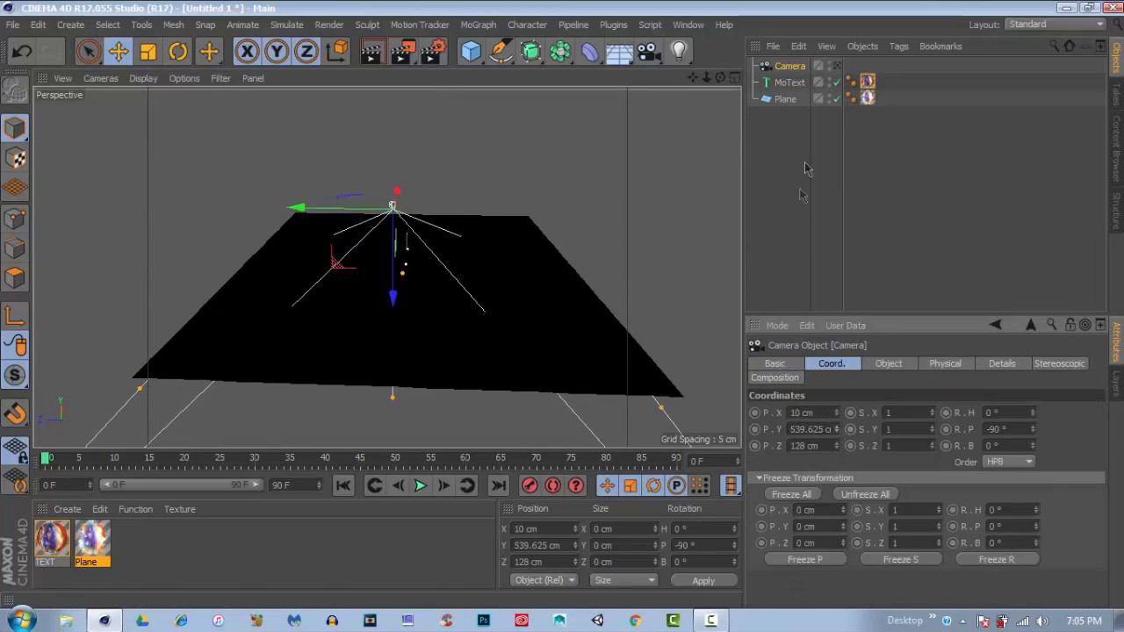
click(838, 67)
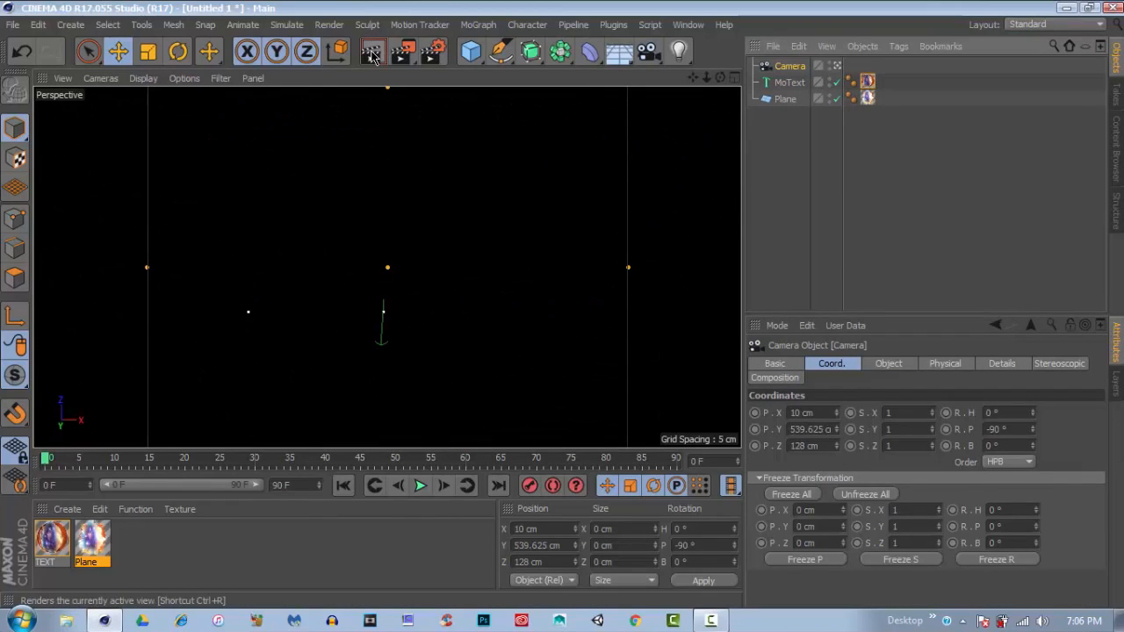
Step: Tilt the SPR lettering to a bank angle of about -13.7° so it slants upward in the camera view
click(785, 83)
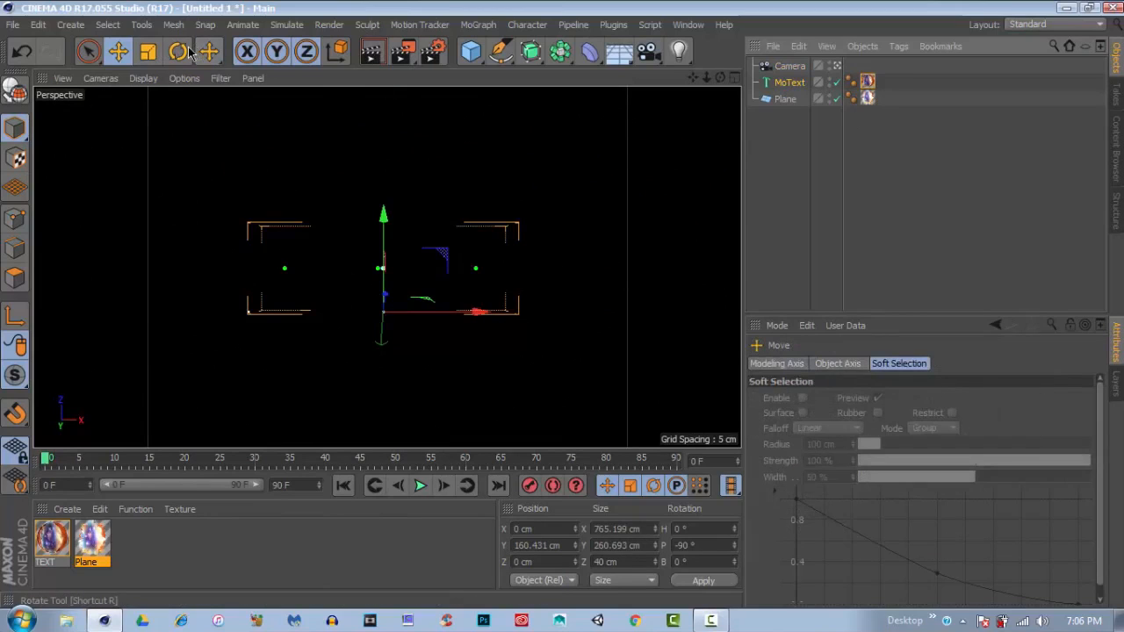
key(r)
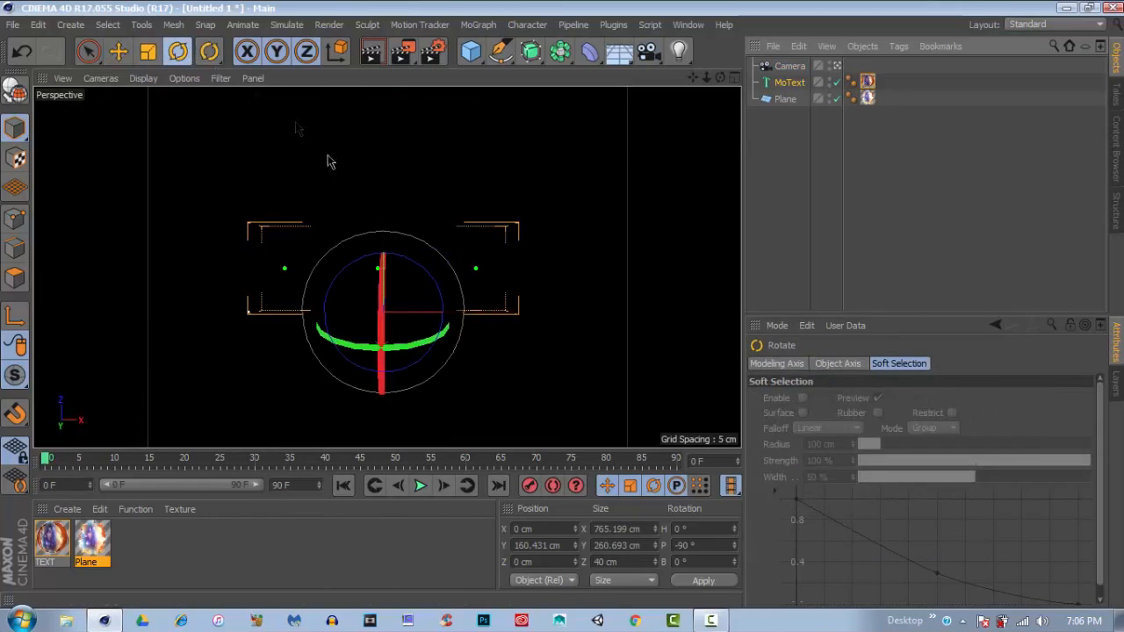
click(835, 70)
click(836, 68)
drag(427, 276, 439, 274)
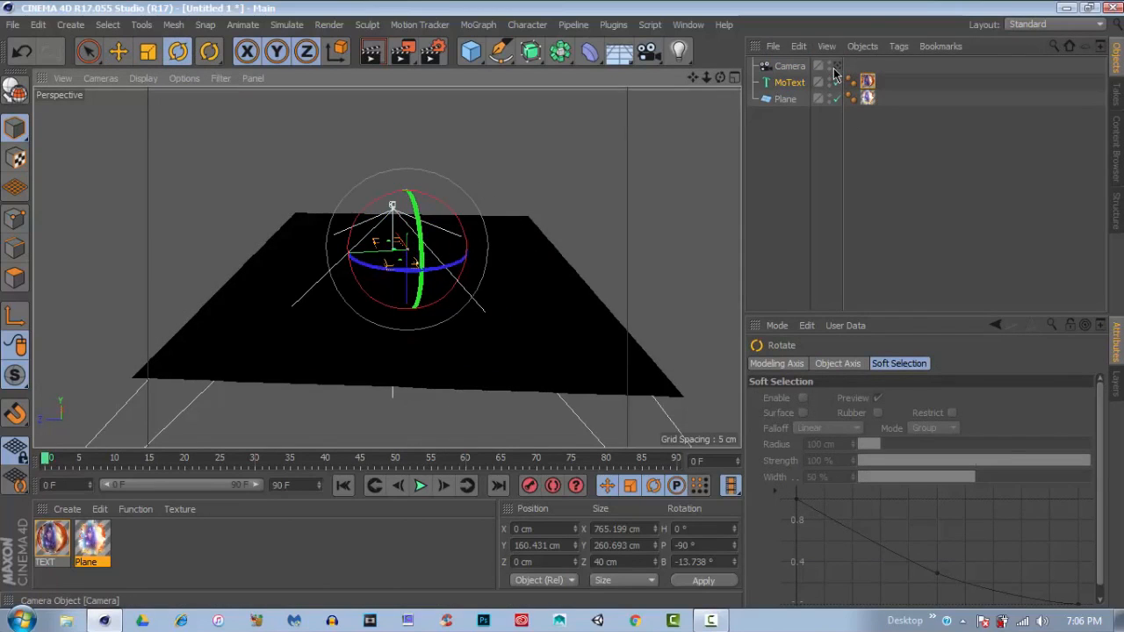
click(835, 68)
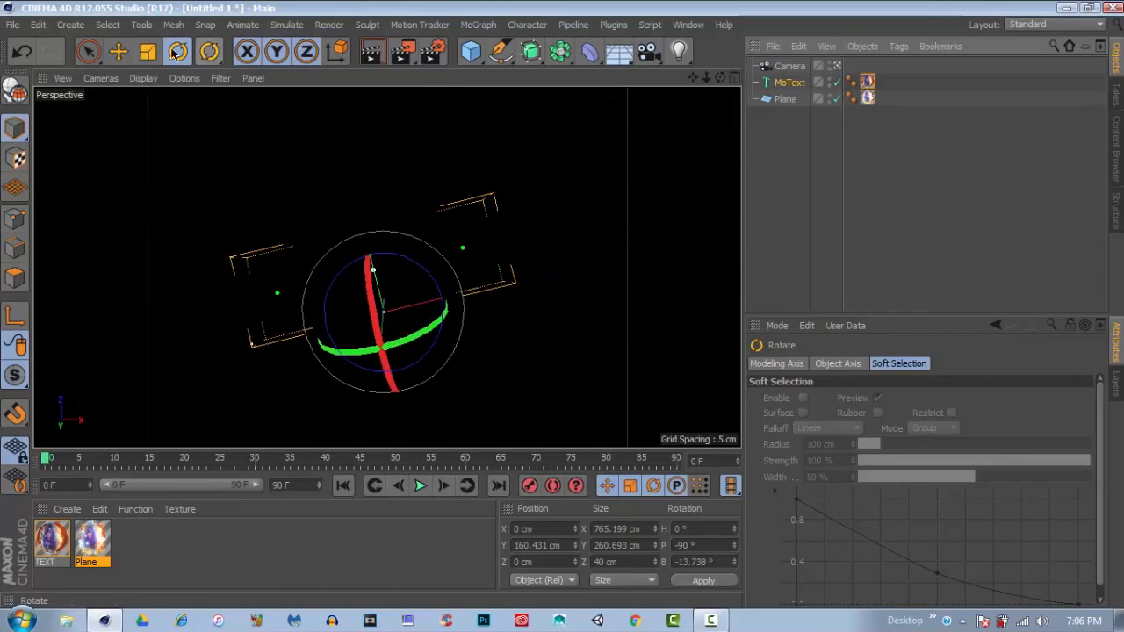
Step: Move the tilted SPR lettering to about X 65 cm, Z 16 cm and render a preview of the camera view
click(117, 50)
drag(470, 292, 497, 288)
click(361, 56)
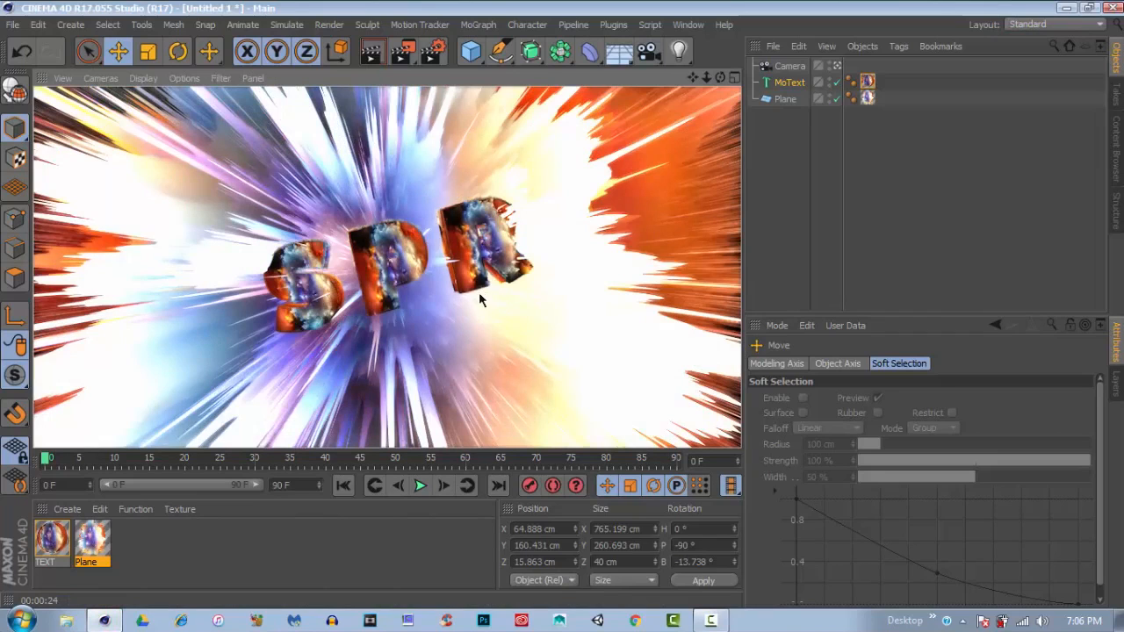
Step: Review the displacement height and strength settings of the Plane material
double_click(104, 542)
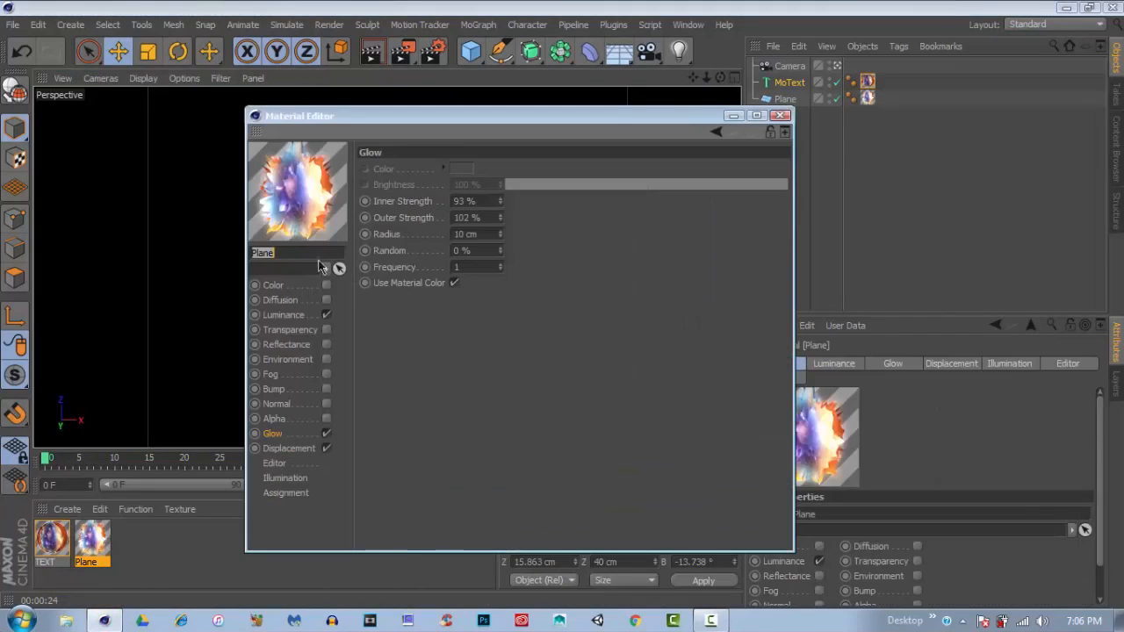
click(285, 448)
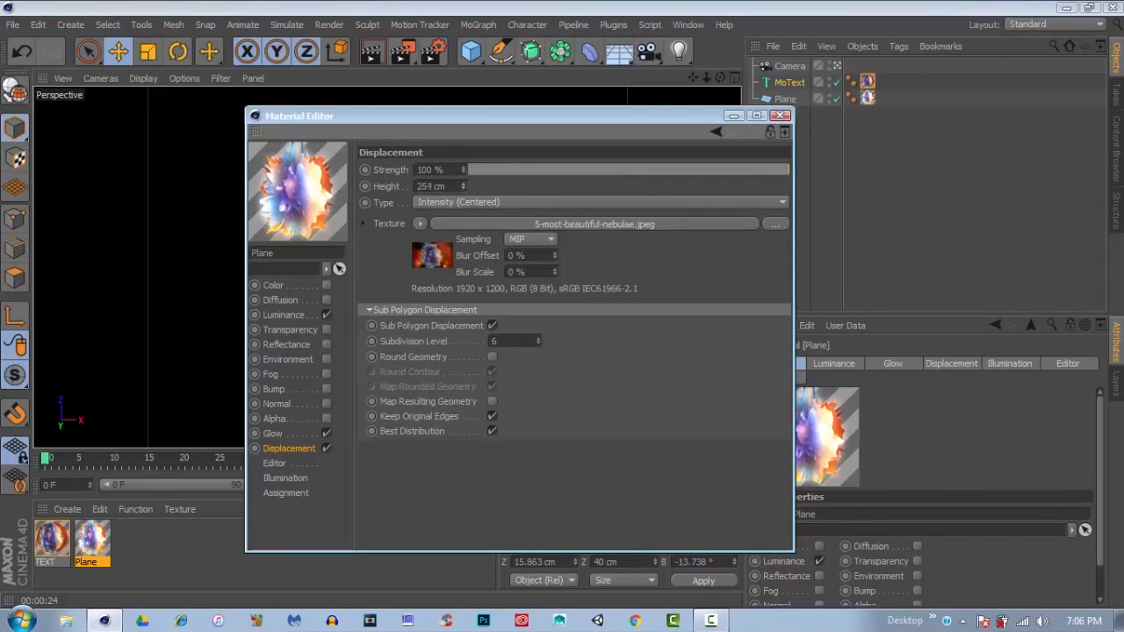
click(780, 115)
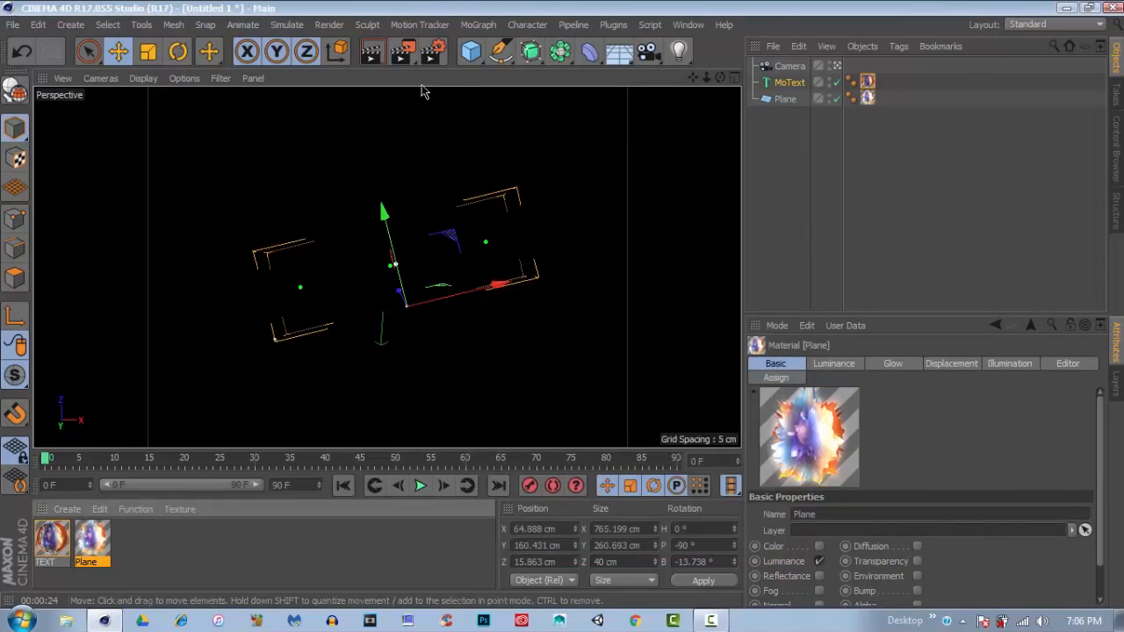
Step: Add the Ambient Occlusion and Glow effects to the render settings
click(433, 53)
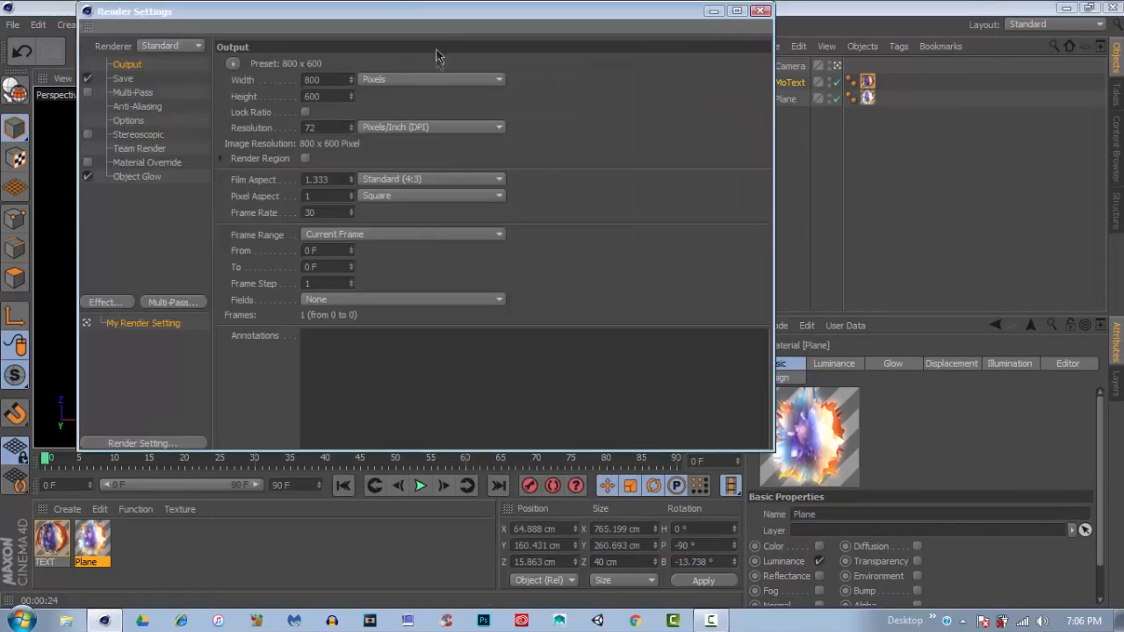
click(110, 302)
click(196, 239)
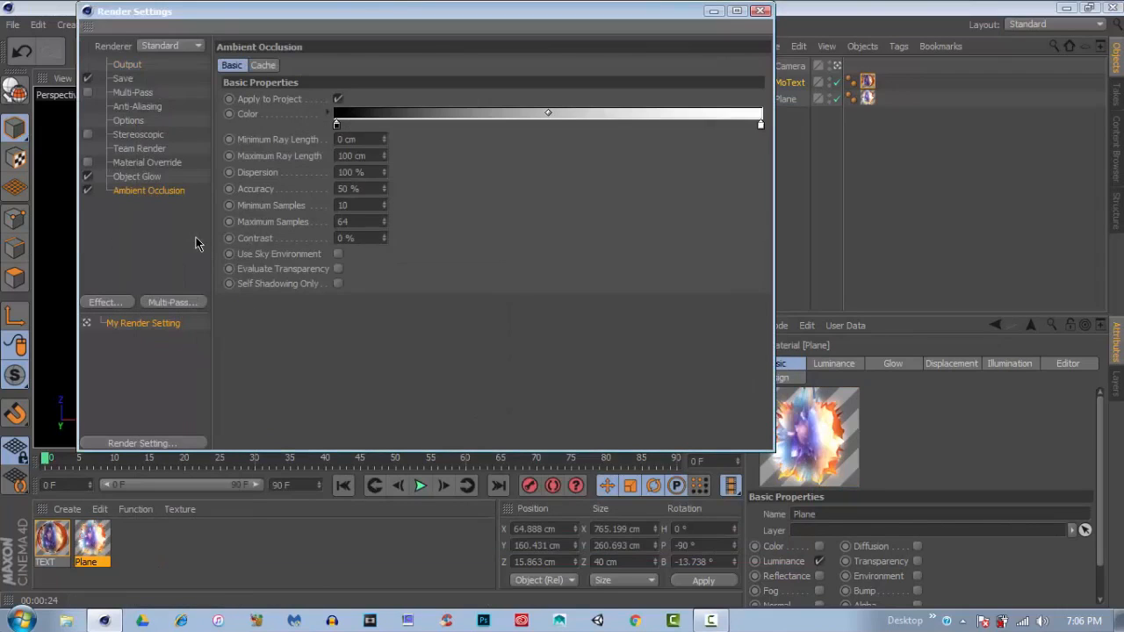
click(123, 304)
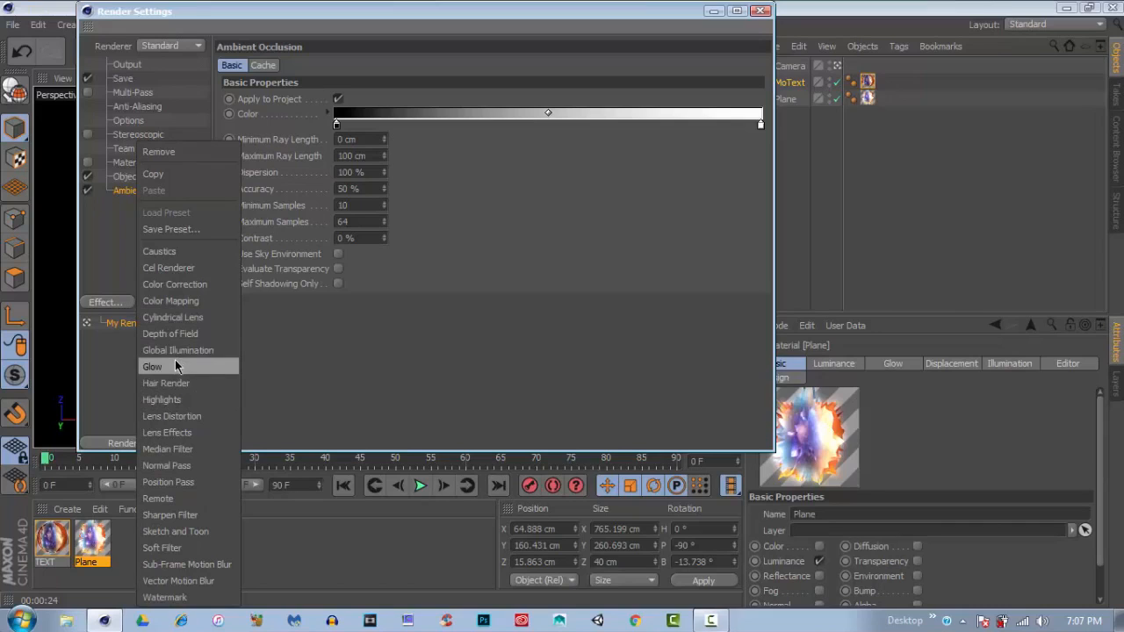
click(109, 209)
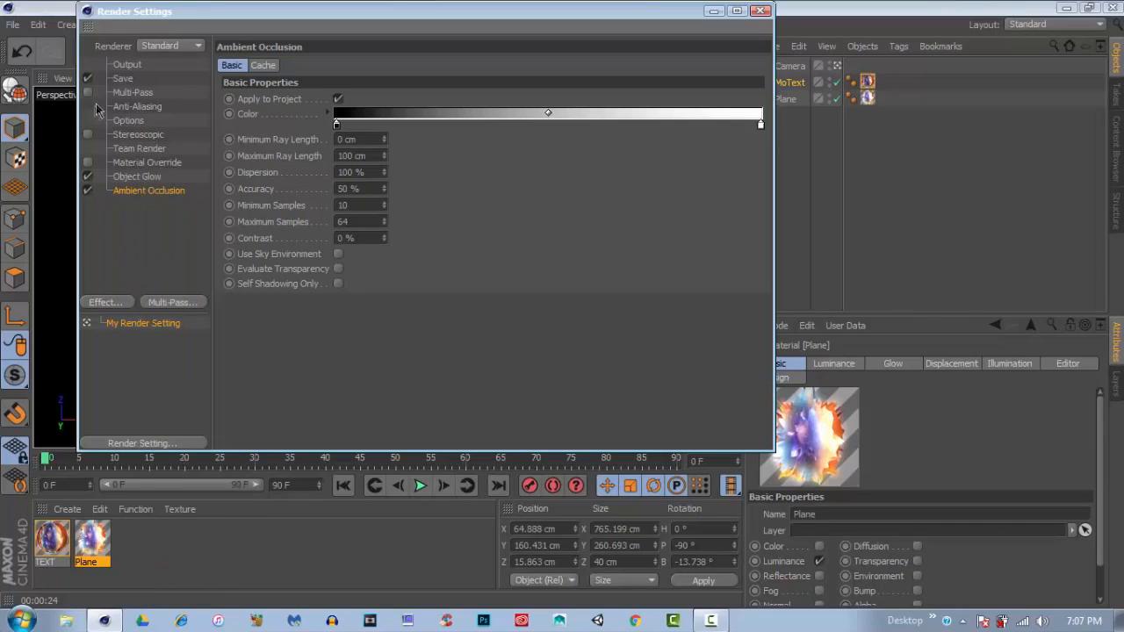
click(120, 303)
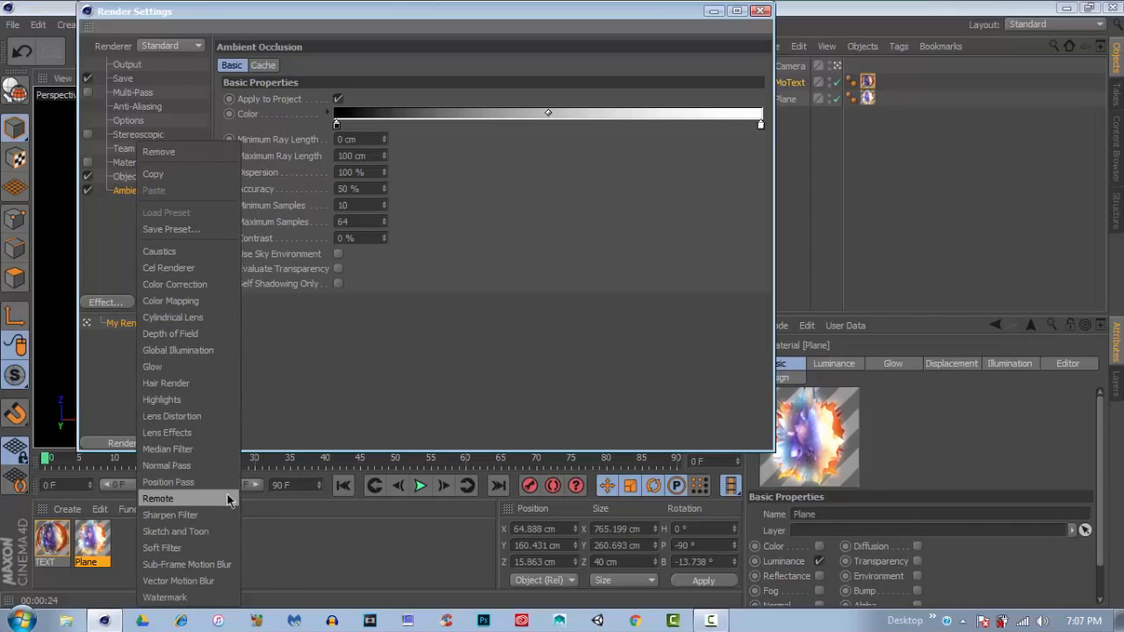
click(194, 367)
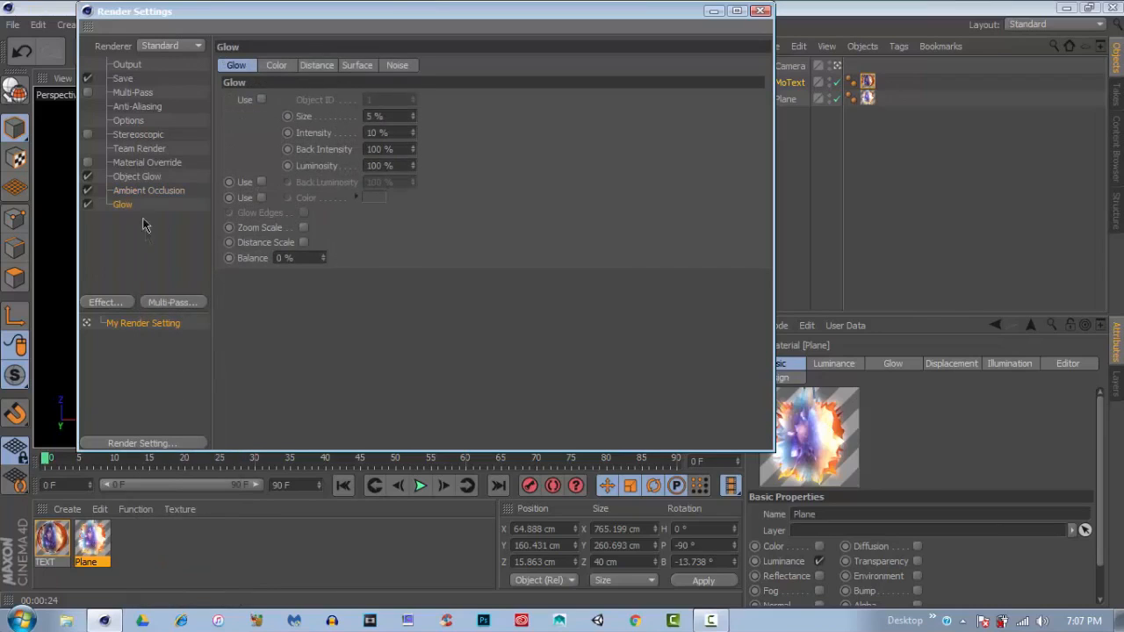
Step: Enable Multi-Pass rendering, add an Ambient Occlusion pass to it and close the render settings
click(130, 94)
click(88, 93)
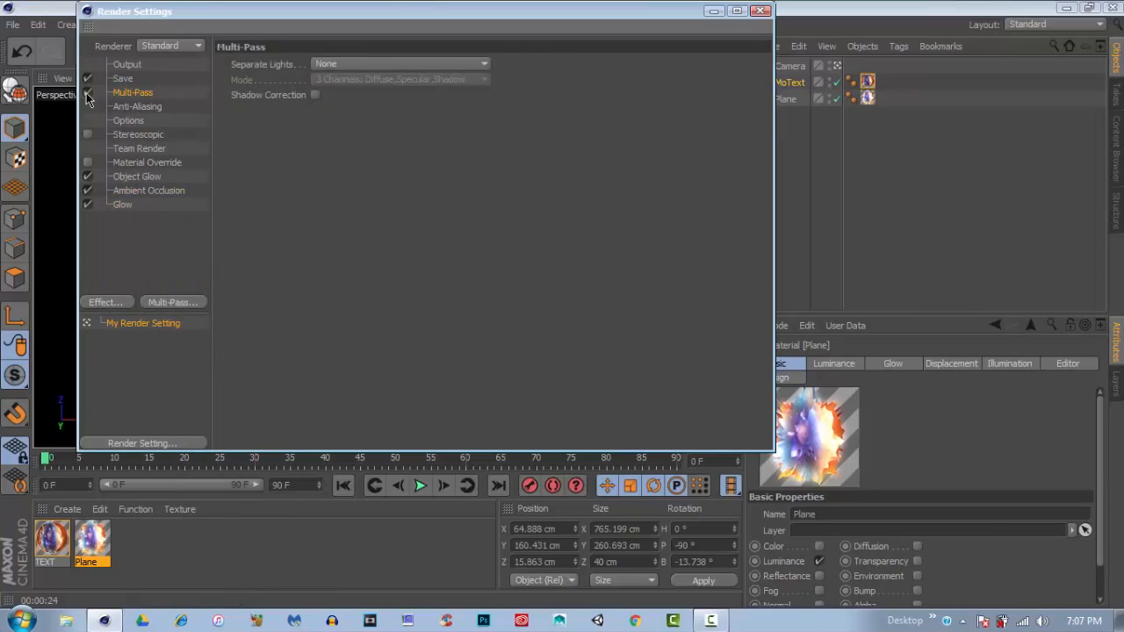
click(132, 106)
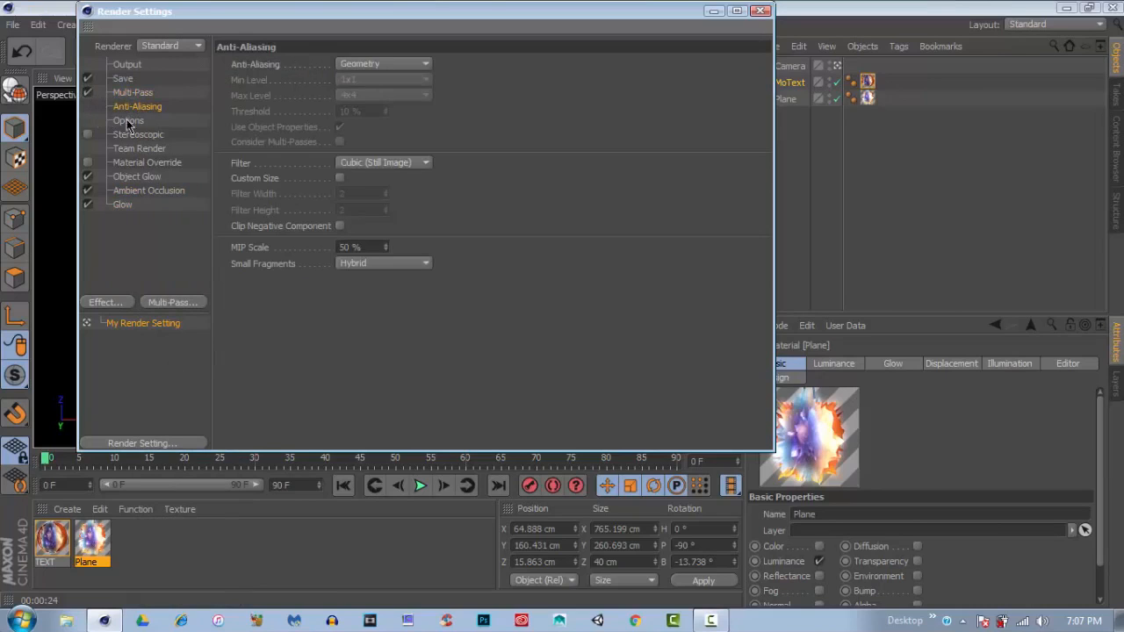
click(129, 93)
right_click(129, 94)
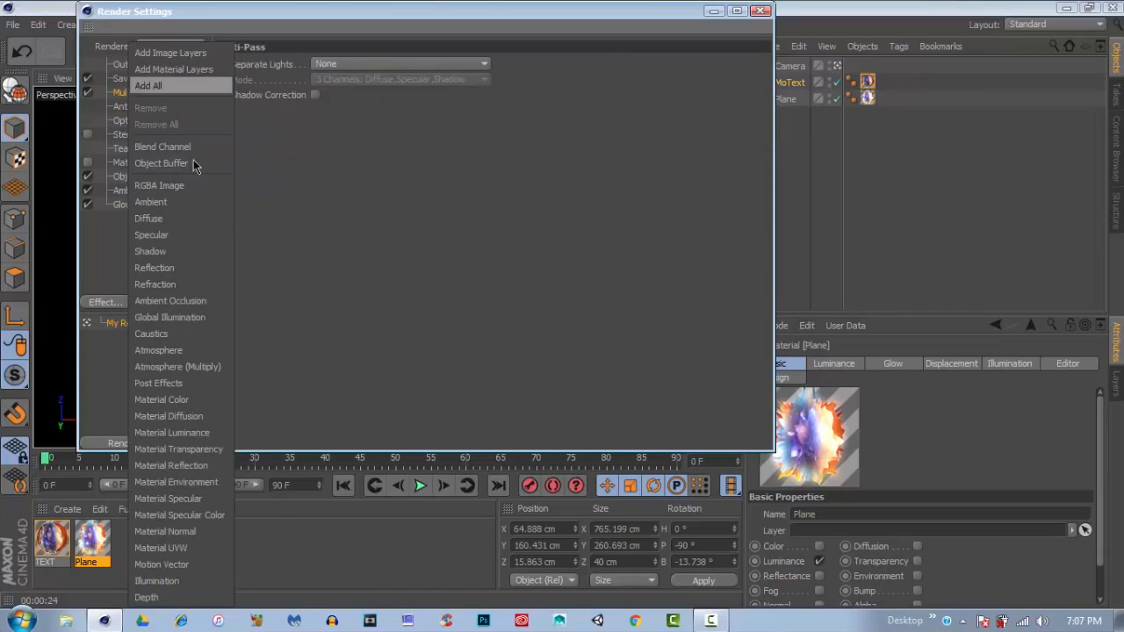
click(185, 304)
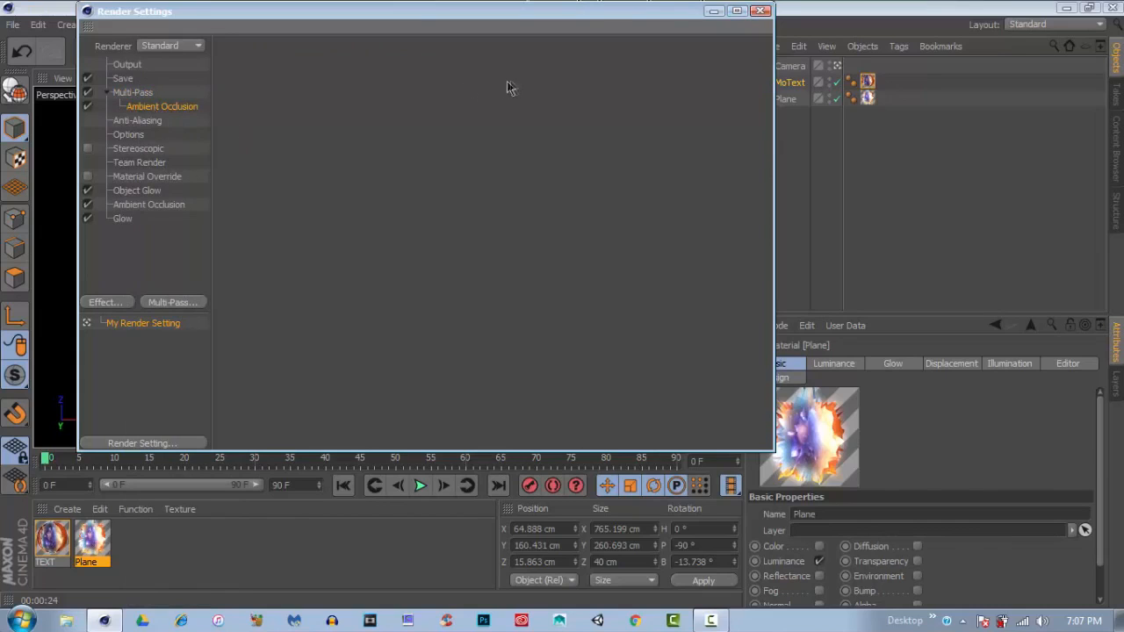
click(760, 10)
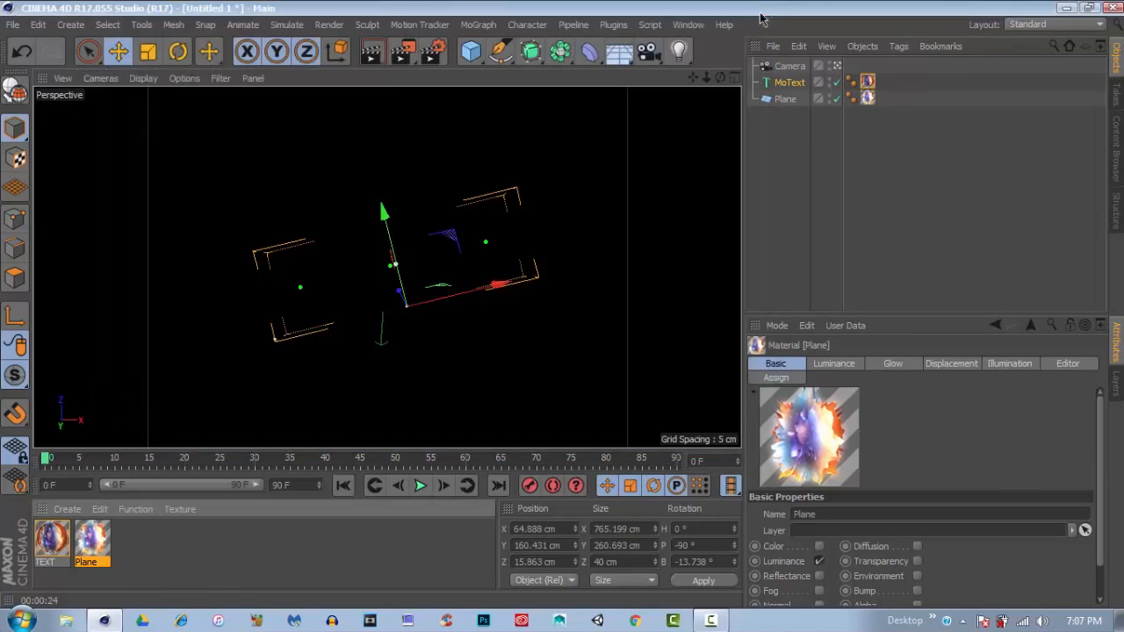
Step: Review the pass types available for Multi-Pass in the render settings
click(433, 53)
right_click(145, 94)
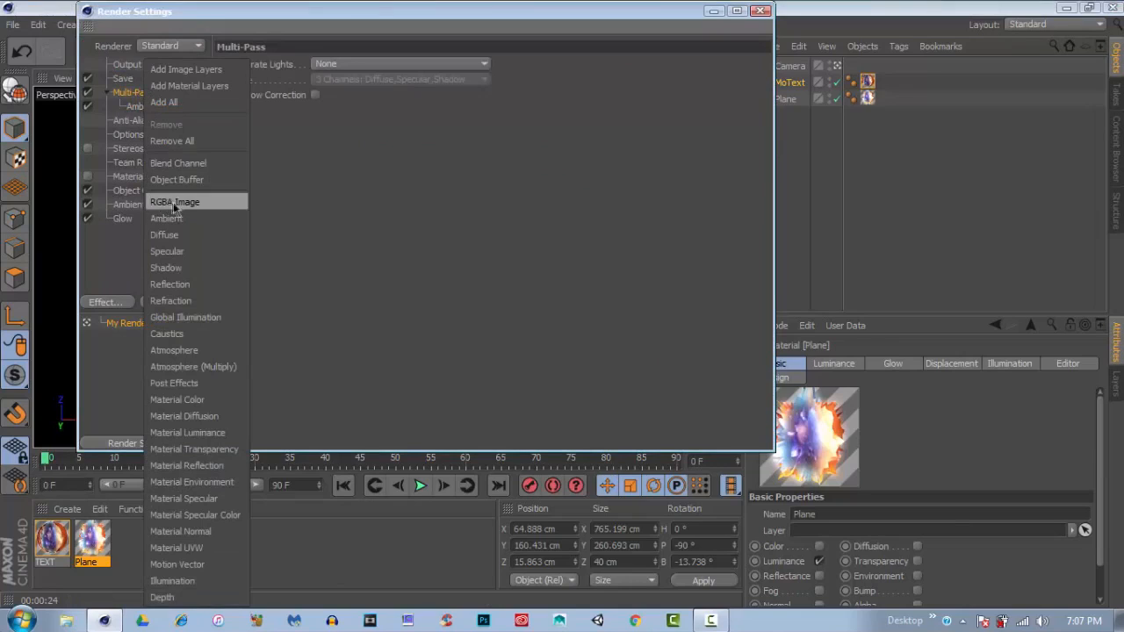
click(285, 327)
click(760, 11)
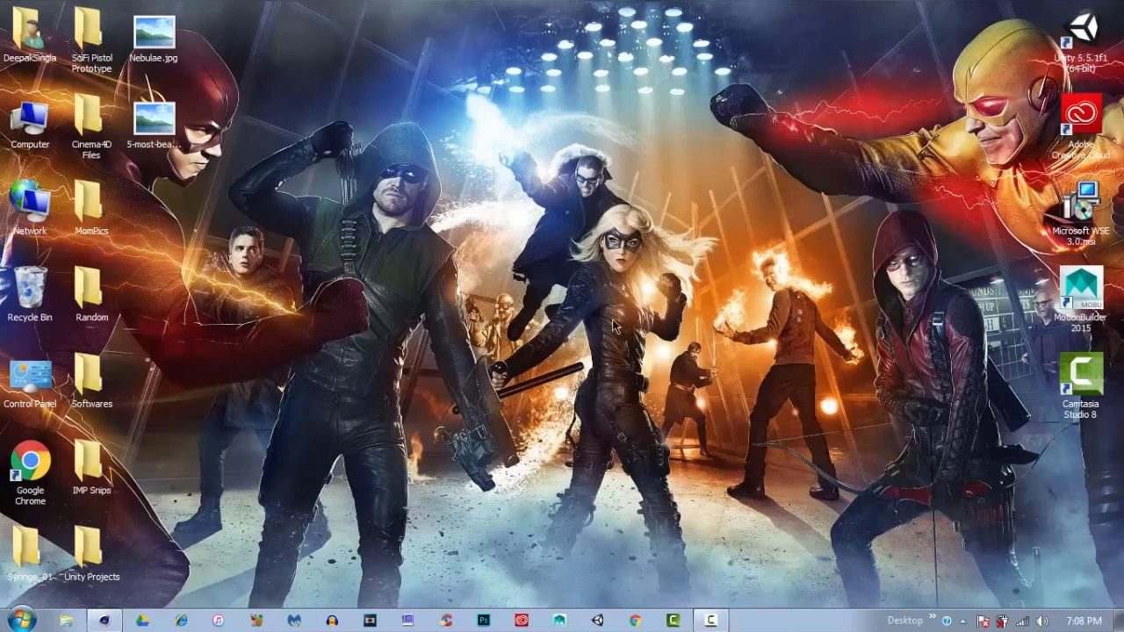
click(711, 621)
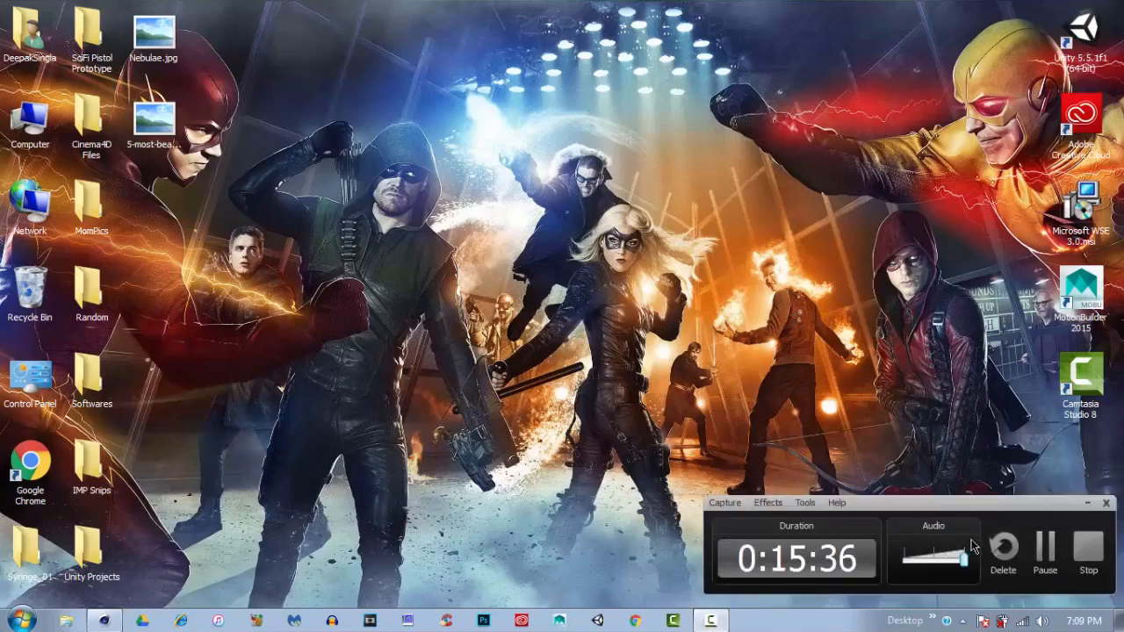